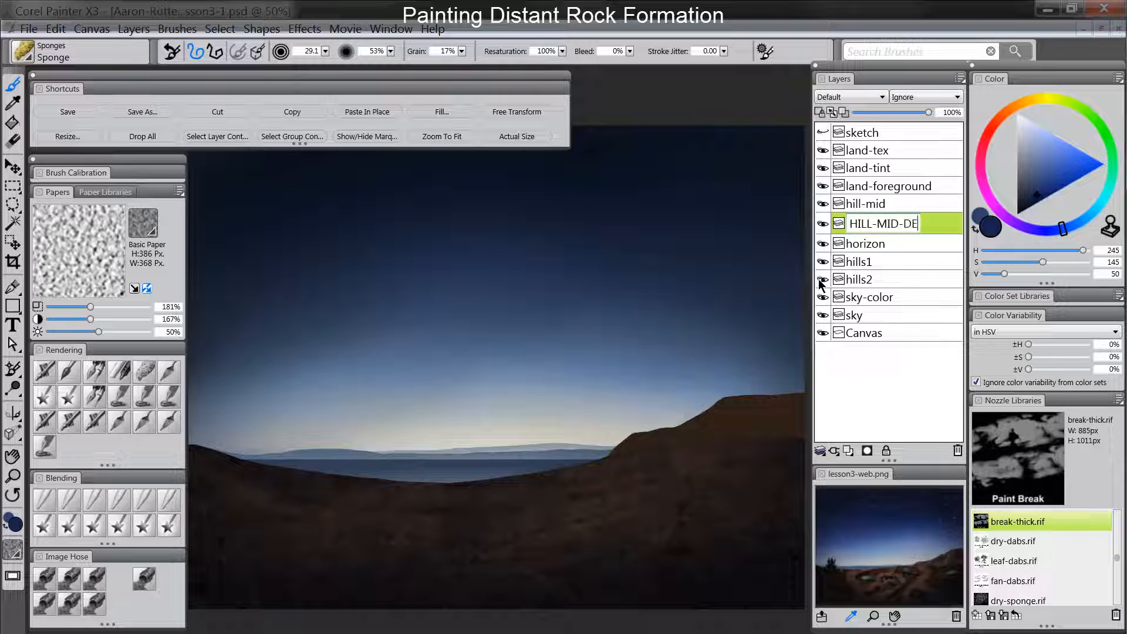
- Finish naming the new layer beneath hill-mid as "hill-mid-details"
{"action": "type", "text": "s"}
{"action": "key", "text": "Return"}
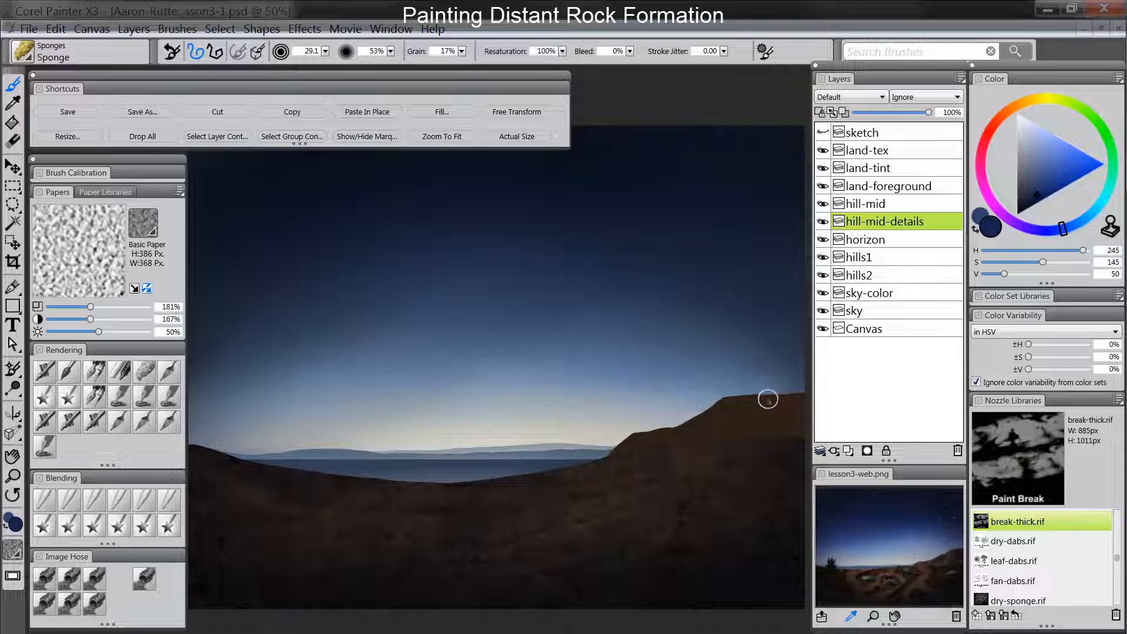
- Paint small, rough dark-blue bumps along the hill's ridge with Square Chalk, shifting the color sampled from the hill to hue 252
{"action": "left_click", "coordinate": [122, 377]}
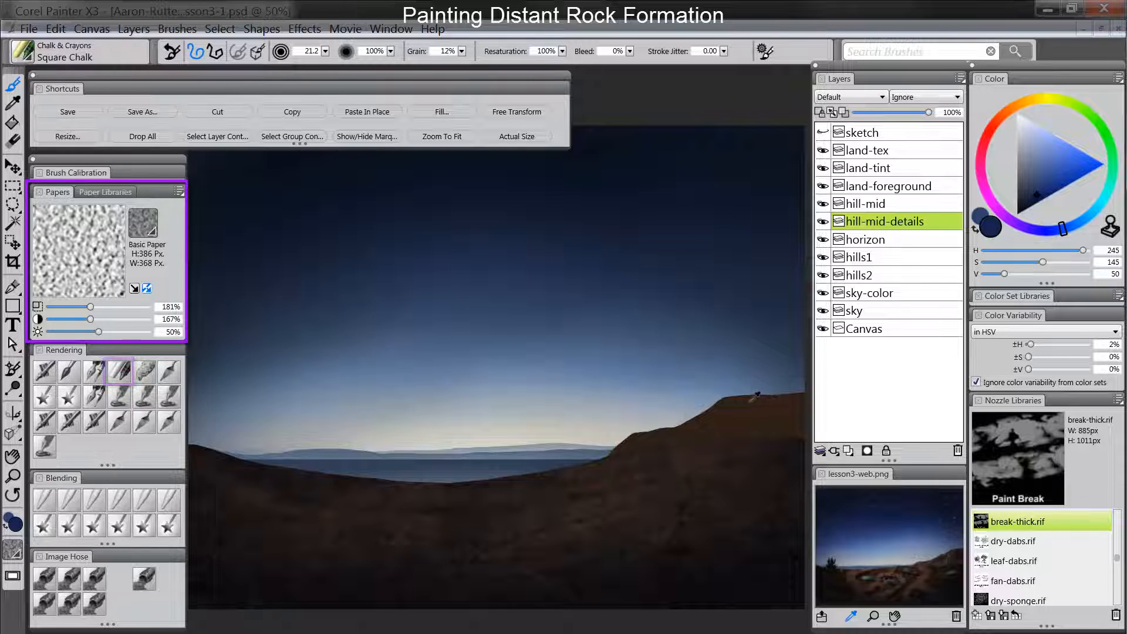
{"action": "left_click", "coordinate": [757, 397], "text": "alt"}
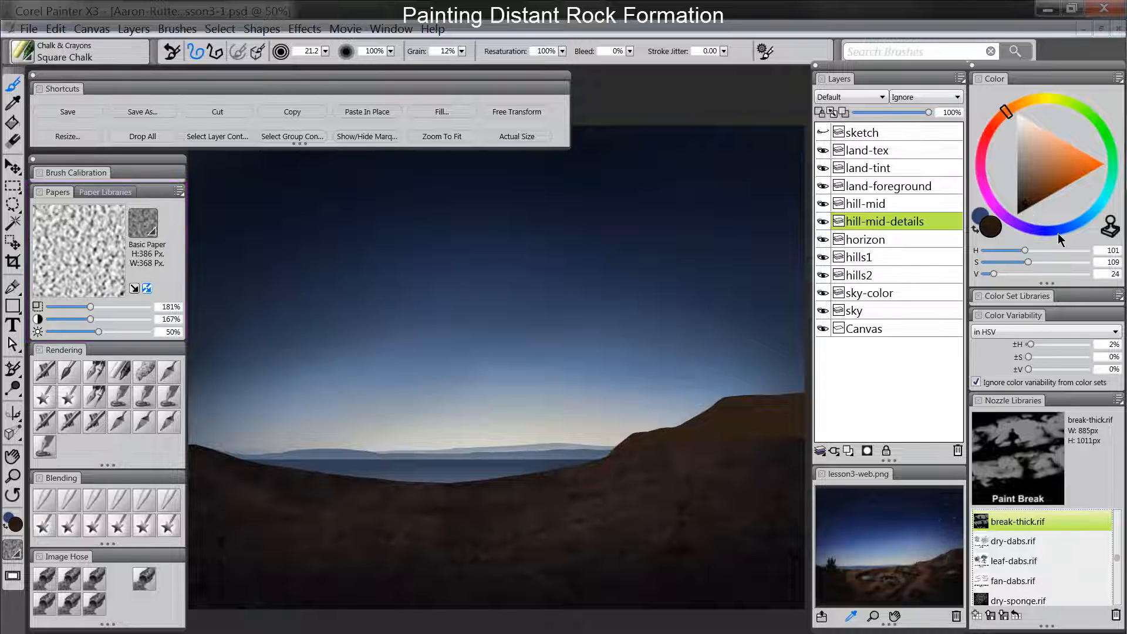
{"action": "left_click_drag", "start_coordinate": [1061, 234], "coordinate": [1055, 233]}
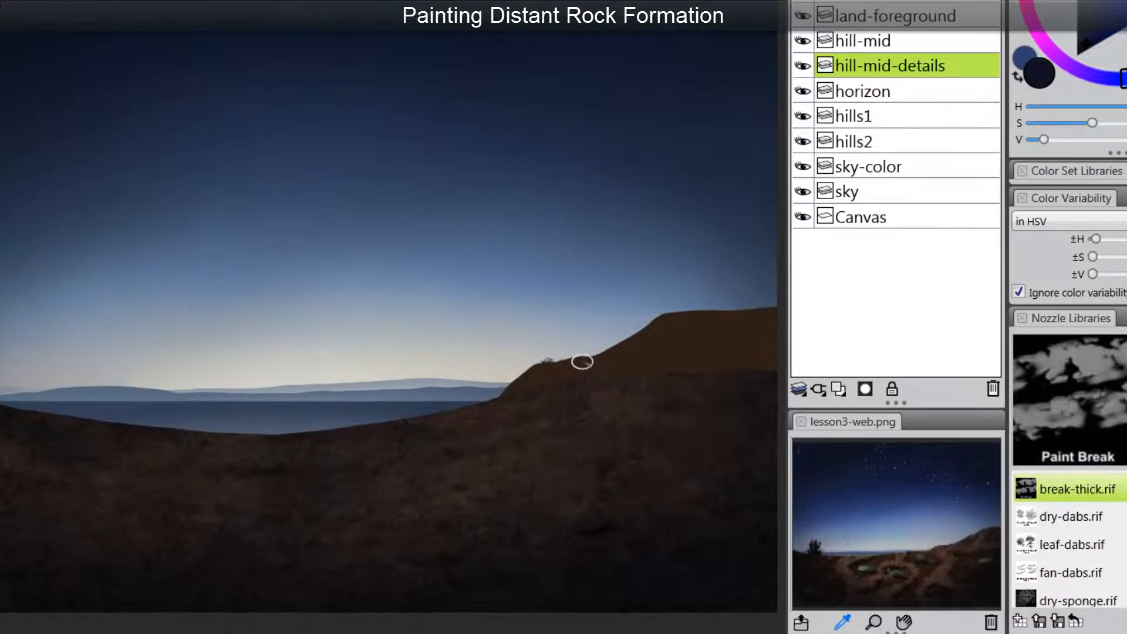
{"action": "mouse_move", "coordinate": [582, 362]}
{"action": "left_mouse_down"}
{"action": "mouse_move", "coordinate": [670, 317]}
{"action": "mouse_move", "coordinate": [775, 311]}
{"action": "left_mouse_up"}
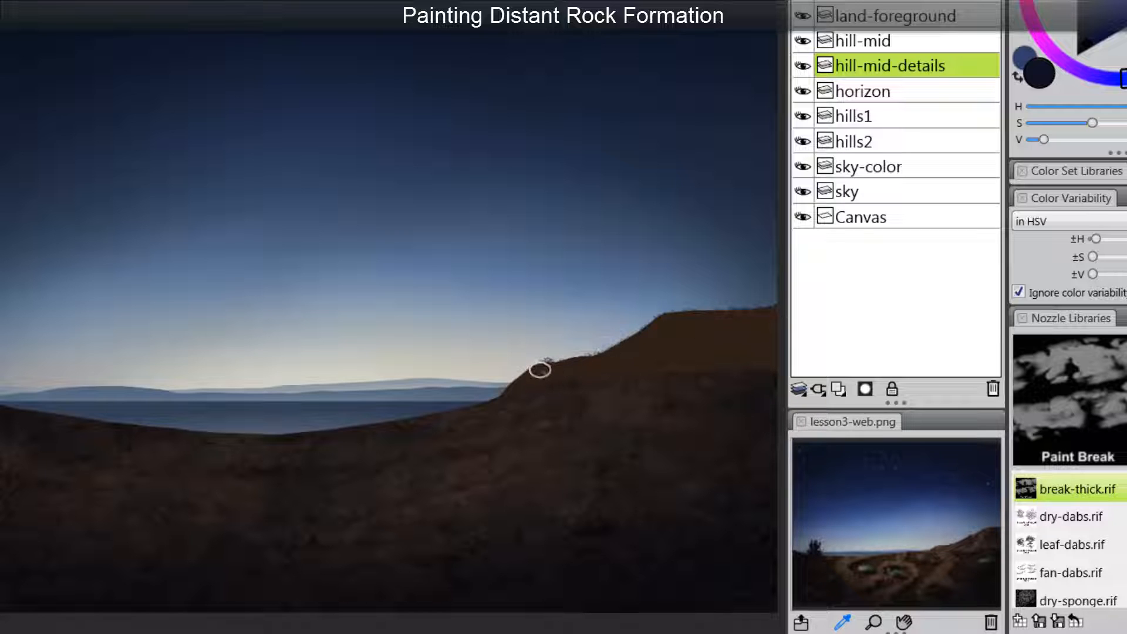
{"action": "left_click_drag", "start_coordinate": [538, 370], "coordinate": [593, 360]}
{"action": "mouse_move", "coordinate": [668, 319]}
{"action": "left_mouse_down"}
{"action": "mouse_move", "coordinate": [672, 316]}
{"action": "mouse_move", "coordinate": [693, 315]}
{"action": "mouse_move", "coordinate": [649, 328]}
{"action": "left_mouse_up"}
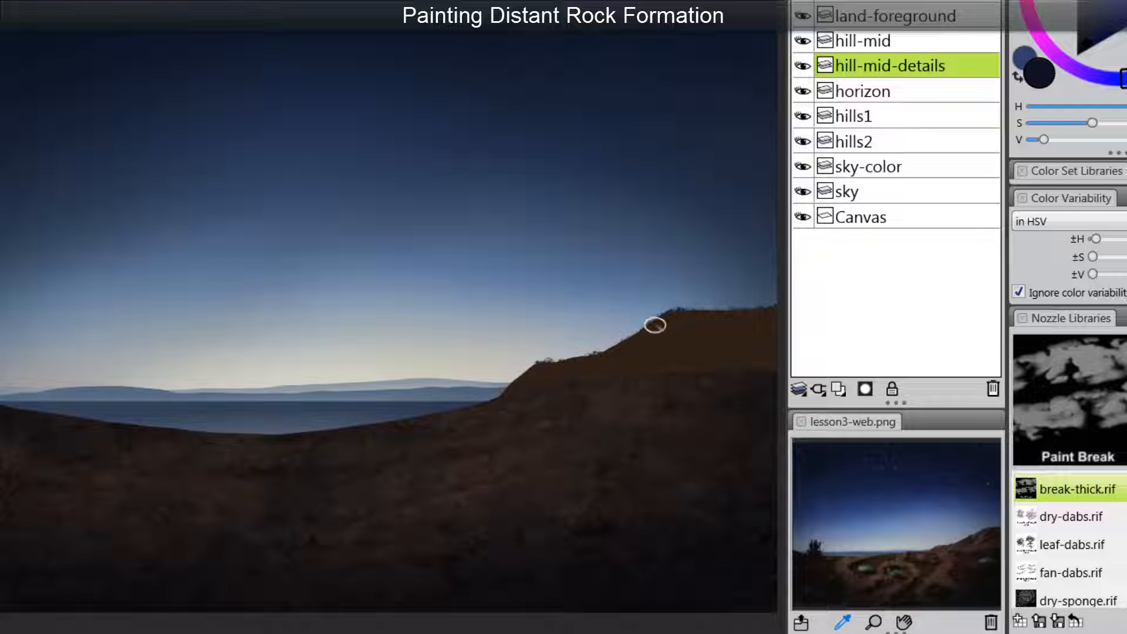
{"action": "mouse_move", "coordinate": [747, 311]}
{"action": "left_mouse_down"}
{"action": "mouse_move", "coordinate": [773, 306]}
{"action": "mouse_move", "coordinate": [756, 316]}
{"action": "left_mouse_up"}
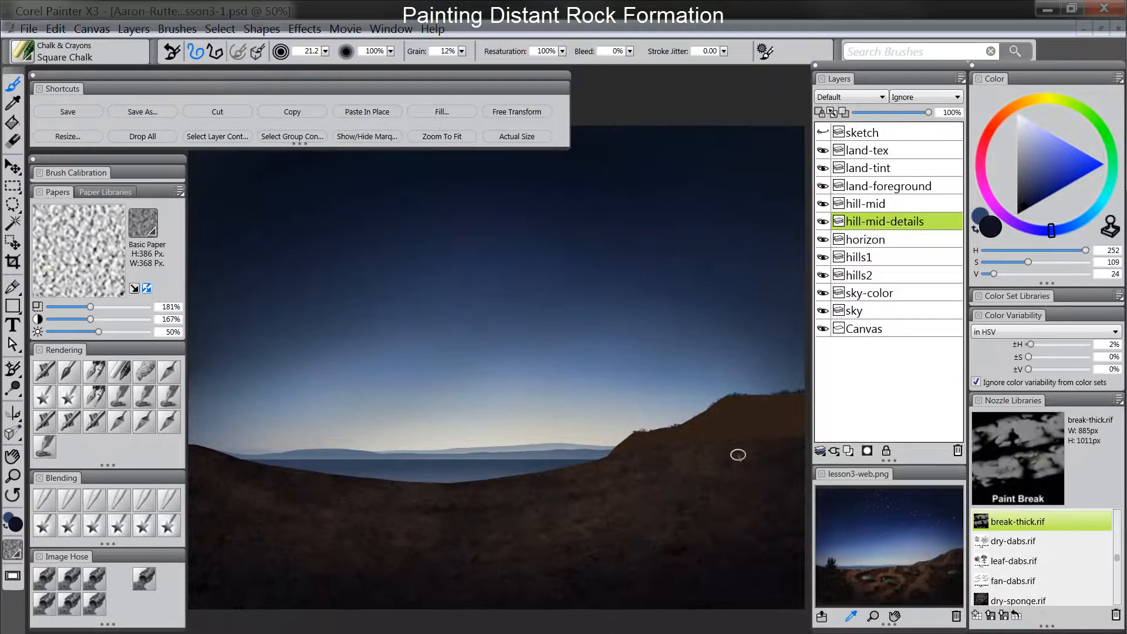
- Make hill-mid the active layer and mix a lighter brown from the hill's own color, about H 102, S 114, V 44
{"action": "left_click", "coordinate": [877, 204]}
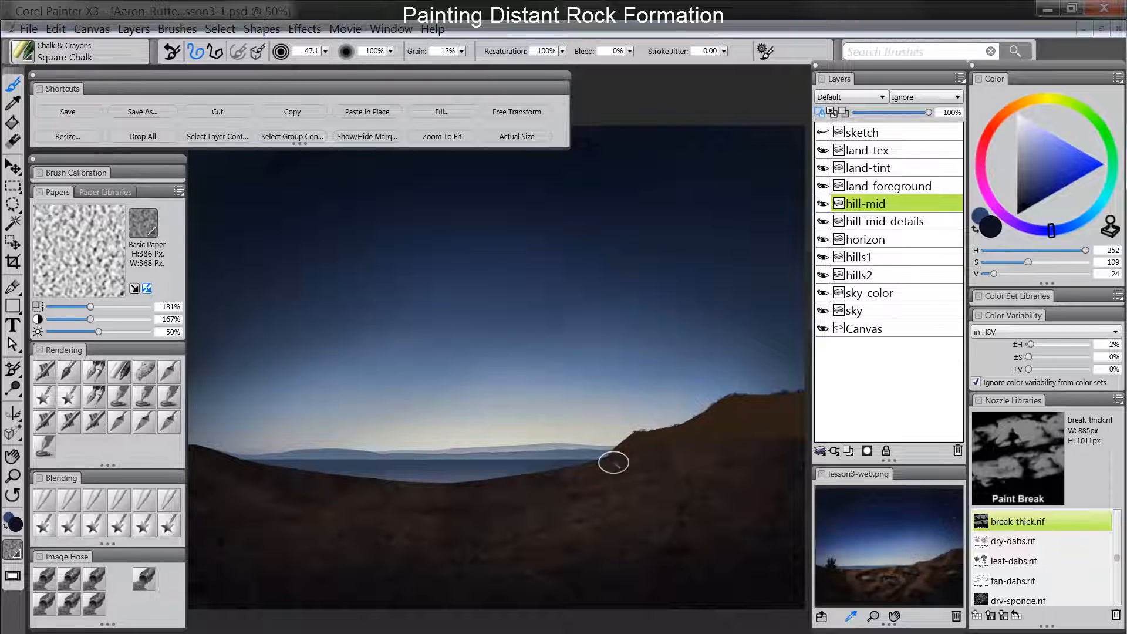
{"action": "left_click", "coordinate": [737, 403], "text": "alt"}
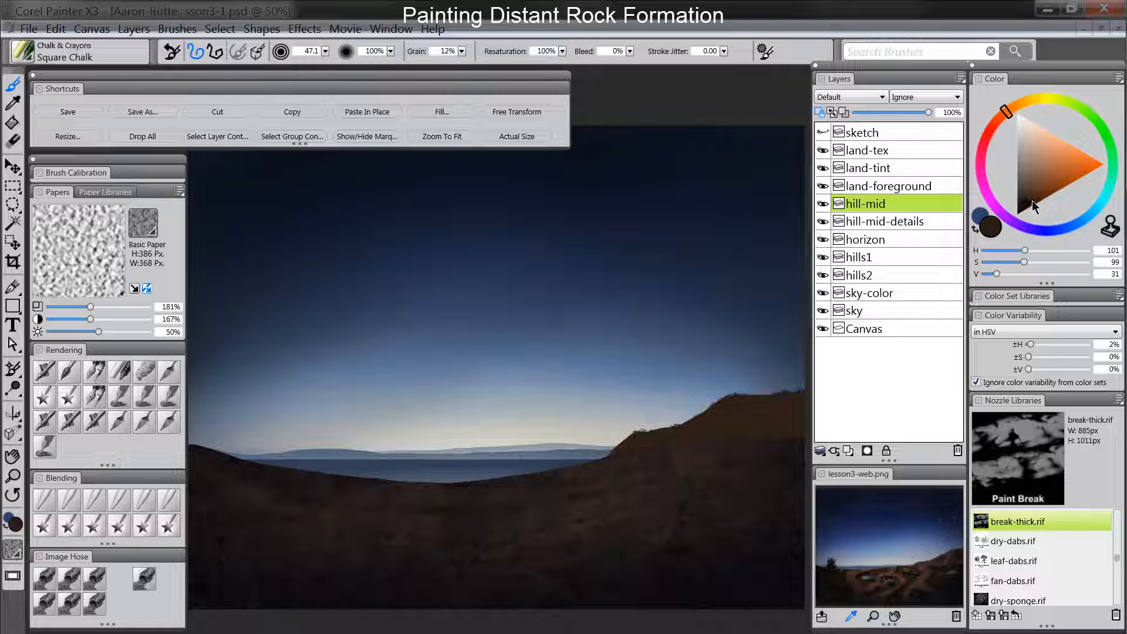
{"action": "left_click_drag", "start_coordinate": [1031, 200], "coordinate": [1033, 196]}
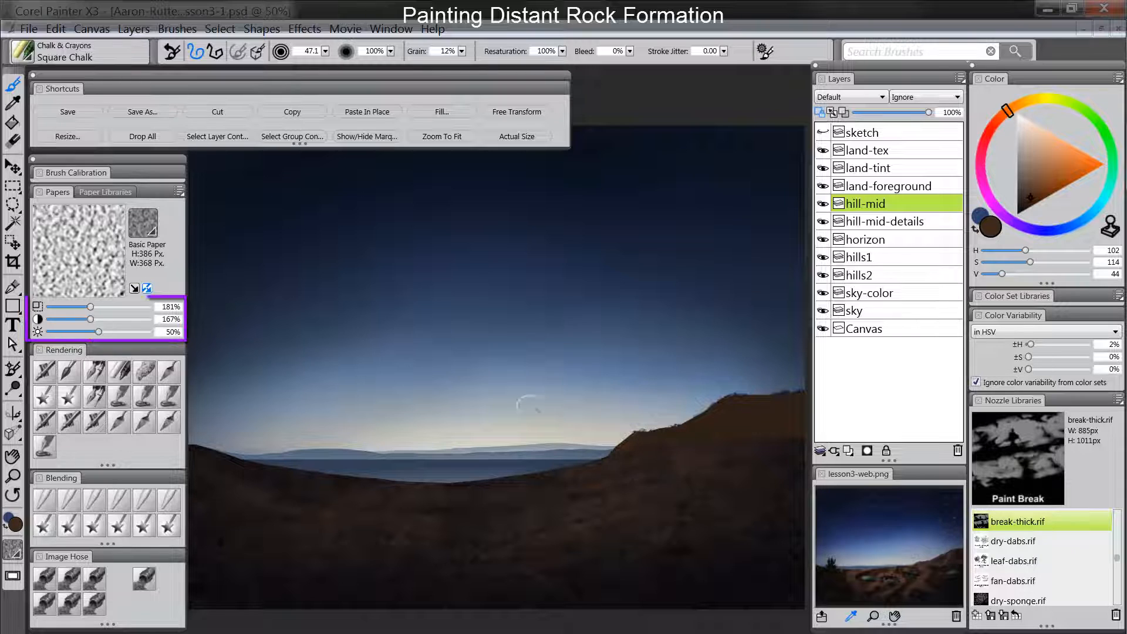
- Raise the Basic Paper to 389% scale and 379% contrast, and chalk lighter rock highlights onto the hill's upper slope
{"action": "left_click_drag", "start_coordinate": [90, 306], "coordinate": [142, 319]}
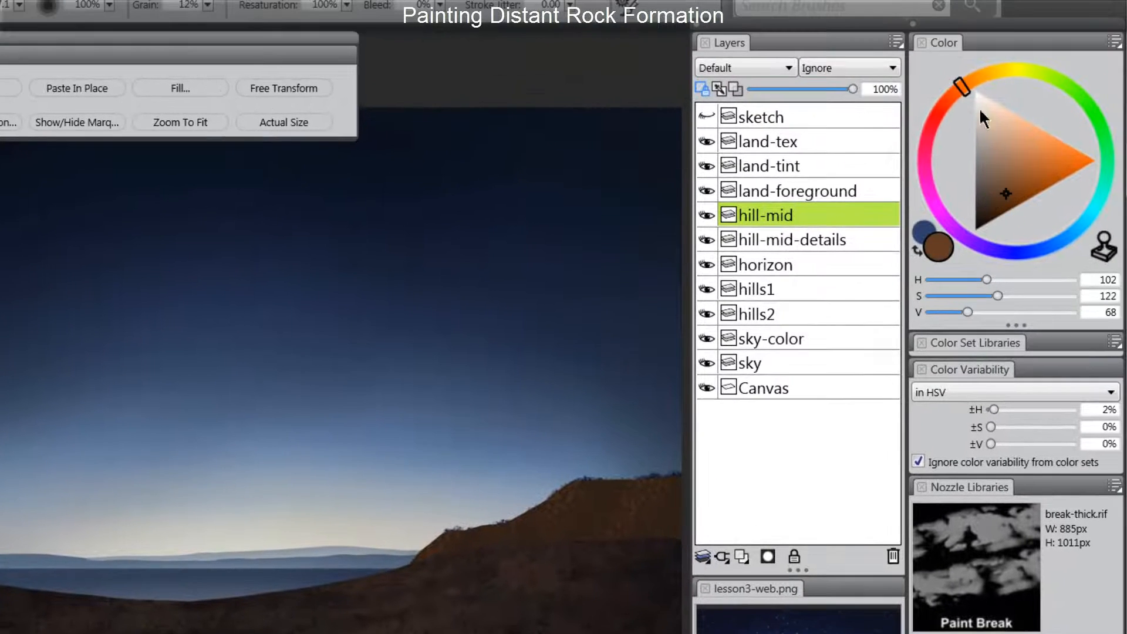
{"action": "mouse_move", "coordinate": [445, 539]}
{"action": "left_mouse_down"}
{"action": "mouse_move", "coordinate": [497, 508]}
{"action": "mouse_move", "coordinate": [445, 534]}
{"action": "mouse_move", "coordinate": [420, 563]}
{"action": "left_mouse_up"}
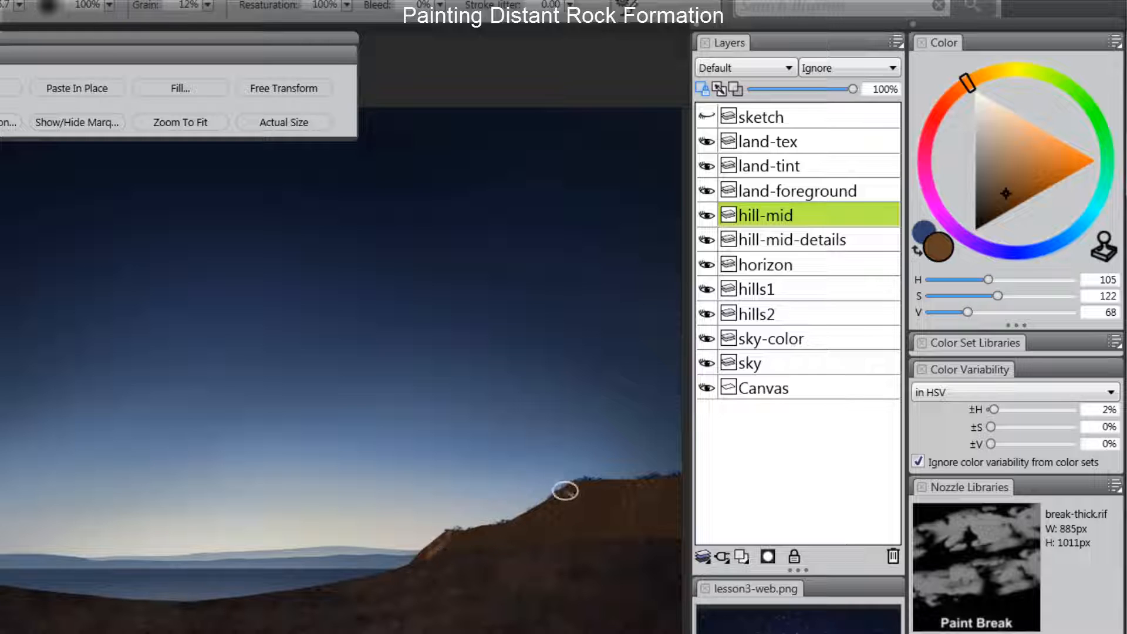
{"action": "left_click_drag", "start_coordinate": [565, 490], "coordinate": [544, 516]}
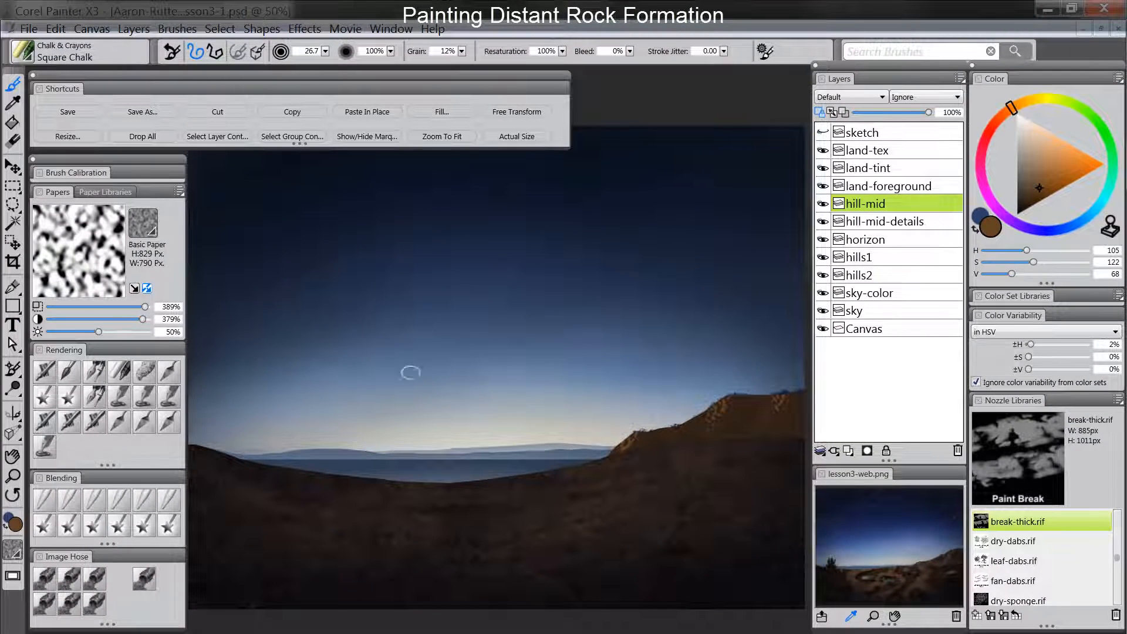
- Texture the hill with chalk using the Polypay Wool paper at 362% contrast, starting at 374% scale and reducing it to 239%
{"action": "left_click", "coordinate": [141, 227]}
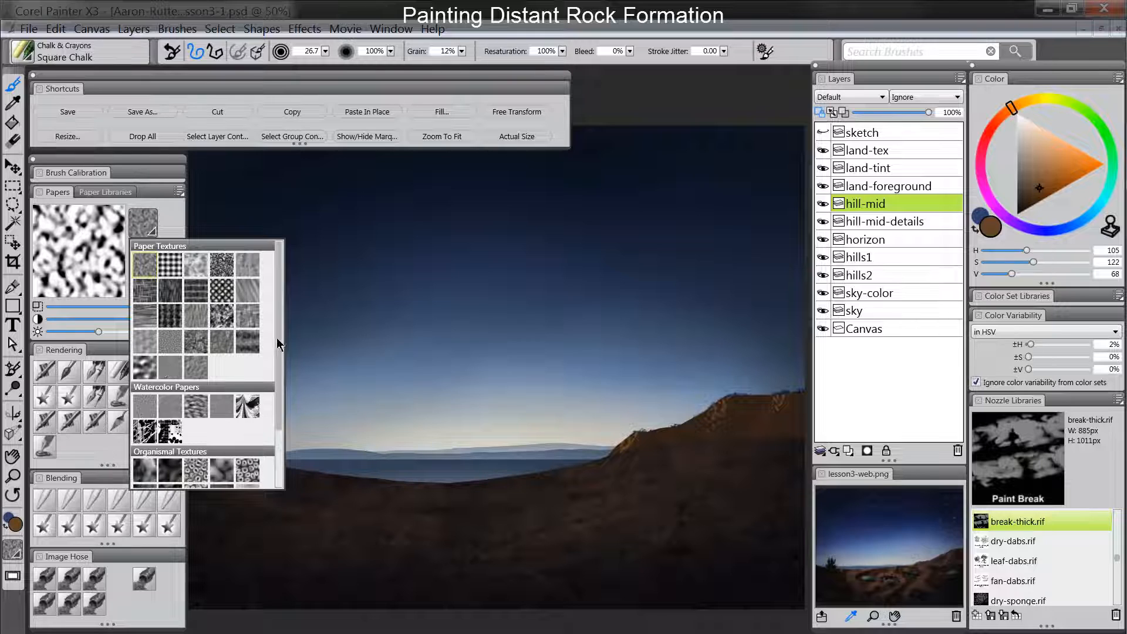
{"action": "scroll", "coordinate": [279, 345], "scroll_direction": "down", "scroll_amount": 2}
{"action": "left_click", "coordinate": [147, 418]}
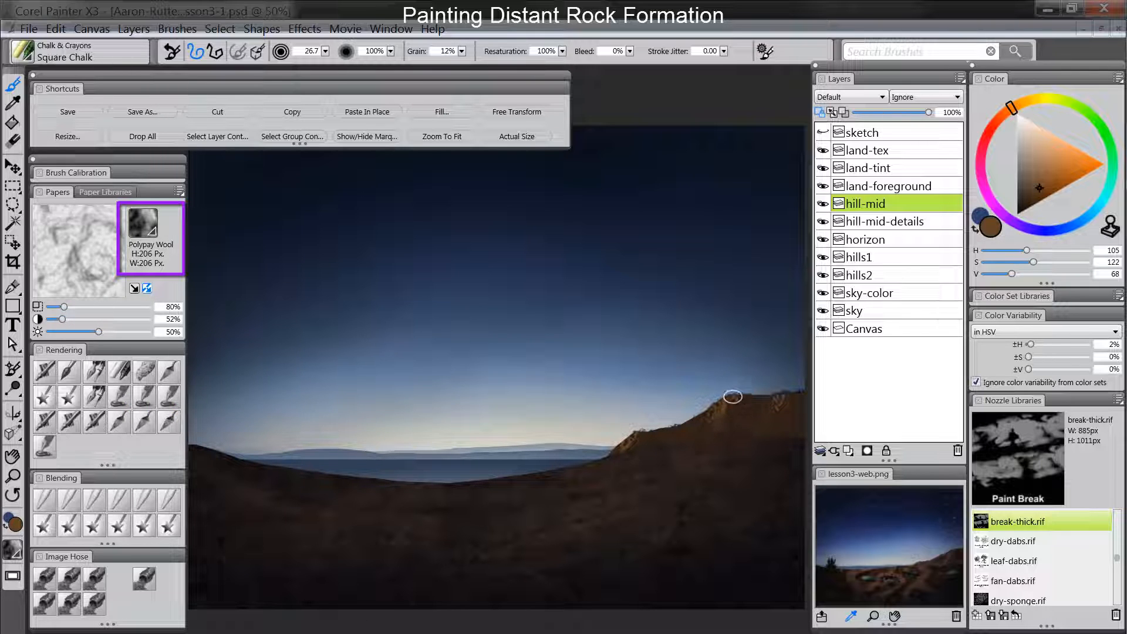
{"action": "left_click", "coordinate": [140, 307]}
{"action": "left_click", "coordinate": [139, 318]}
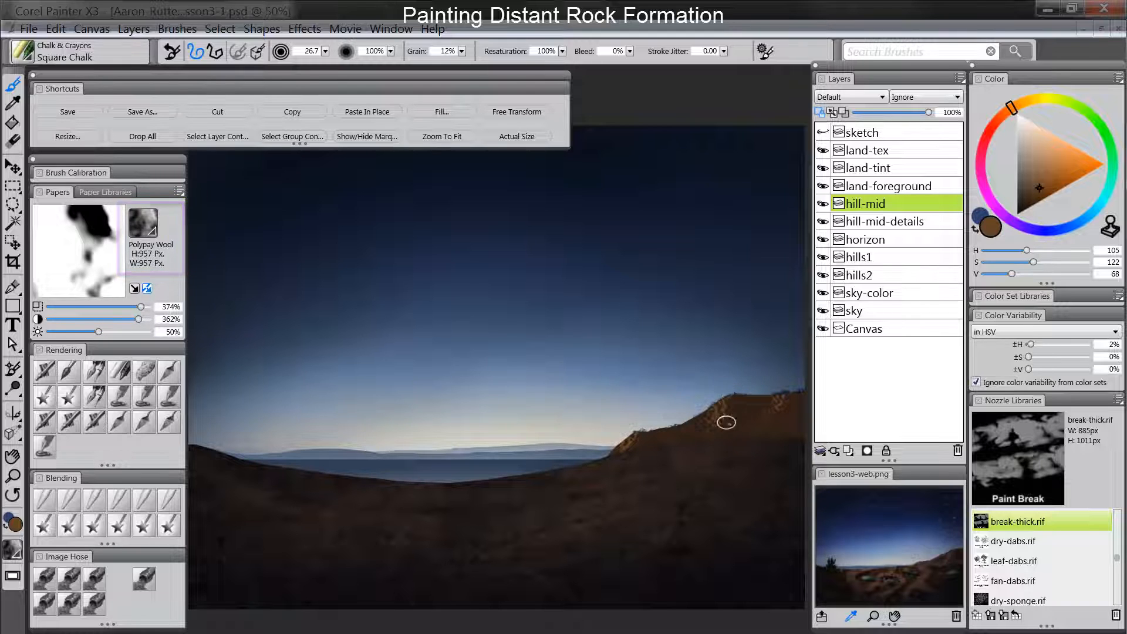
{"action": "left_click_drag", "start_coordinate": [719, 407], "coordinate": [720, 441]}
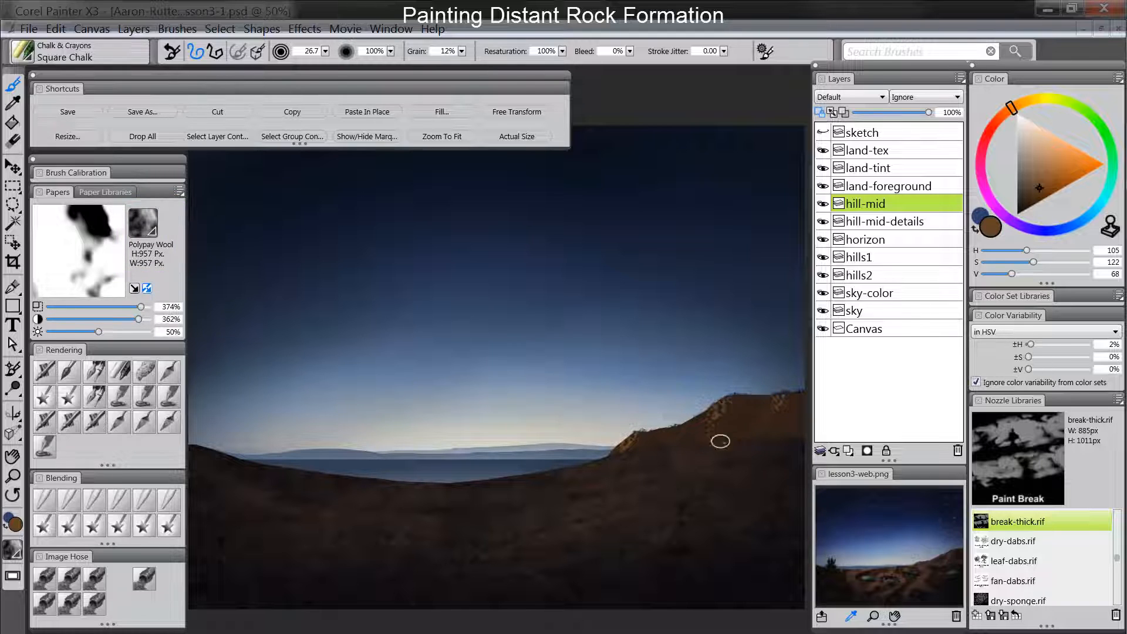
{"action": "left_click", "coordinate": [105, 308]}
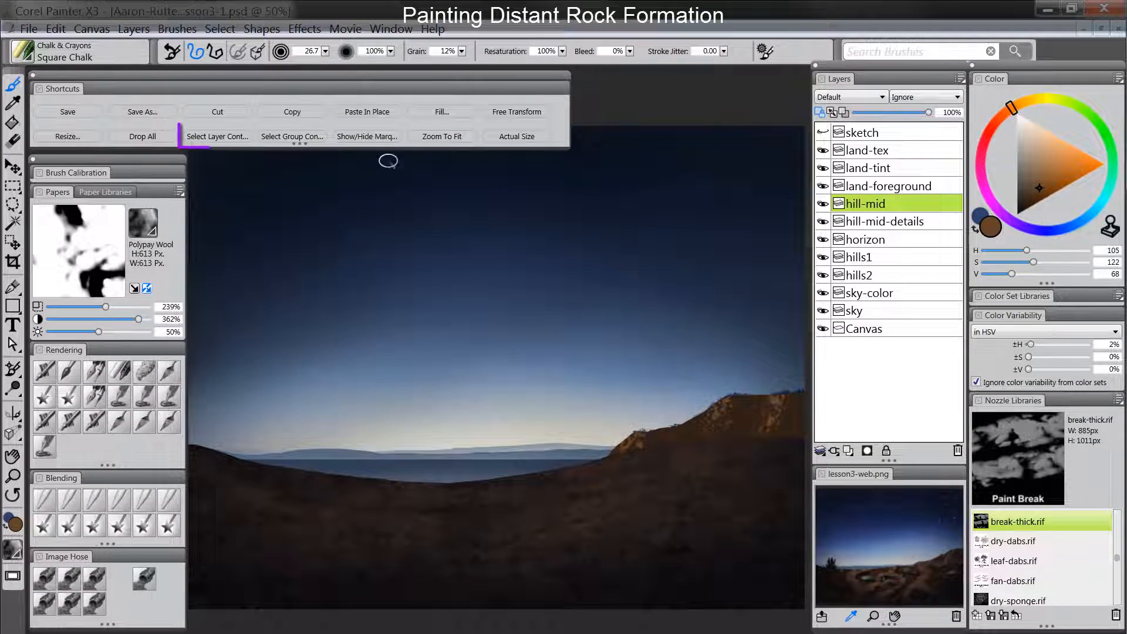
- Add a layer named "hill-tex" above hill-mid with the Multiply composite method, and hide the selection marquee
{"action": "left_click", "coordinate": [849, 450]}
{"action": "double_click", "coordinate": [857, 204]}
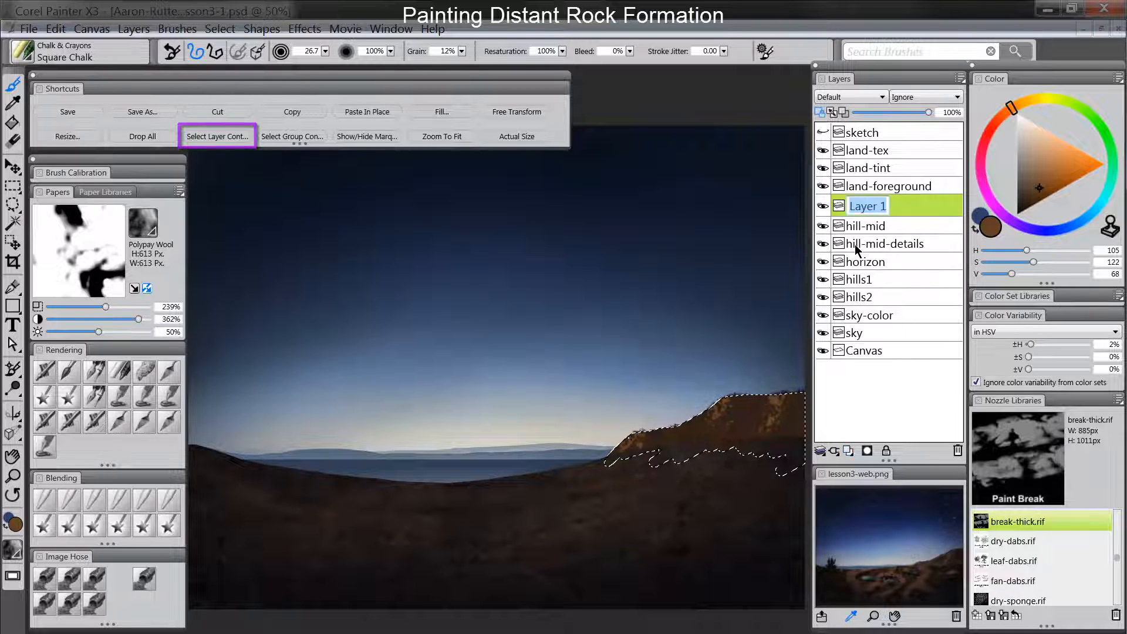
{"action": "type", "text": "hill-tex"}
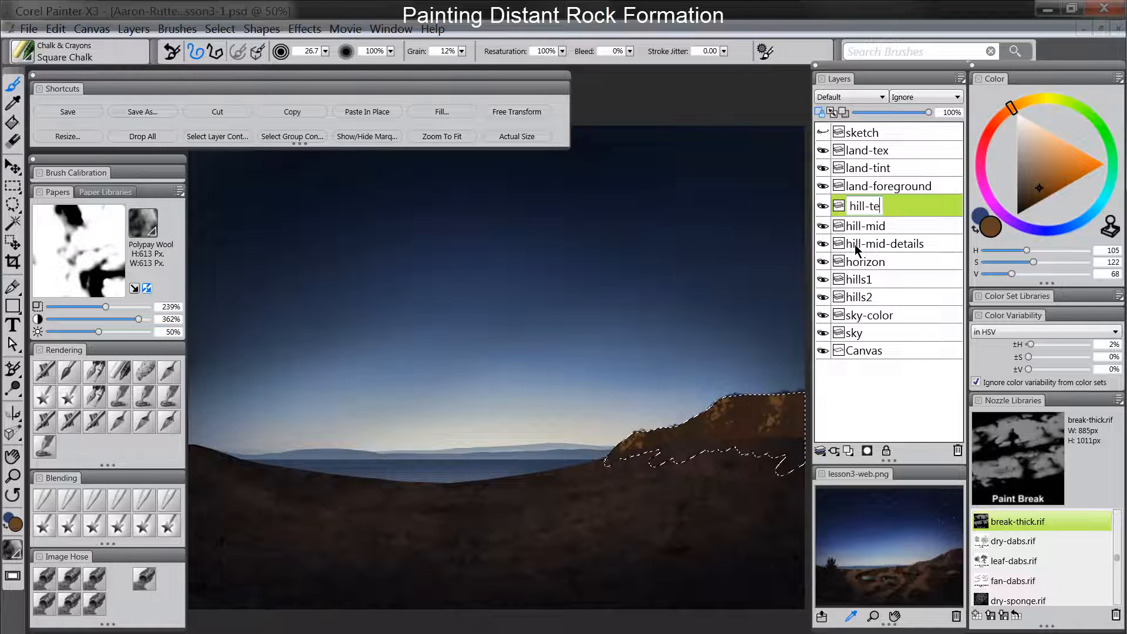
{"action": "key", "text": "Return"}
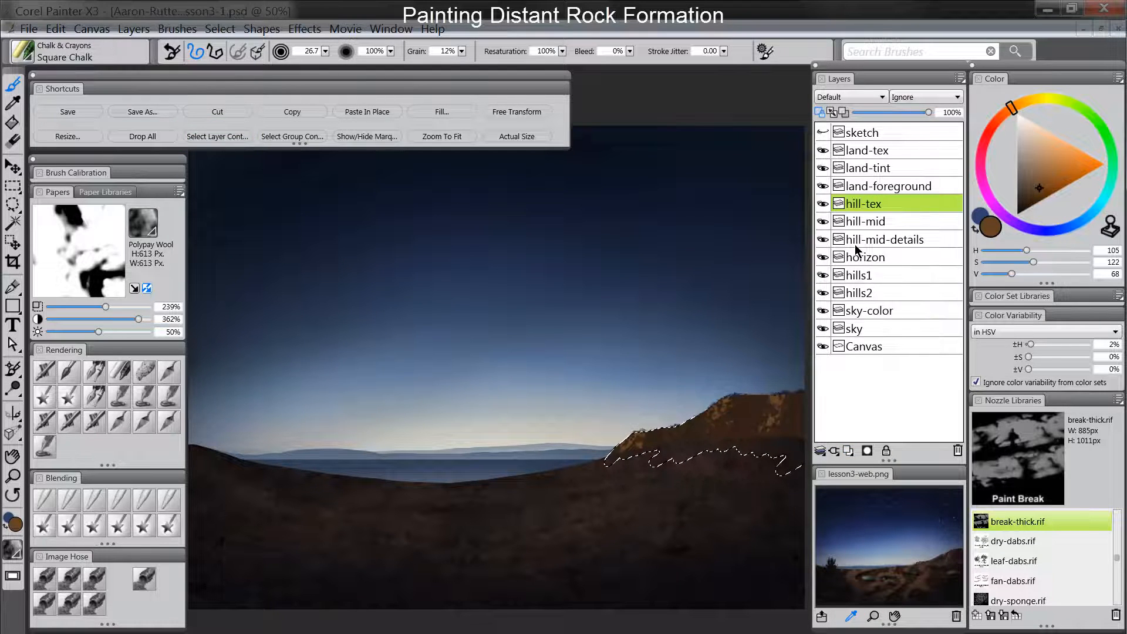
{"action": "left_click", "coordinate": [849, 98]}
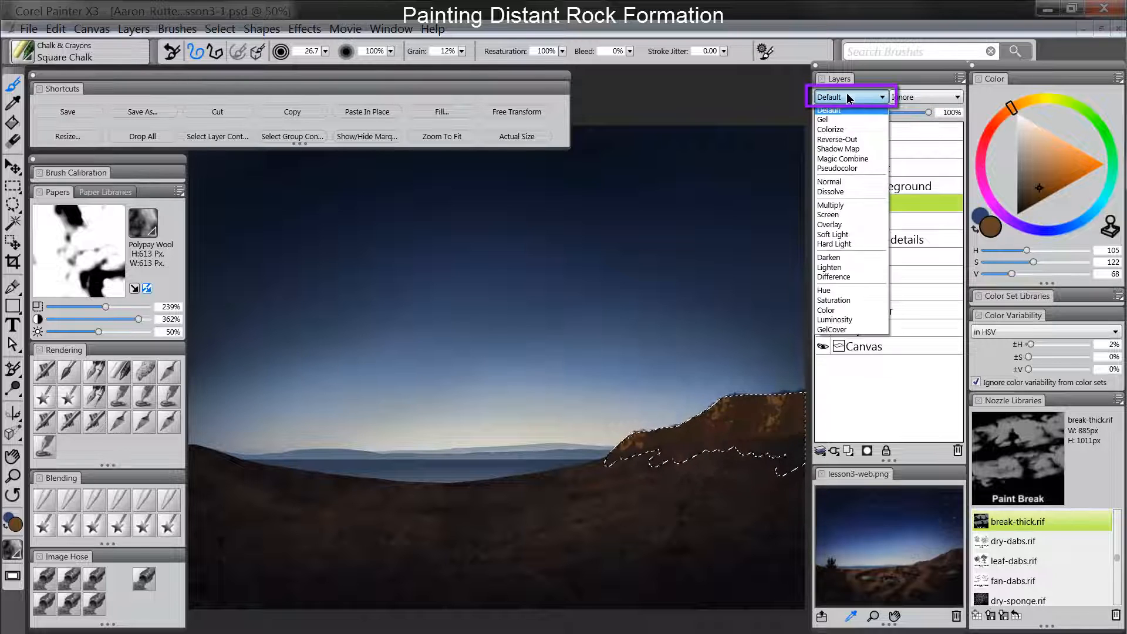
{"action": "left_click", "coordinate": [836, 206]}
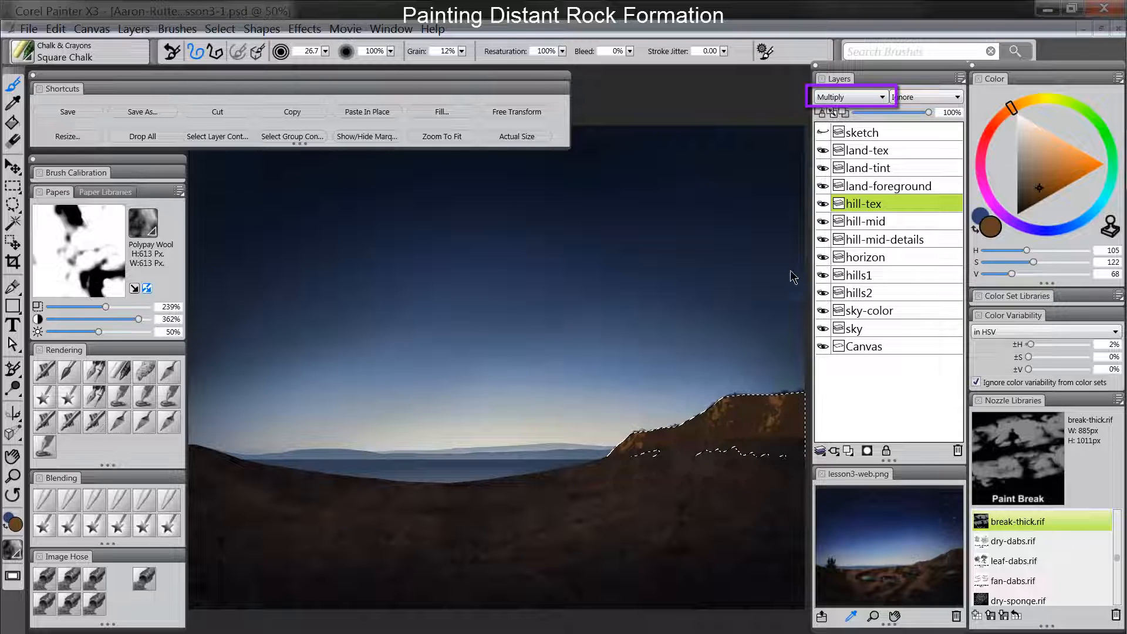
{"action": "left_click", "coordinate": [374, 142]}
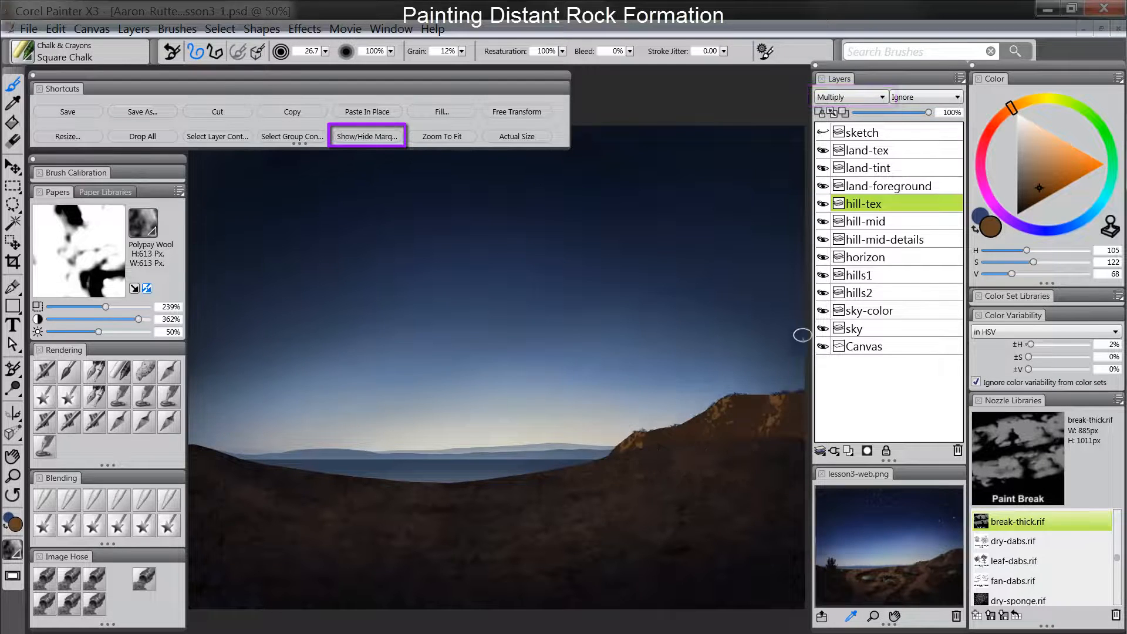
- Sponge dark brown (H 99, S 154, V 21) texture over the hill on hill-tex, reducing the paper to 87% scale and 54% contrast
{"action": "left_click", "coordinate": [146, 371]}
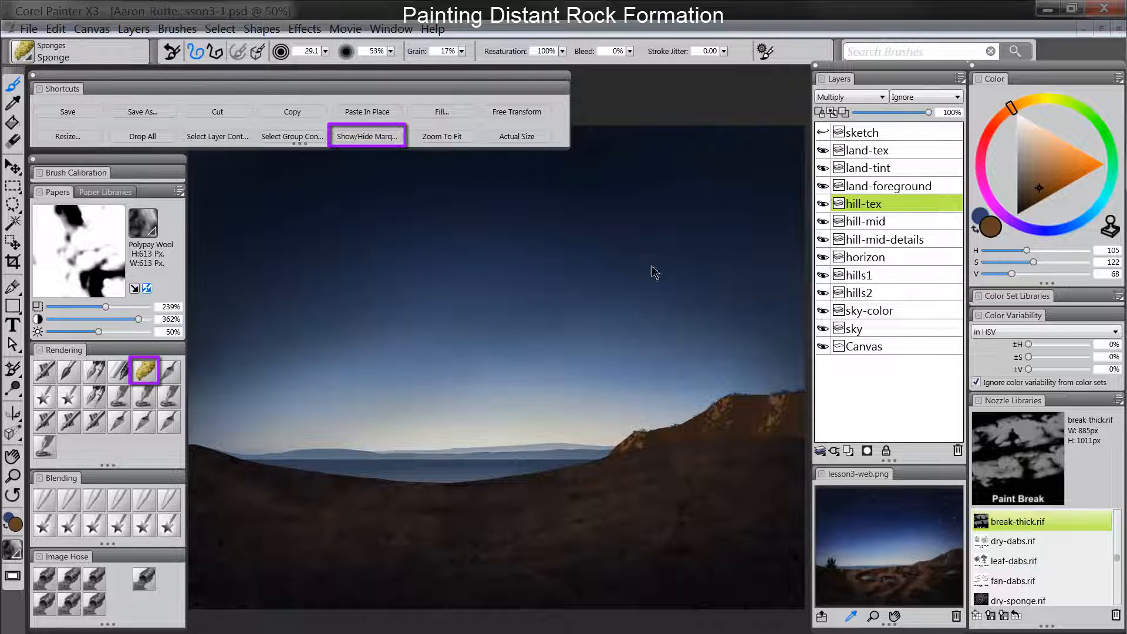
{"action": "left_click", "coordinate": [1028, 206]}
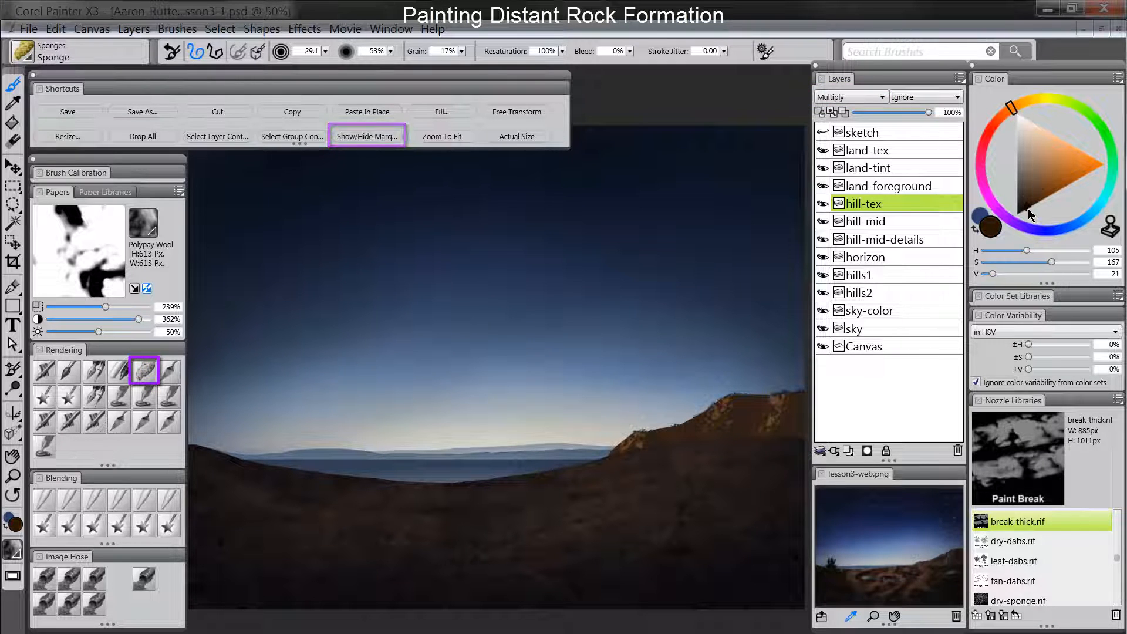
{"action": "left_click", "coordinate": [1001, 124]}
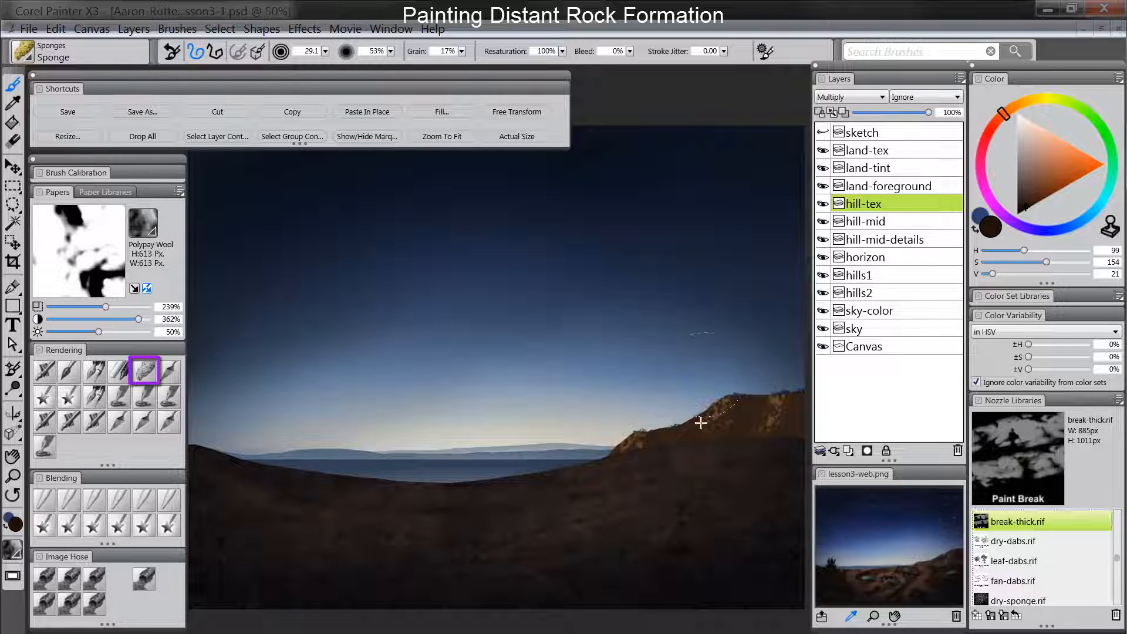
{"action": "left_click_drag", "start_coordinate": [716, 402], "coordinate": [698, 427], "text": "ctrl+alt"}
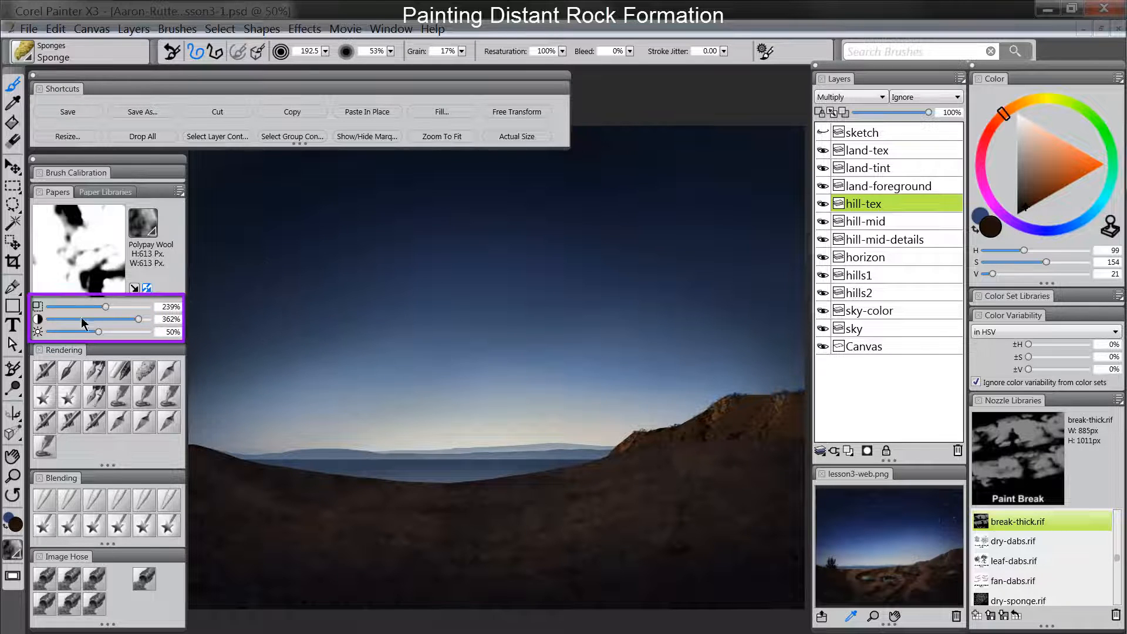
{"action": "left_click_drag", "start_coordinate": [139, 318], "coordinate": [66, 306]}
{"action": "left_click", "coordinate": [62, 319]}
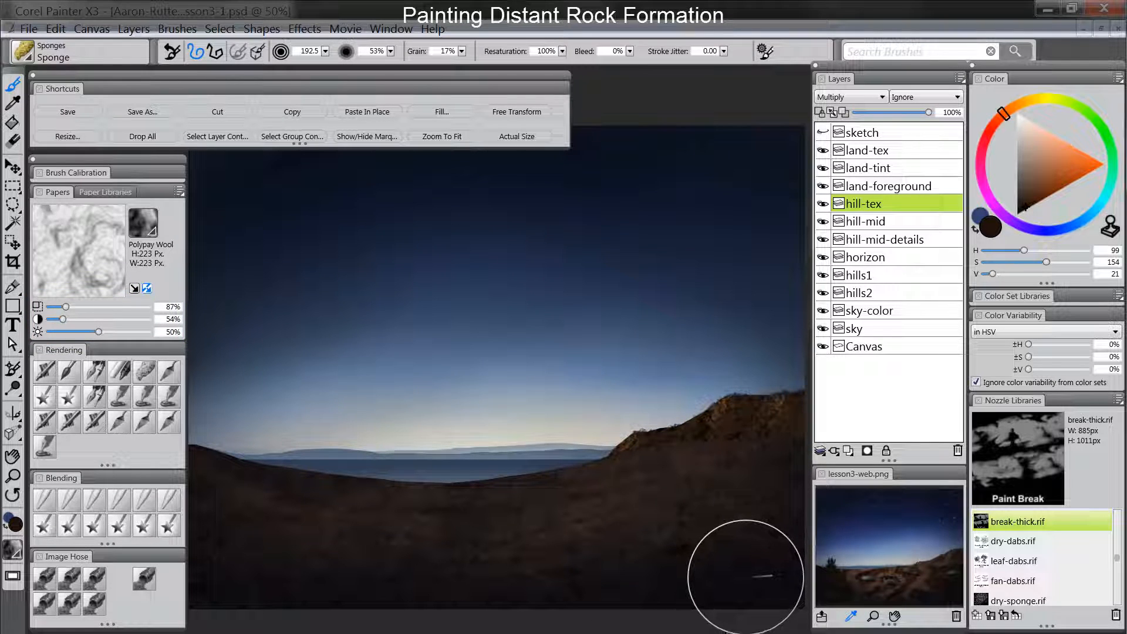
- Lower the hill-tex layer's opacity to 50%
{"action": "left_click", "coordinate": [913, 112]}
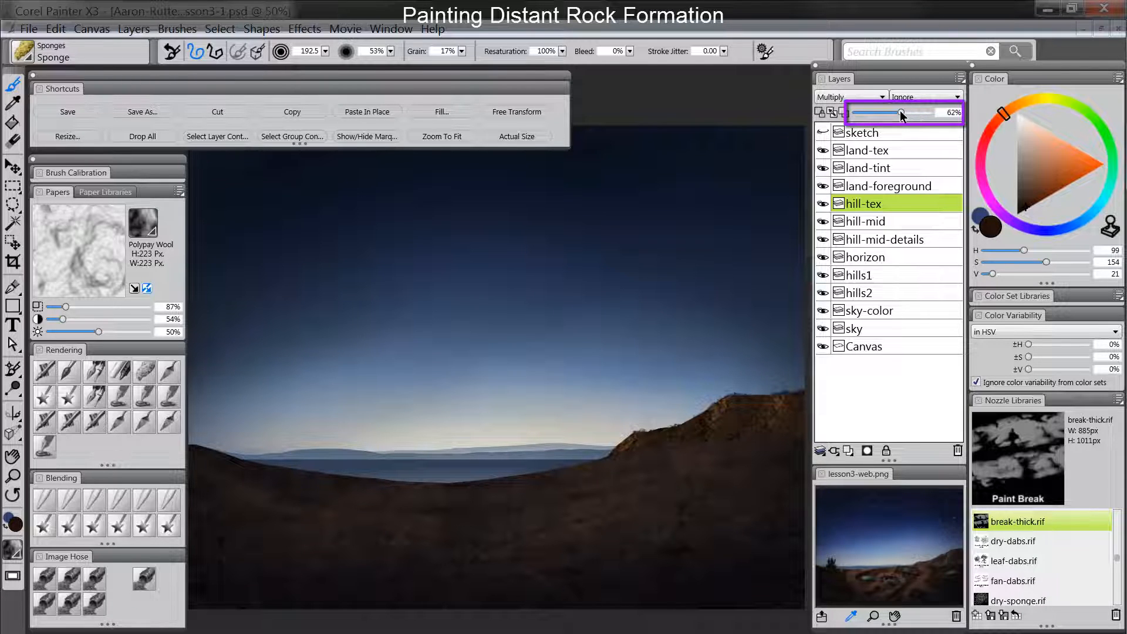
{"action": "left_click_drag", "start_coordinate": [900, 110], "coordinate": [892, 111]}
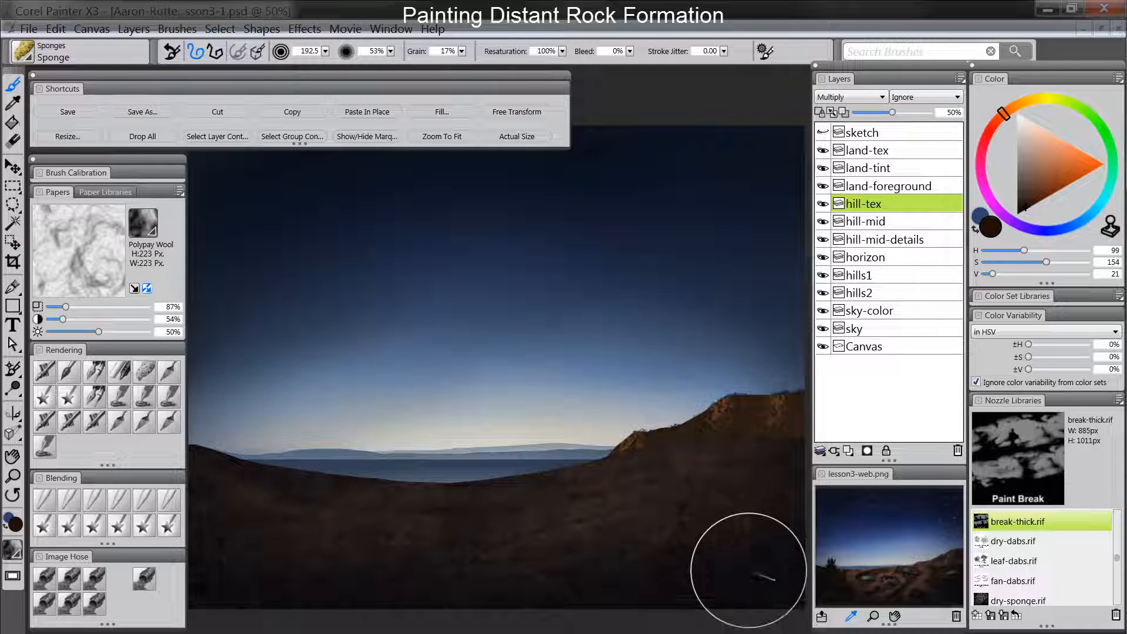
- Add a new layer between hill-tex and hill-mid and name it "hill-paint"
{"action": "left_click", "coordinate": [848, 450]}
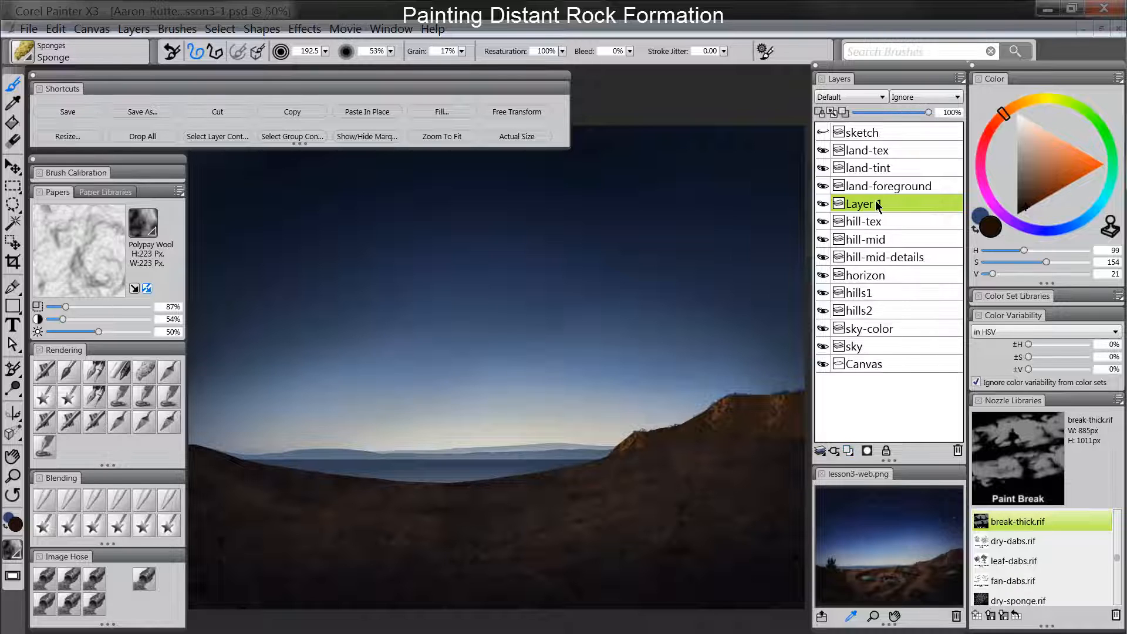
{"action": "left_click_drag", "start_coordinate": [875, 201], "coordinate": [873, 230]}
{"action": "double_click", "coordinate": [874, 227]}
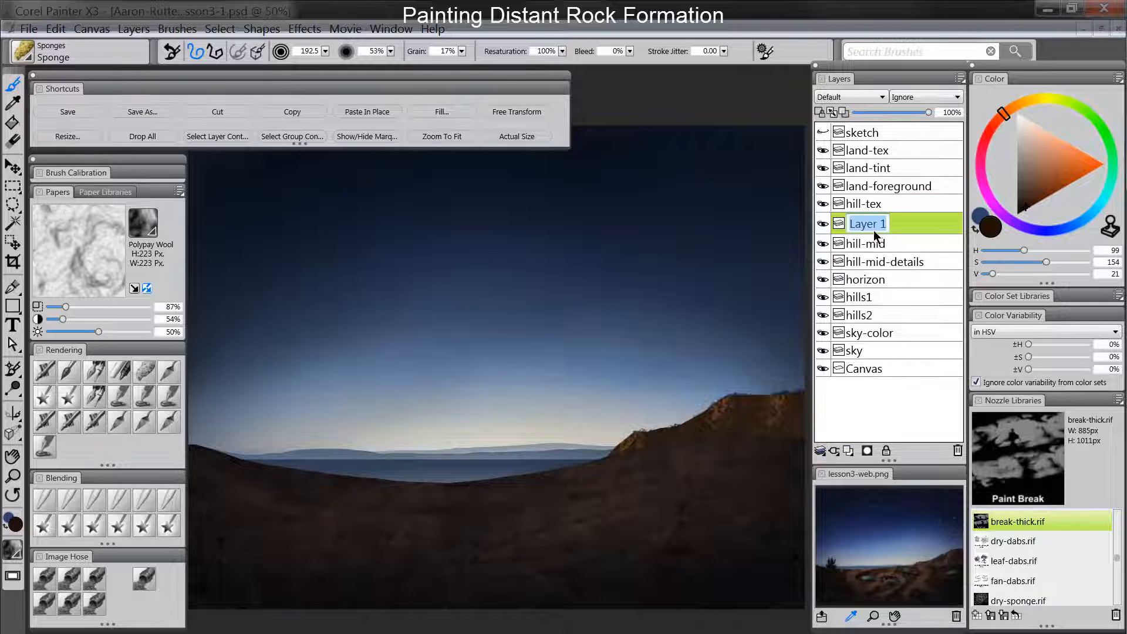
{"action": "type", "text": "hill-paint"}
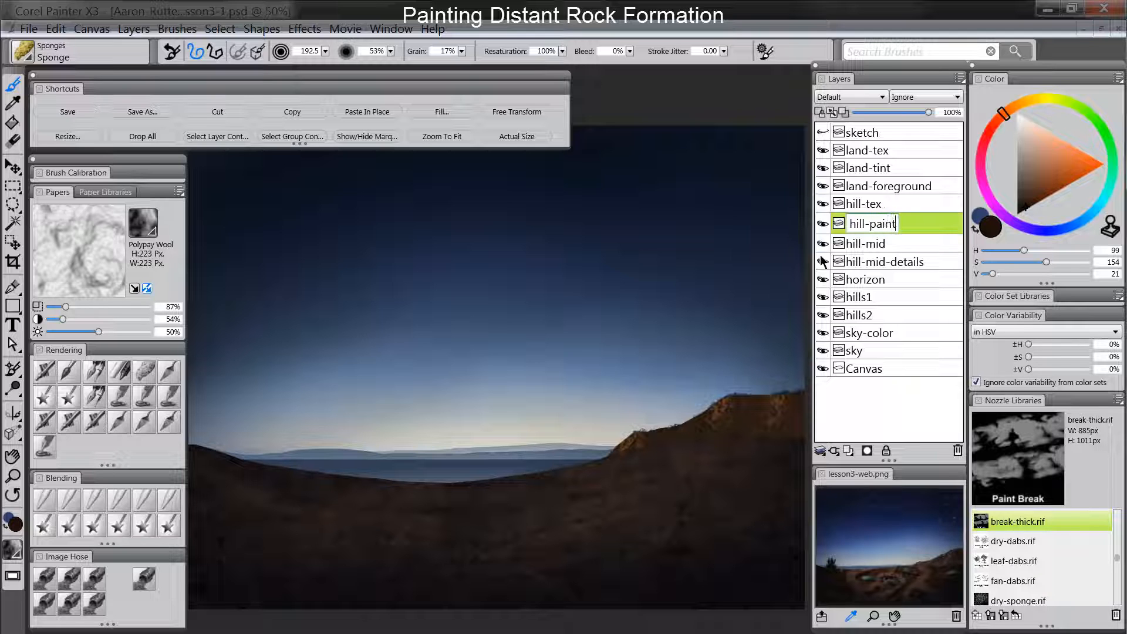
{"action": "key", "text": "Return"}
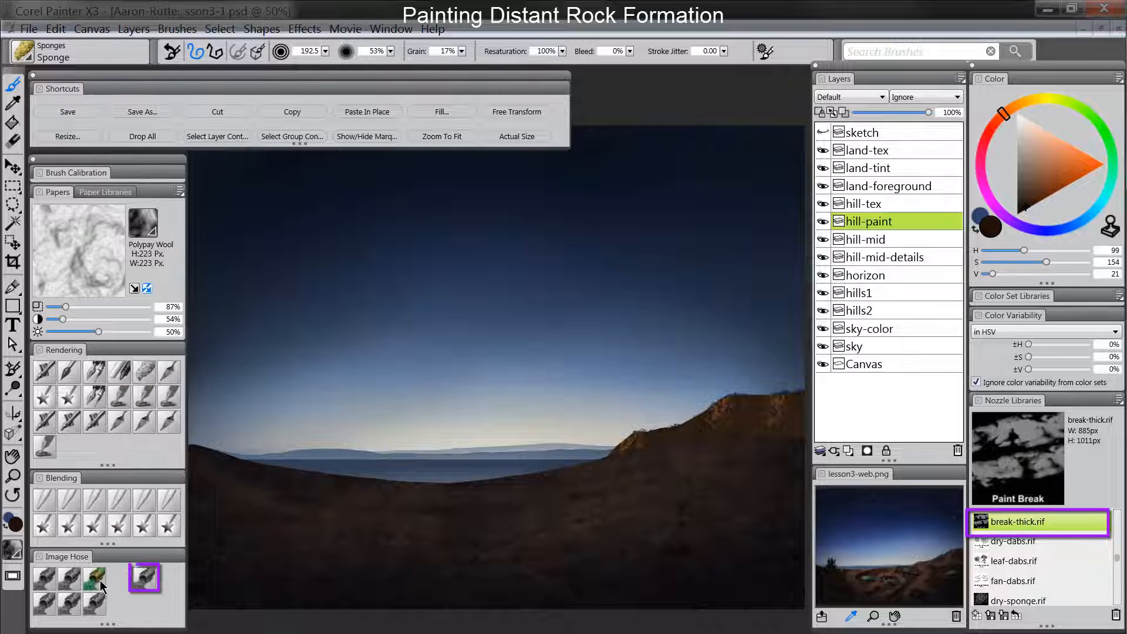
- Set up the Paint Break image hose at size 40.2 with a medium brown main color (H 105, S 100, V 83)
{"action": "left_click", "coordinate": [145, 581]}
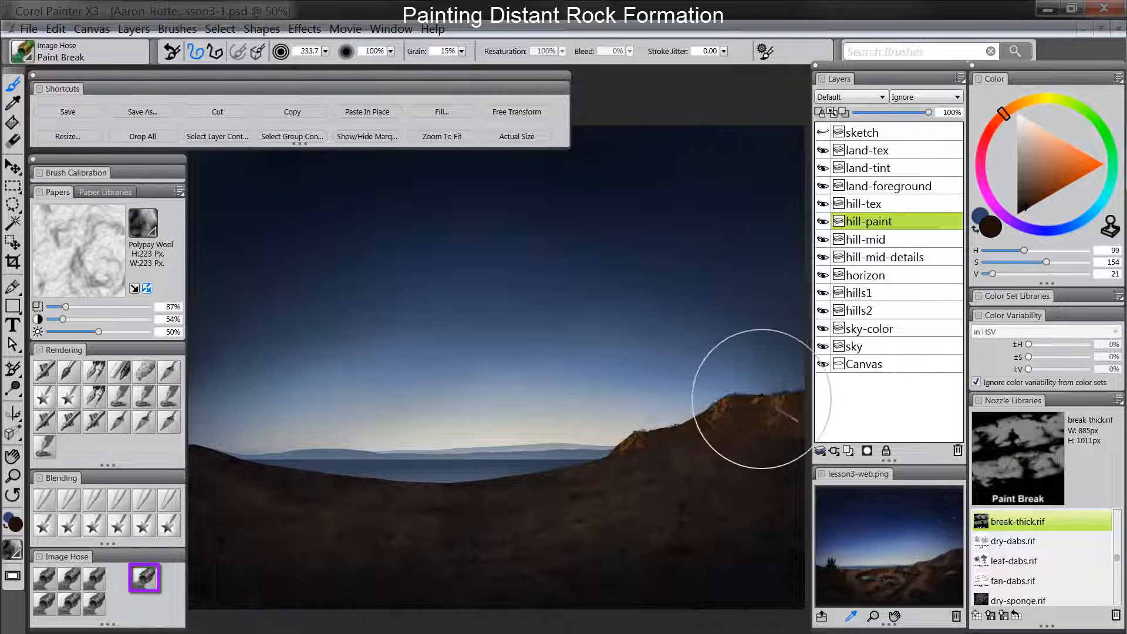
{"action": "left_click", "coordinate": [725, 406], "text": "alt"}
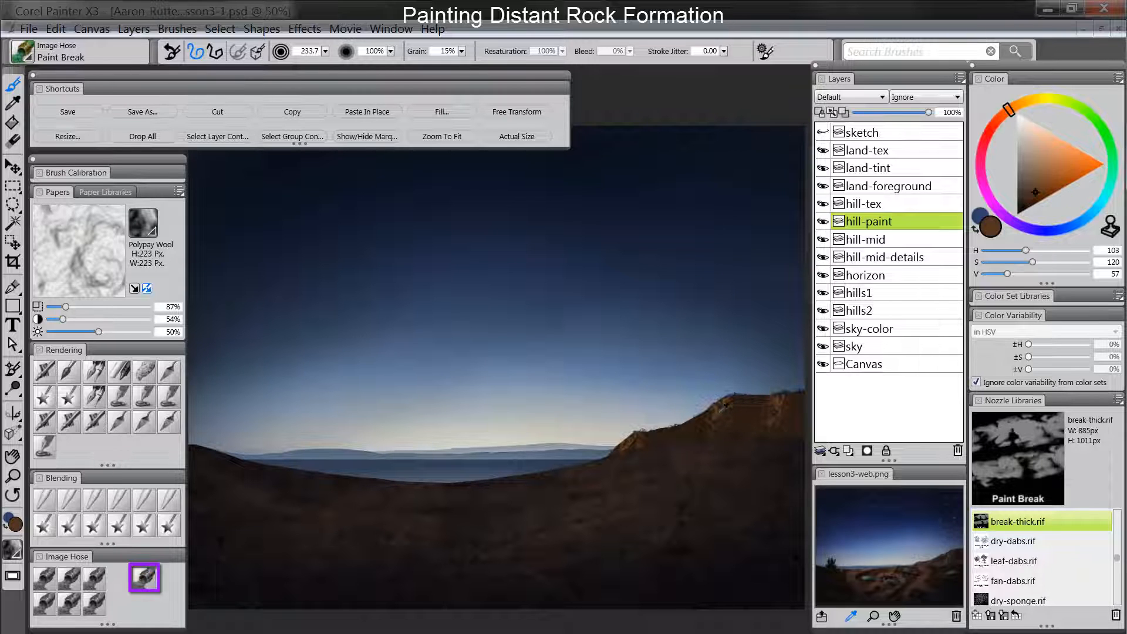
{"action": "left_click", "coordinate": [1040, 183]}
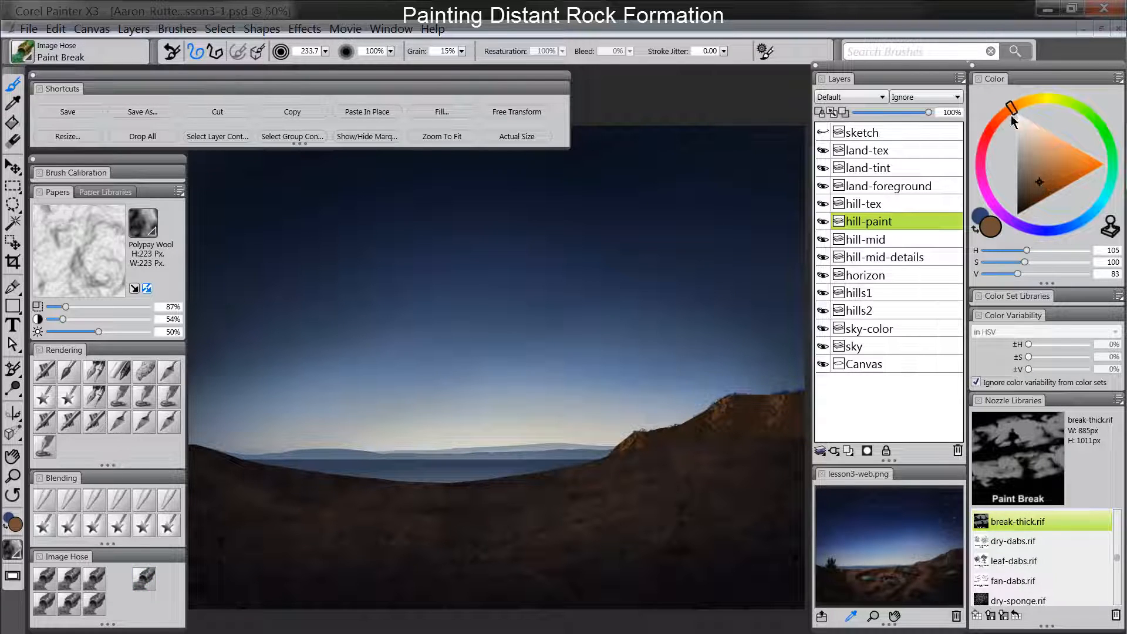
{"action": "left_click_drag", "start_coordinate": [735, 384], "coordinate": [736, 372], "text": "ctrl+alt"}
- Set the additional color to a darker brown (H 106, S 136, V 61) and compare it with the main color
{"action": "left_click", "coordinate": [980, 214]}
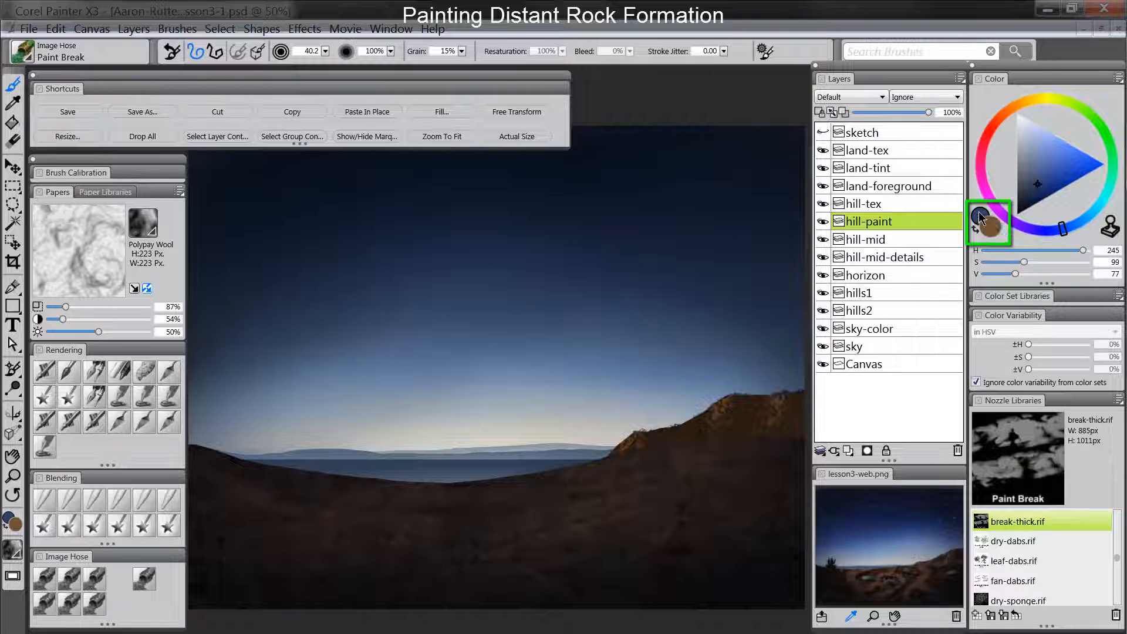
{"action": "left_click", "coordinate": [1012, 107]}
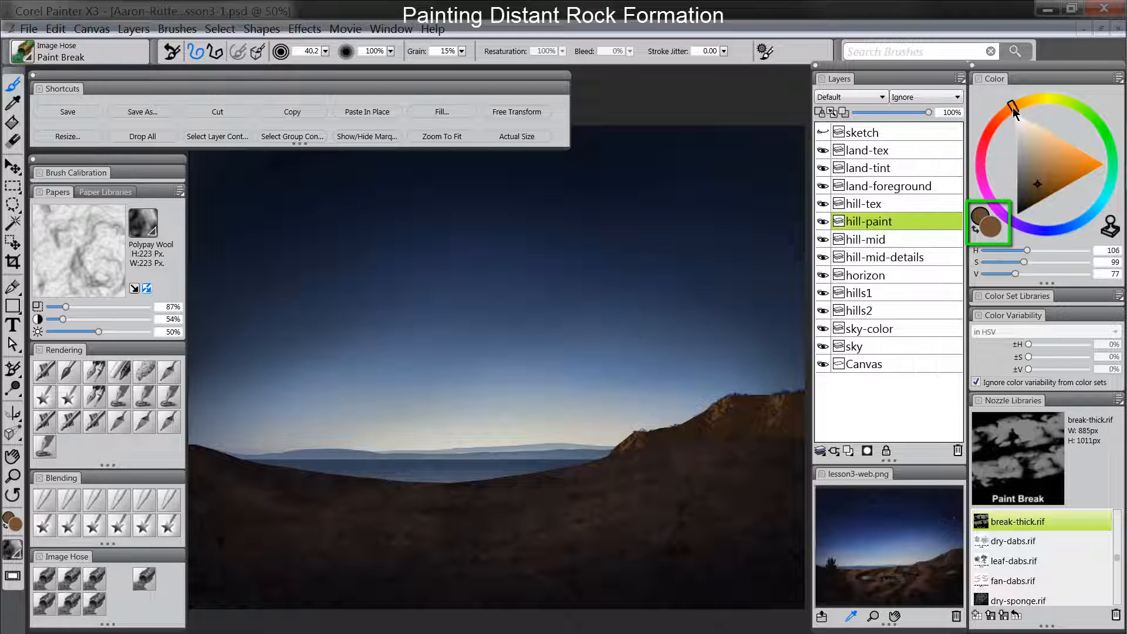
{"action": "left_click_drag", "start_coordinate": [1040, 188], "coordinate": [1039, 191]}
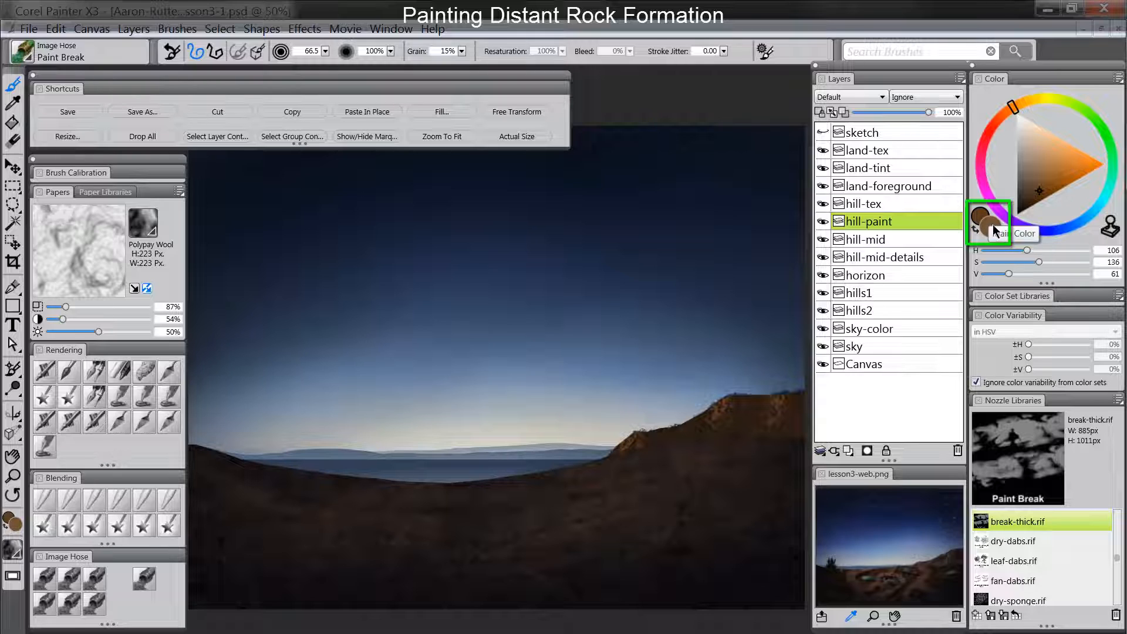
{"action": "left_click", "coordinate": [991, 228]}
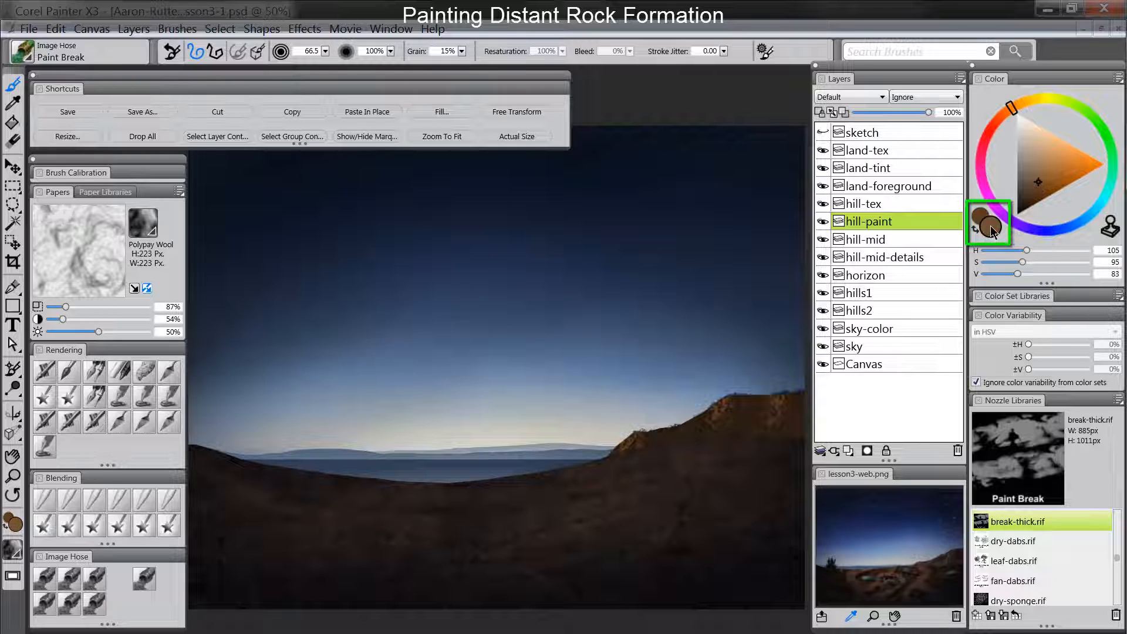
{"action": "left_click", "coordinate": [980, 213]}
{"action": "left_click", "coordinate": [991, 226]}
{"action": "left_click", "coordinate": [979, 214]}
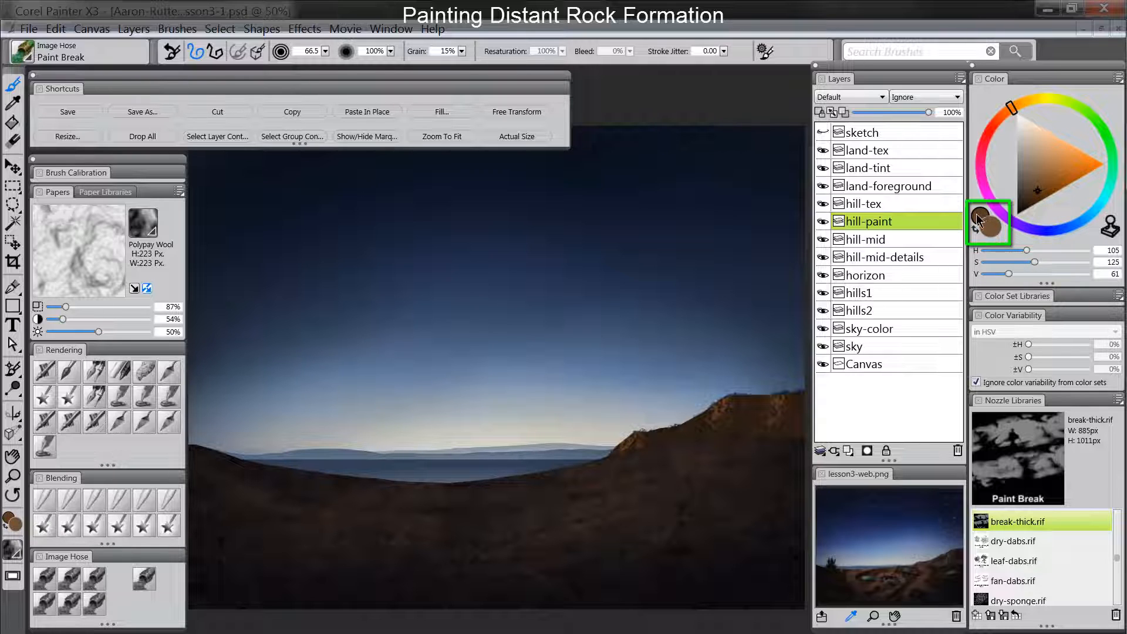
- Paint broken rock texture along the hilltop on hill-paint, adding highlights with a lighter additional color (H 105, S 79, V 130)
{"action": "mouse_move", "coordinate": [724, 400]}
{"action": "left_mouse_down"}
{"action": "mouse_move", "coordinate": [740, 431]}
{"action": "mouse_move", "coordinate": [763, 410]}
{"action": "mouse_move", "coordinate": [729, 427]}
{"action": "left_mouse_up"}
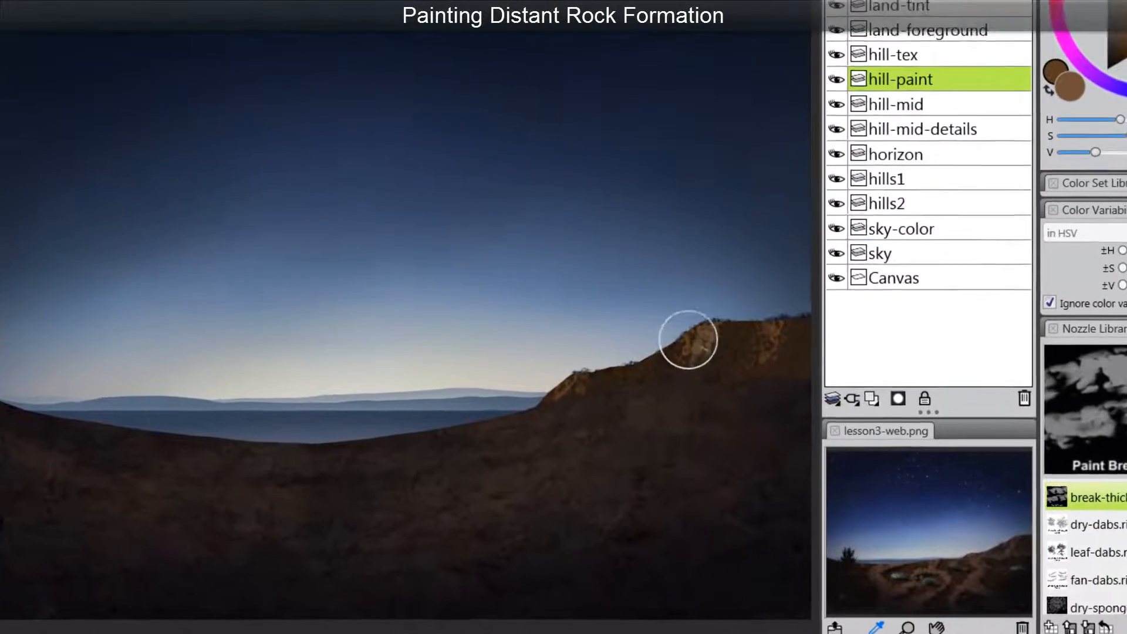
{"action": "mouse_move", "coordinate": [697, 356]}
{"action": "left_mouse_down"}
{"action": "mouse_move", "coordinate": [686, 325]}
{"action": "mouse_move", "coordinate": [667, 385]}
{"action": "mouse_move", "coordinate": [778, 311]}
{"action": "mouse_move", "coordinate": [743, 362]}
{"action": "mouse_move", "coordinate": [775, 313]}
{"action": "mouse_move", "coordinate": [777, 340]}
{"action": "mouse_move", "coordinate": [757, 345]}
{"action": "mouse_move", "coordinate": [759, 319]}
{"action": "mouse_move", "coordinate": [723, 393]}
{"action": "mouse_move", "coordinate": [769, 346]}
{"action": "mouse_move", "coordinate": [754, 399]}
{"action": "mouse_move", "coordinate": [718, 366]}
{"action": "mouse_move", "coordinate": [588, 381]}
{"action": "mouse_move", "coordinate": [570, 400]}
{"action": "mouse_move", "coordinate": [574, 366]}
{"action": "mouse_move", "coordinate": [549, 424]}
{"action": "mouse_move", "coordinate": [674, 363]}
{"action": "mouse_move", "coordinate": [709, 327]}
{"action": "mouse_move", "coordinate": [653, 363]}
{"action": "left_mouse_up"}
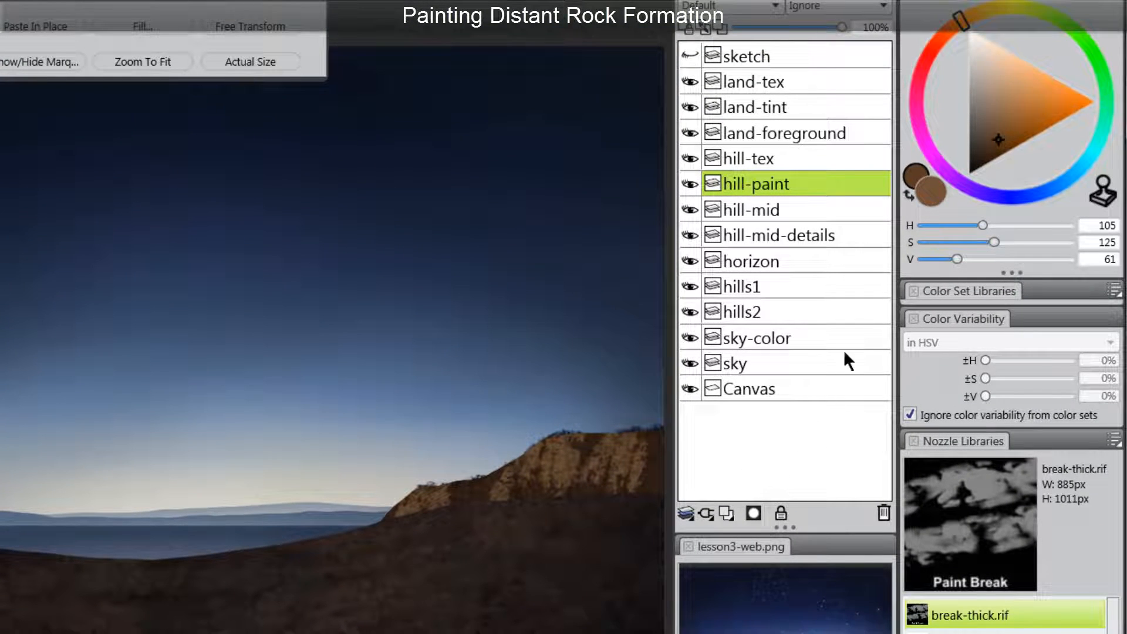
{"action": "left_click_drag", "start_coordinate": [998, 136], "coordinate": [1006, 102]}
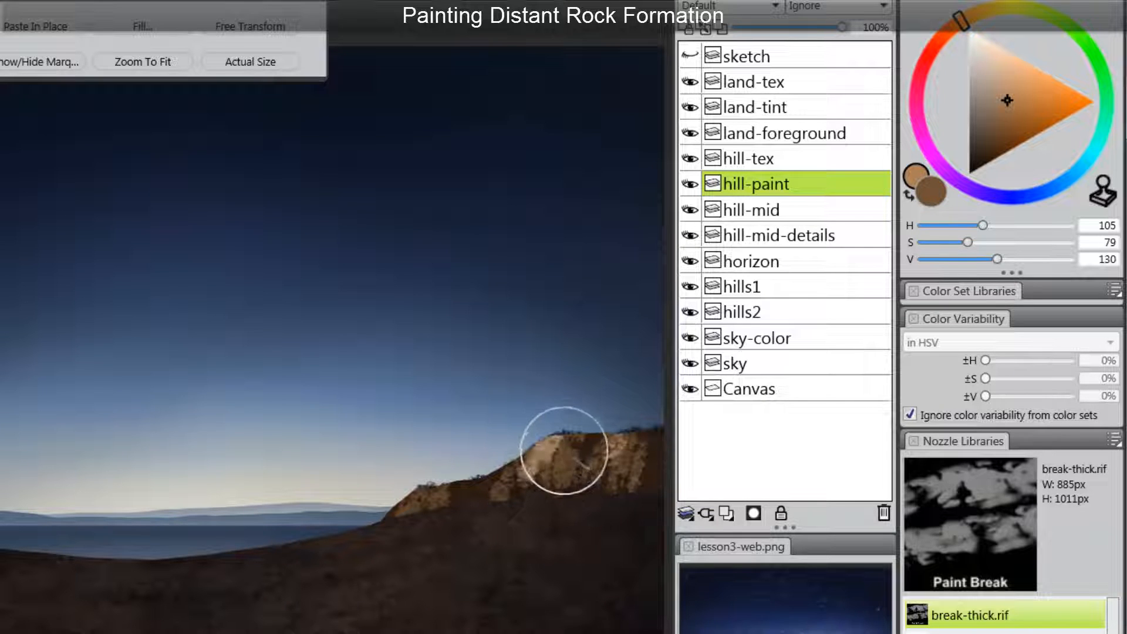
{"action": "mouse_move", "coordinate": [542, 461]}
{"action": "left_mouse_down"}
{"action": "mouse_move", "coordinate": [553, 456]}
{"action": "mouse_move", "coordinate": [540, 459]}
{"action": "left_mouse_up"}
{"action": "mouse_move", "coordinate": [521, 499]}
{"action": "left_mouse_down"}
{"action": "mouse_move", "coordinate": [569, 447]}
{"action": "mouse_move", "coordinate": [542, 494]}
{"action": "mouse_move", "coordinate": [510, 472]}
{"action": "mouse_move", "coordinate": [546, 486]}
{"action": "mouse_move", "coordinate": [515, 515]}
{"action": "mouse_move", "coordinate": [427, 505]}
{"action": "left_mouse_up"}
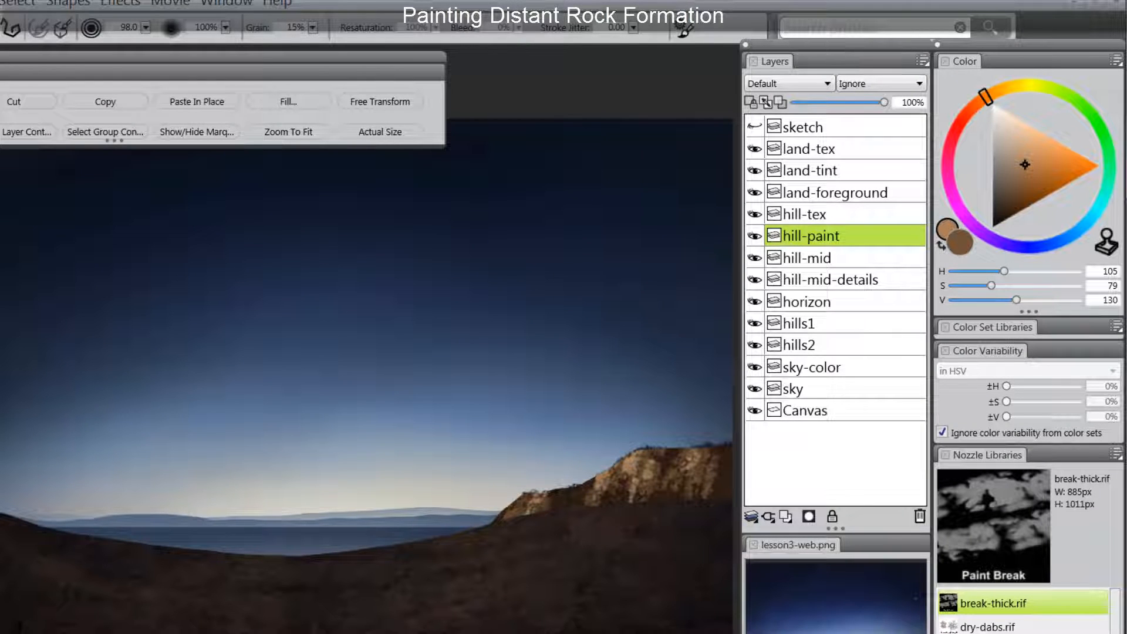
- Lower the hill-paint layer's opacity to 37%
{"action": "left_click", "coordinate": [853, 103]}
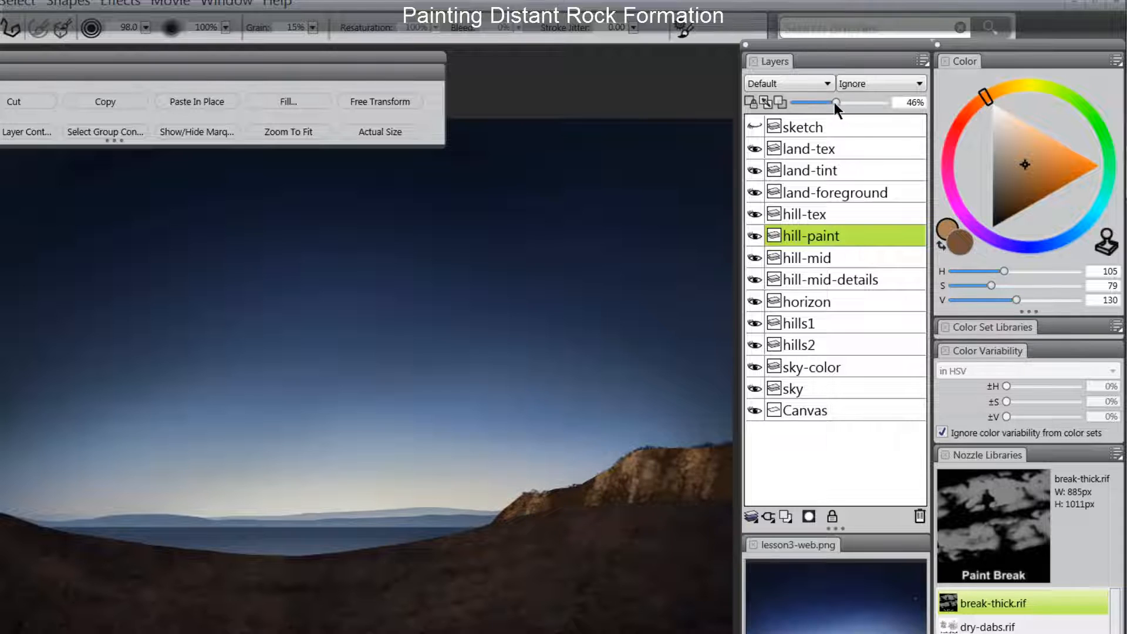
{"action": "left_click_drag", "start_coordinate": [832, 102], "coordinate": [829, 102]}
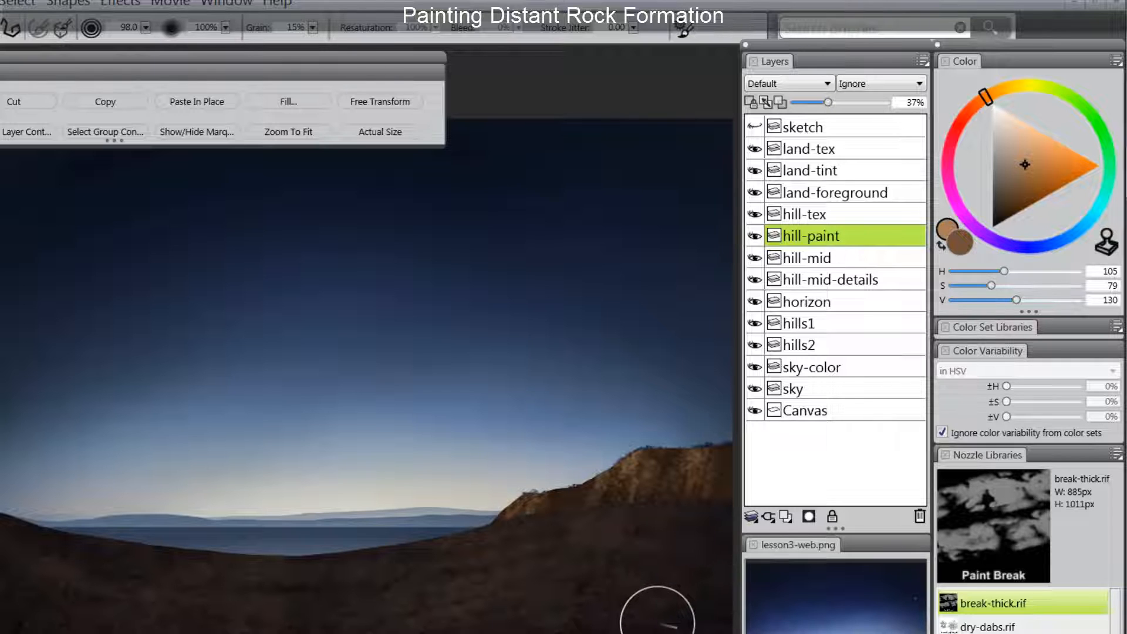
- Add a new layer, place it between land-foreground and hill-tex, and name it "hill-mist"
{"action": "key", "text": "ctrl+shift+n"}
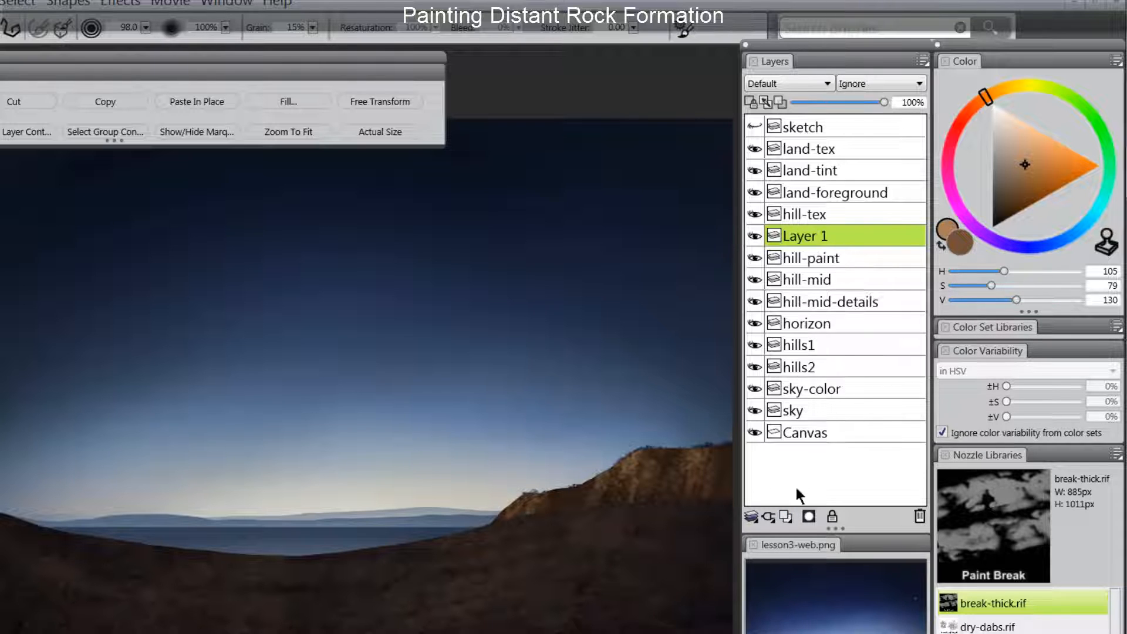
{"action": "left_click", "coordinate": [824, 217]}
{"action": "left_click", "coordinate": [817, 202]}
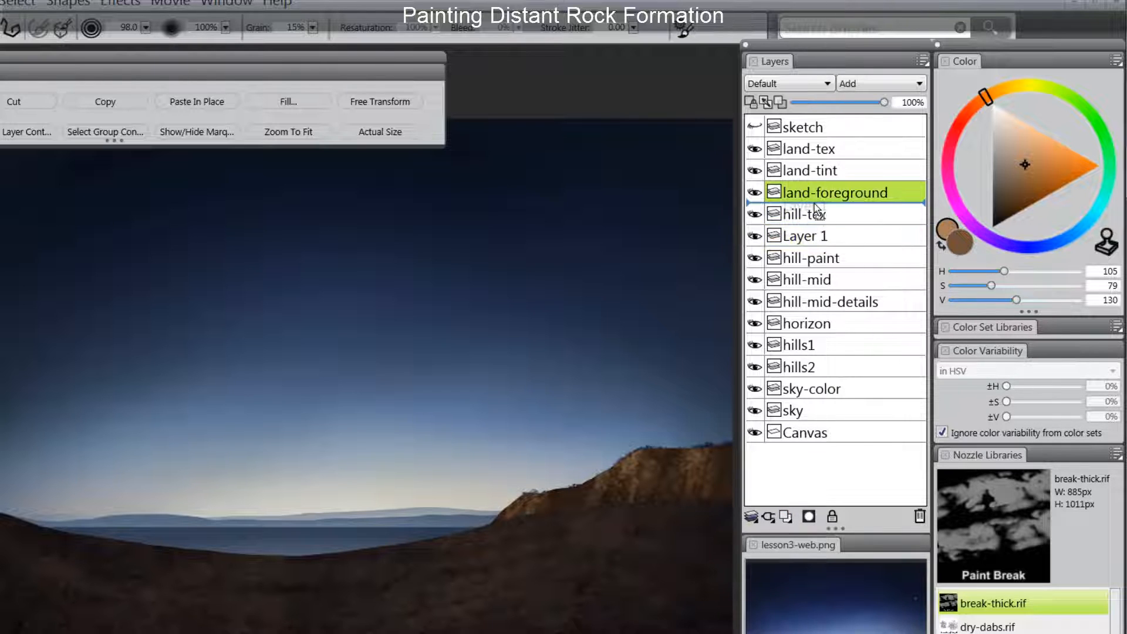
{"action": "left_click_drag", "start_coordinate": [815, 236], "coordinate": [814, 207]}
{"action": "left_click", "coordinate": [817, 213]}
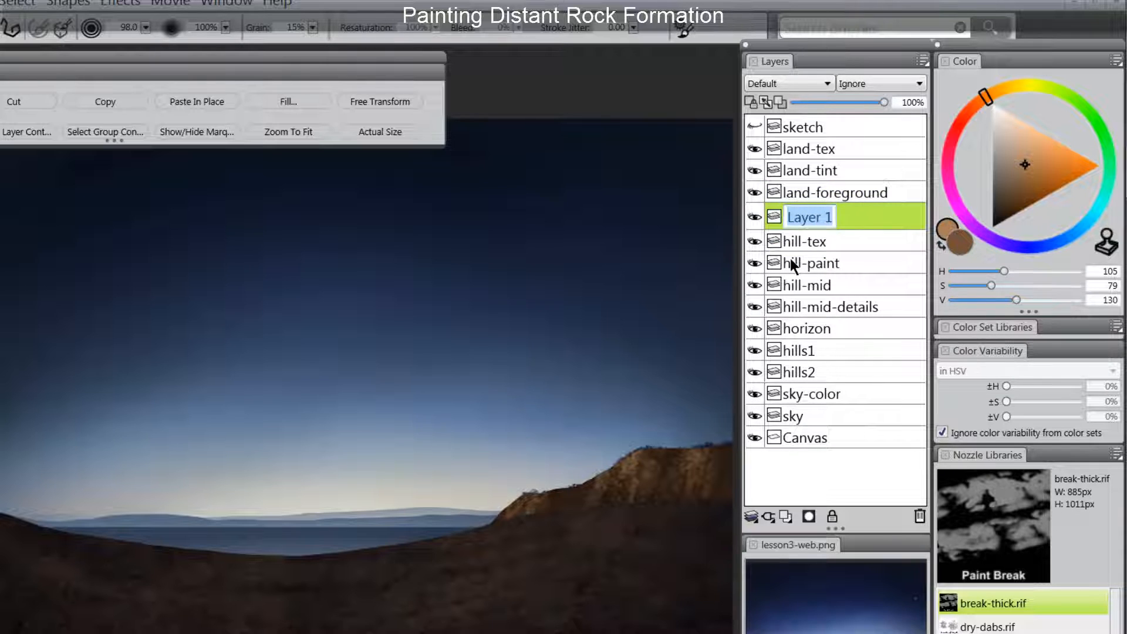
{"action": "type", "text": "hill-mist"}
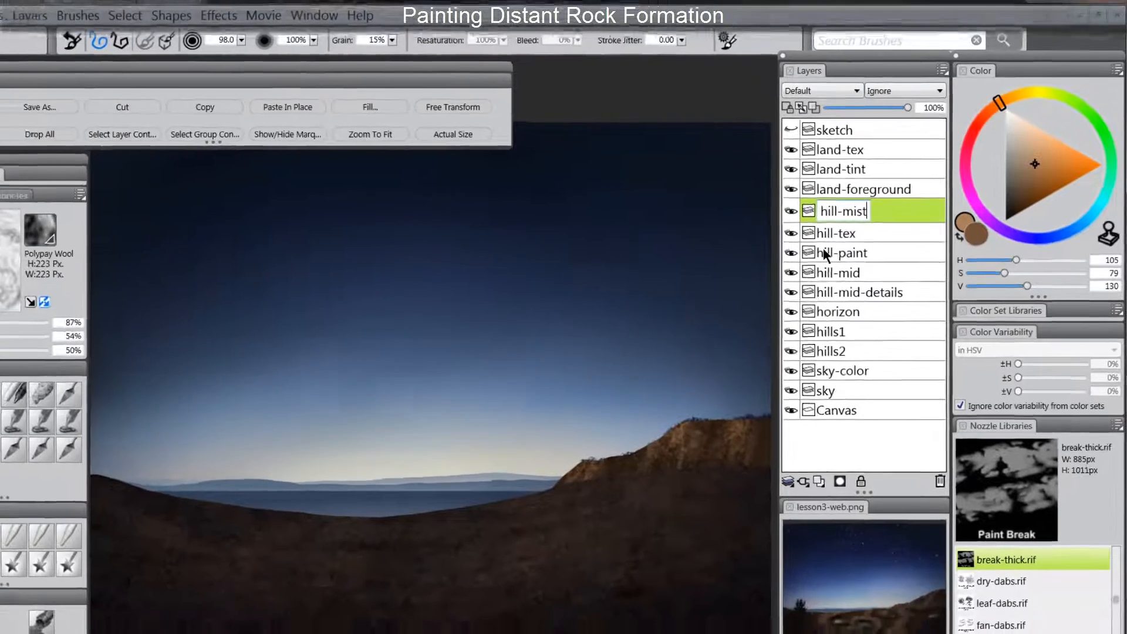
{"action": "key", "text": "Return"}
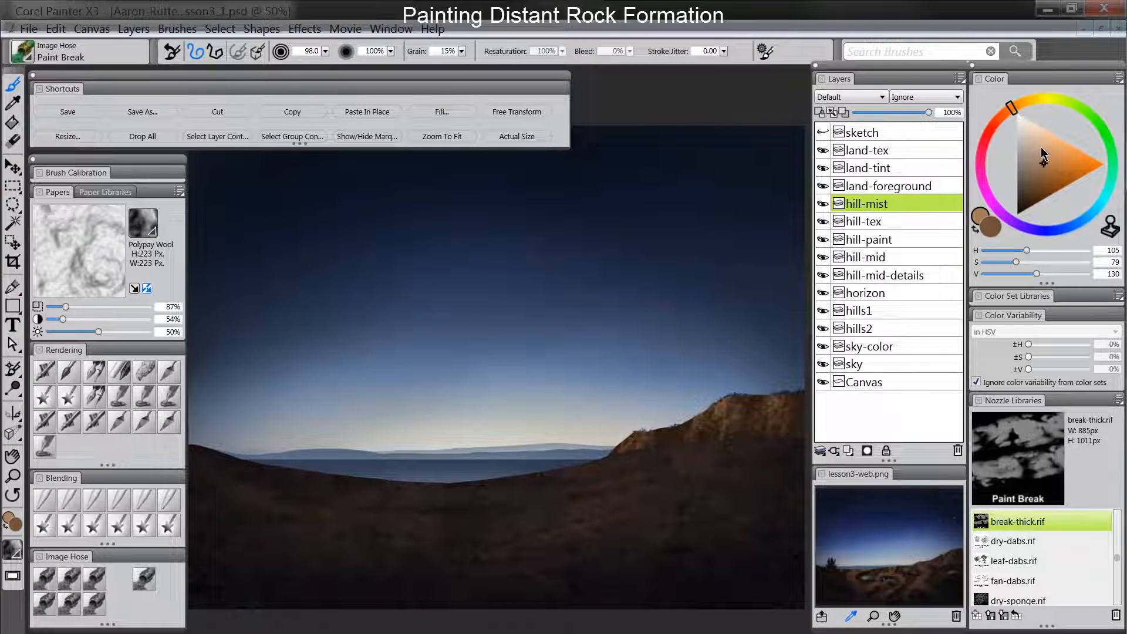
- Airbrush light tan mist (H 105, S 96, V 174) over the hill on hill-mist with the Digital Airbrush at size 134.4
{"action": "left_click", "coordinate": [991, 226]}
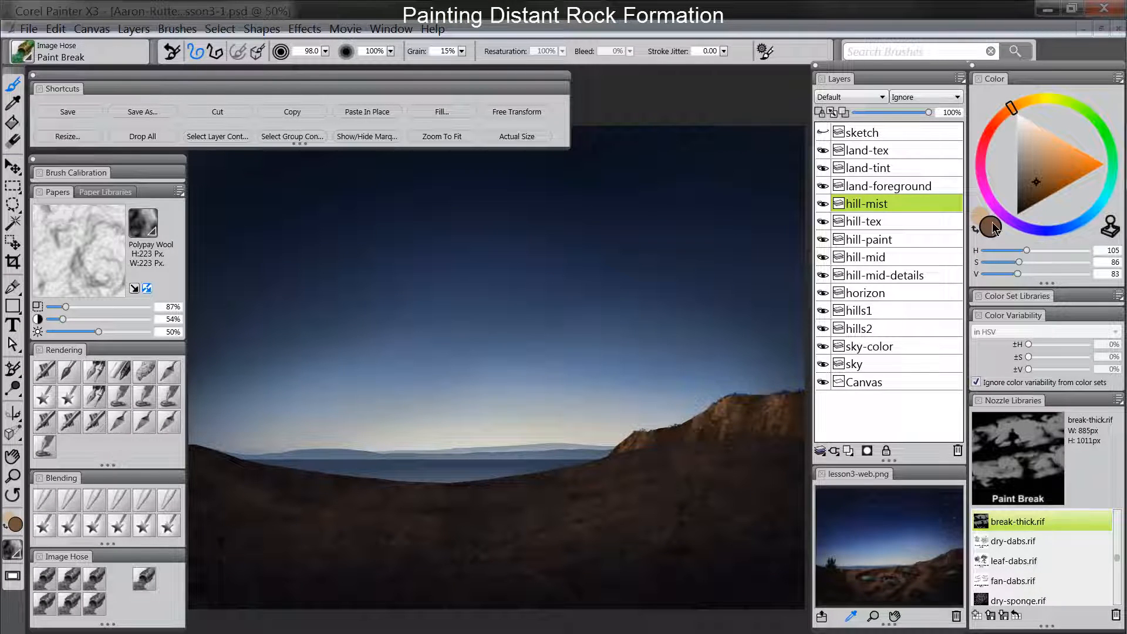
{"action": "left_click_drag", "start_coordinate": [1031, 176], "coordinate": [1042, 154]}
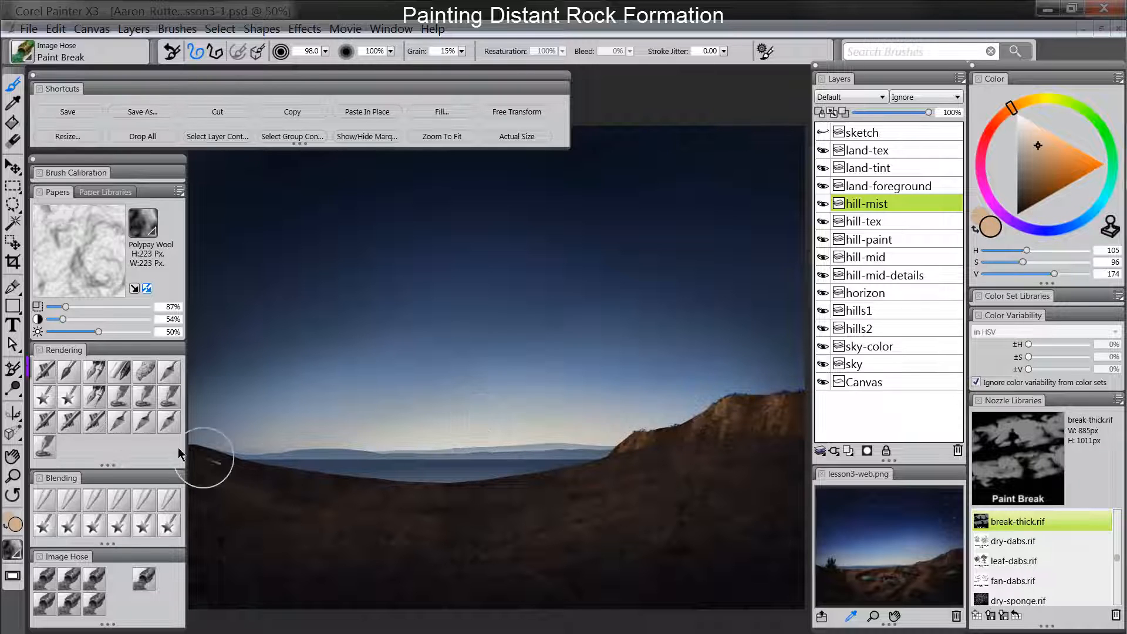
{"action": "left_click", "coordinate": [45, 376]}
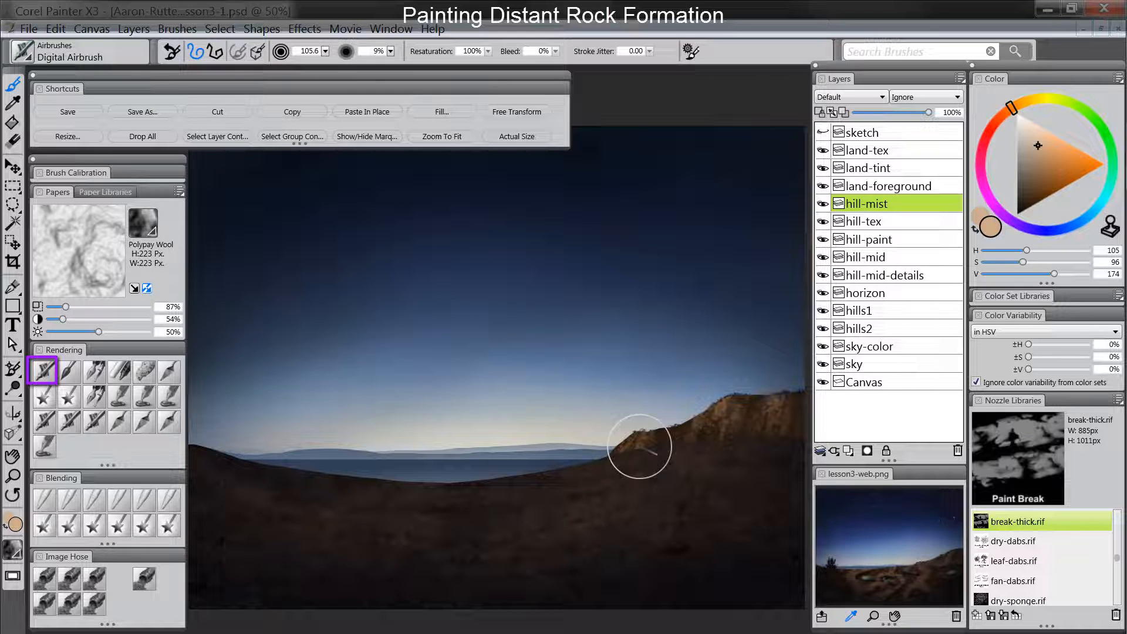
{"action": "key", "text": "bracketright"}
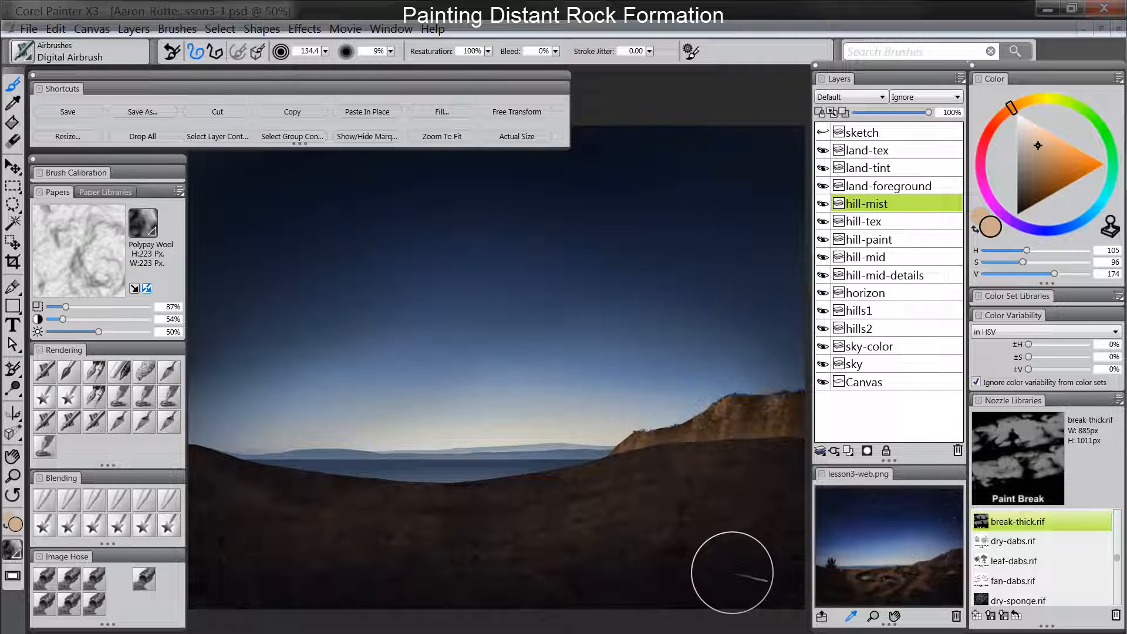
- Add a new layer above hill-mist and name it "hill-tint"
{"action": "left_click", "coordinate": [850, 450]}
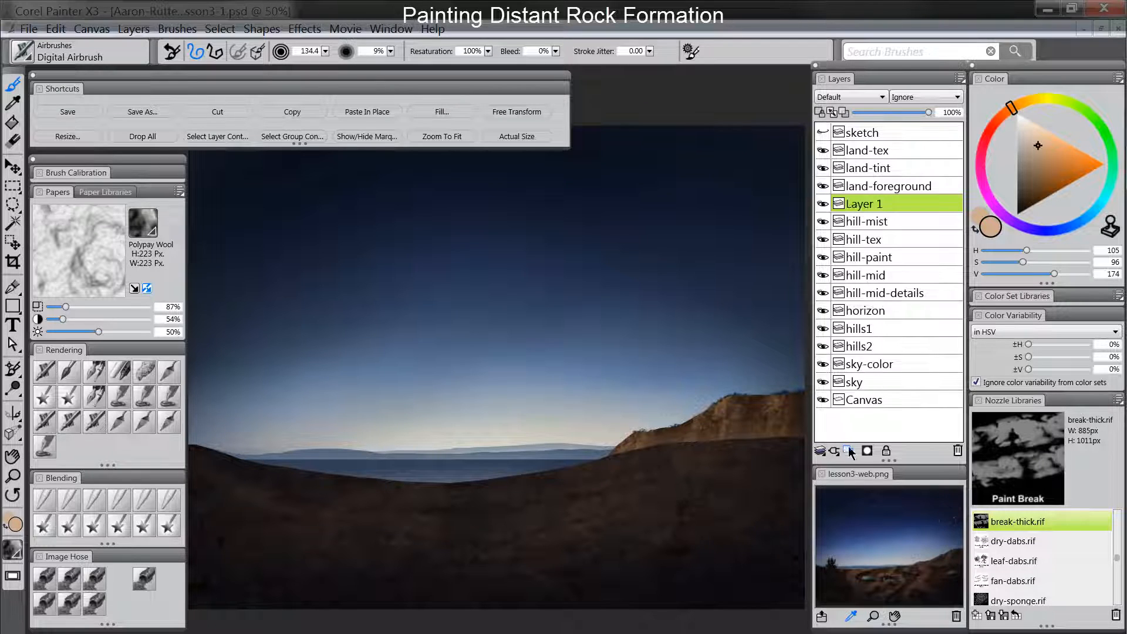
{"action": "double_click", "coordinate": [867, 206]}
{"action": "type", "text": "h"}
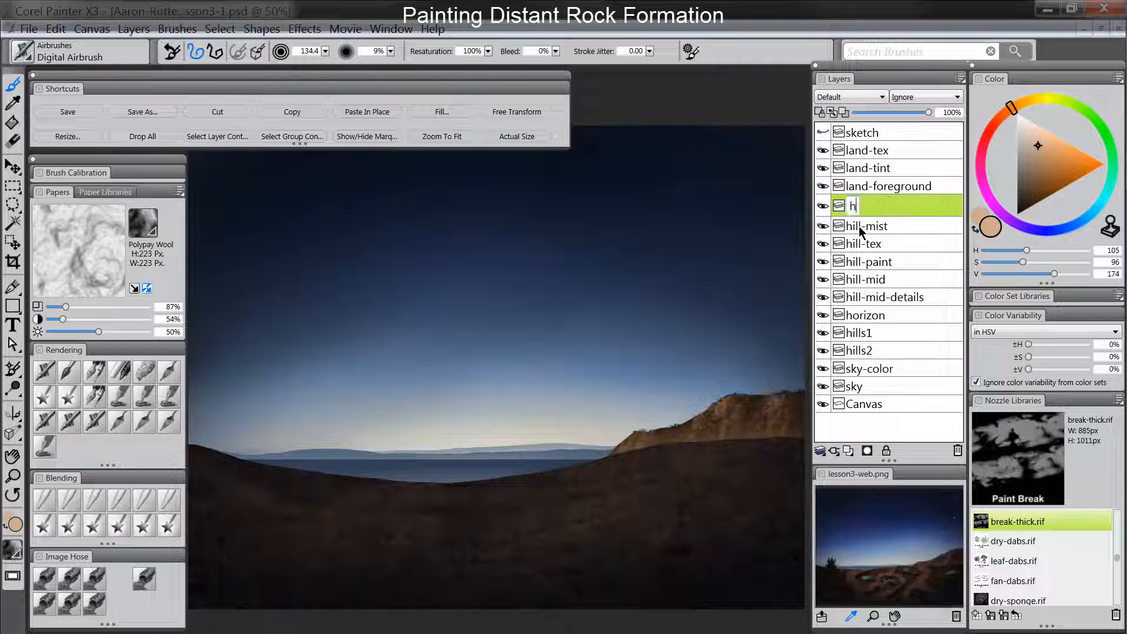
{"action": "type", "text": "ill-tint"}
{"action": "key", "text": "Return"}
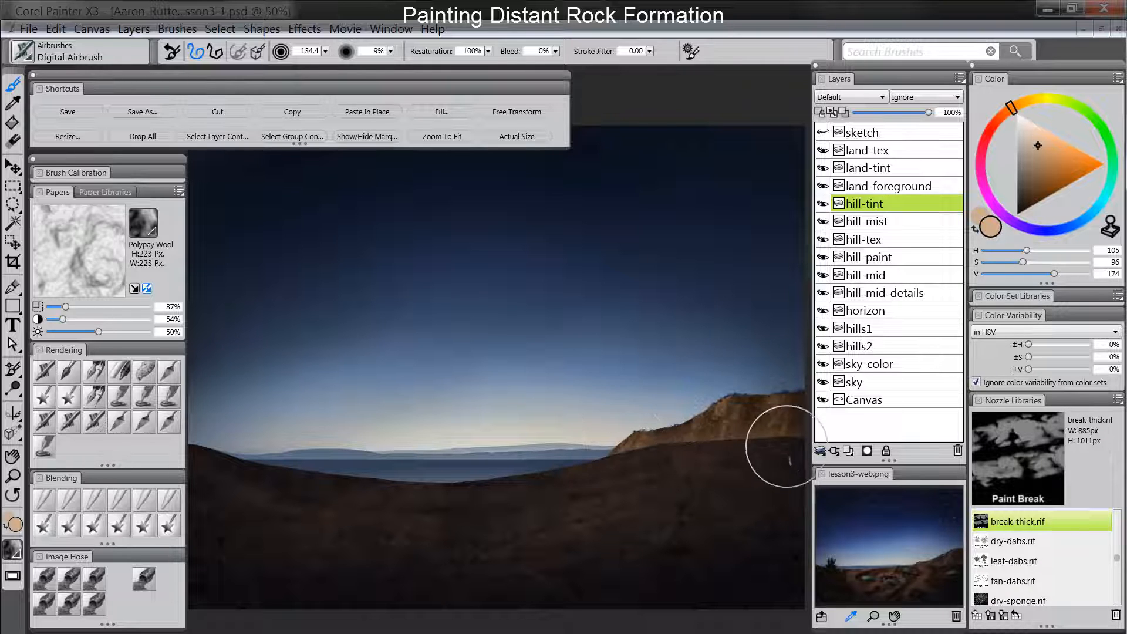
- Airbrush dark blue sampled from the sky over the hill on hill-tint, using the Multiply composite method and 53% layer opacity
{"action": "left_click", "coordinate": [644, 298], "text": "alt"}
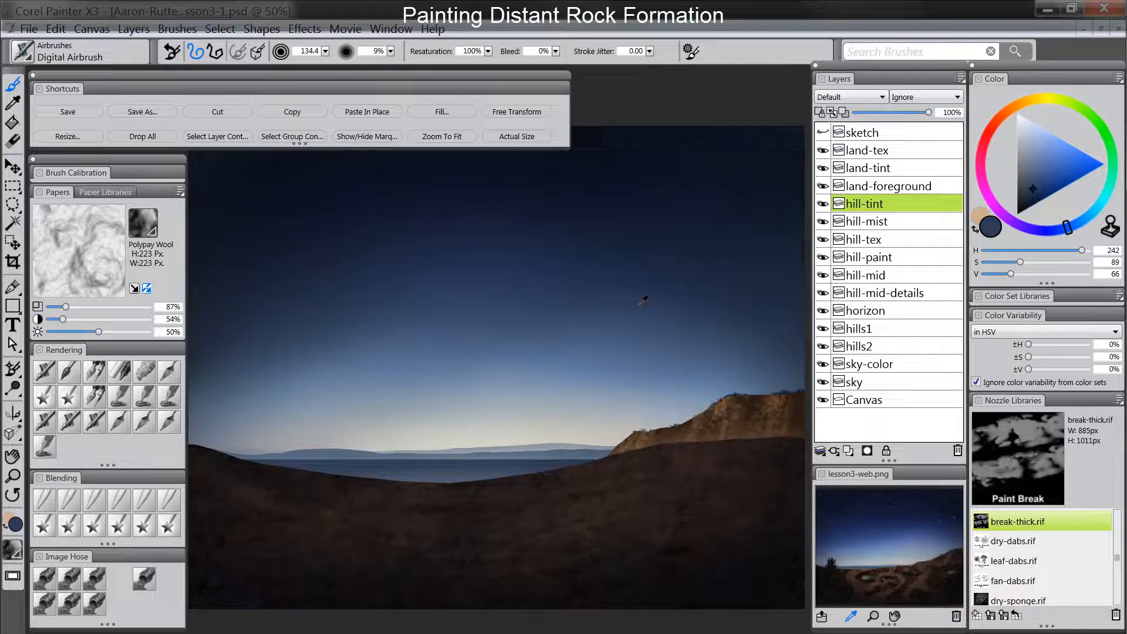
{"action": "left_click", "coordinate": [644, 299], "text": "alt"}
{"action": "left_click", "coordinate": [851, 95]}
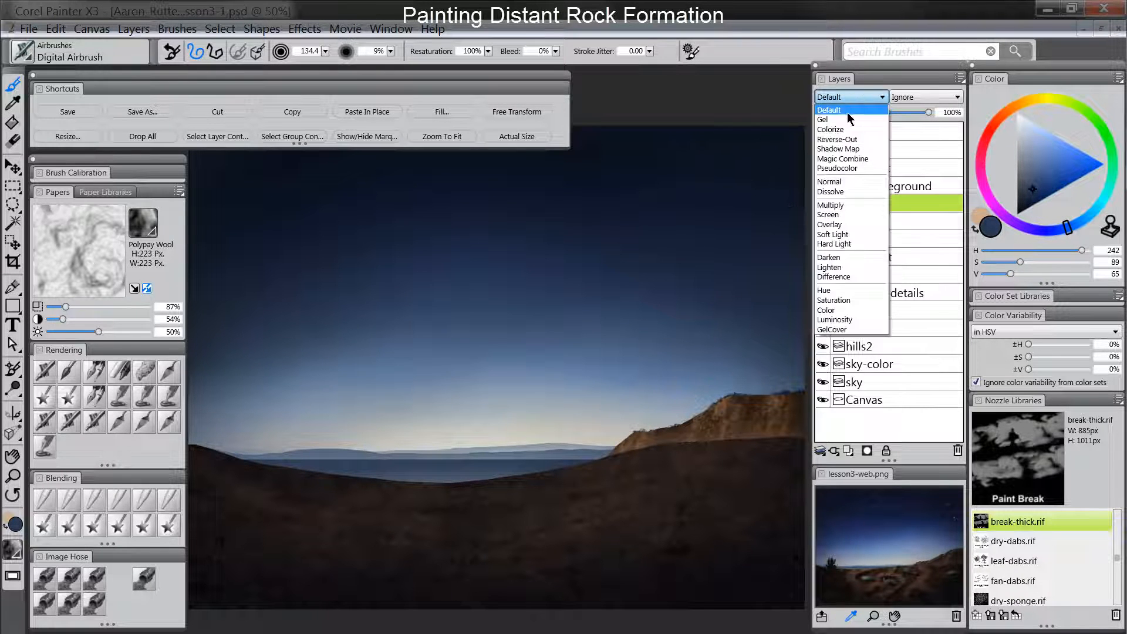
{"action": "left_click", "coordinate": [843, 205]}
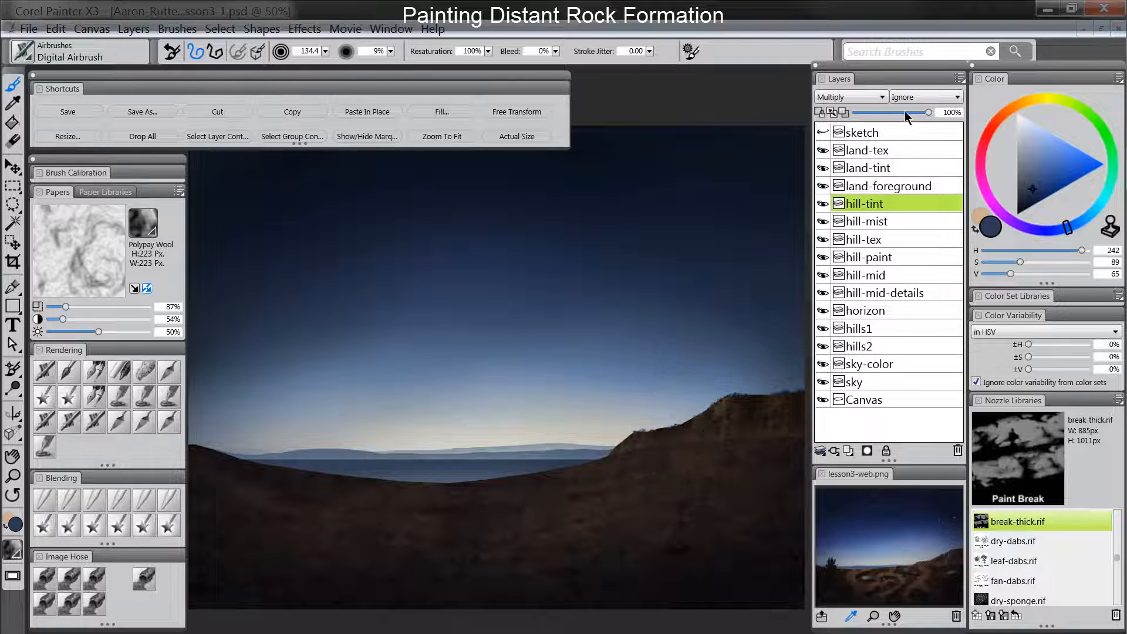
{"action": "left_click_drag", "start_coordinate": [906, 112], "coordinate": [895, 111]}
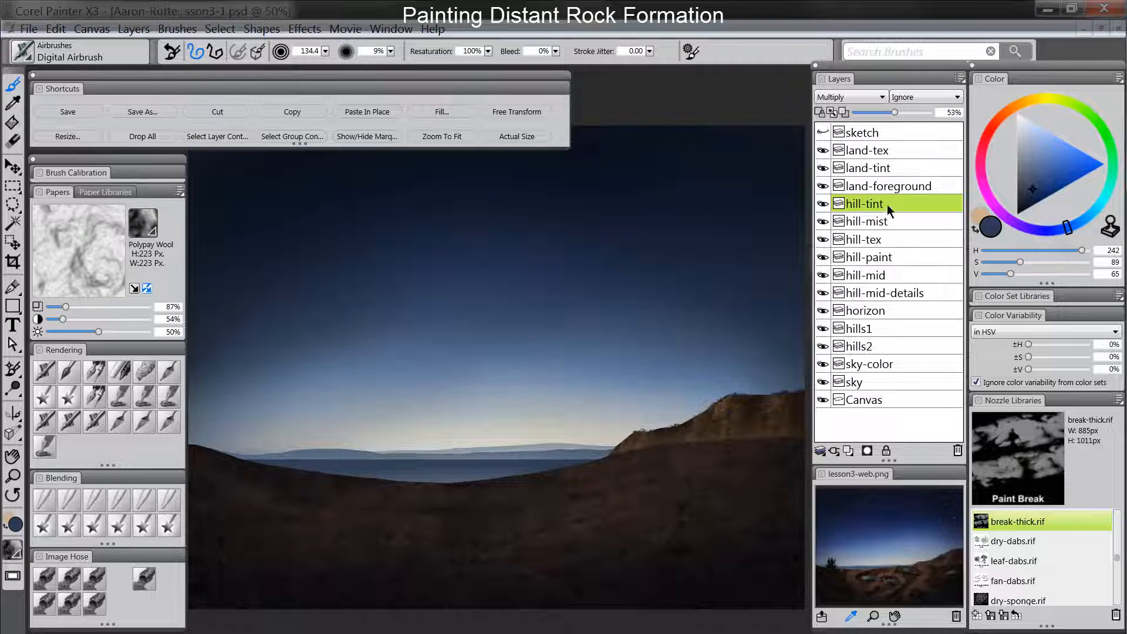
{"action": "left_click", "coordinate": [823, 203]}
{"action": "left_click", "coordinate": [824, 204]}
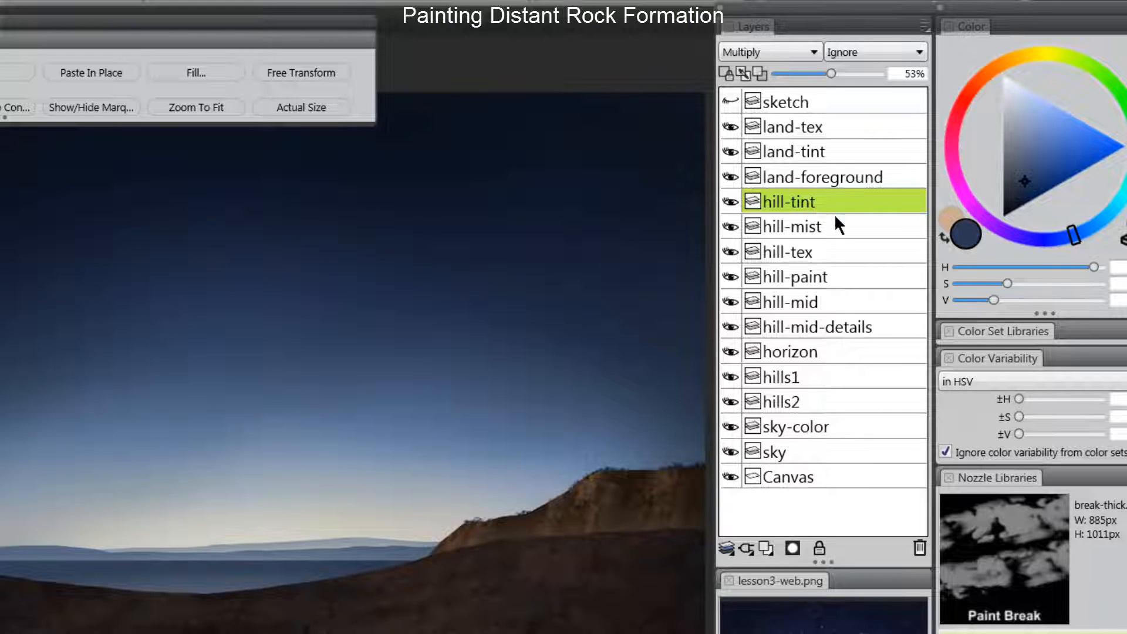
- Set the hill-mist layer's opacity to 88%
{"action": "left_click", "coordinate": [749, 229]}
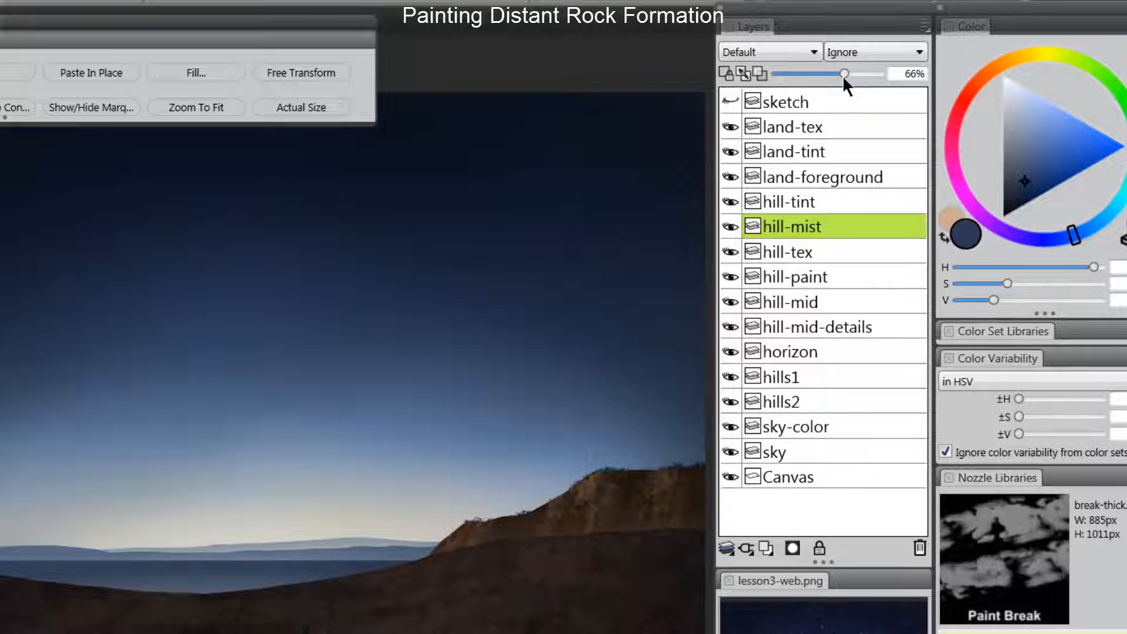
{"action": "left_click_drag", "start_coordinate": [844, 75], "coordinate": [866, 73]}
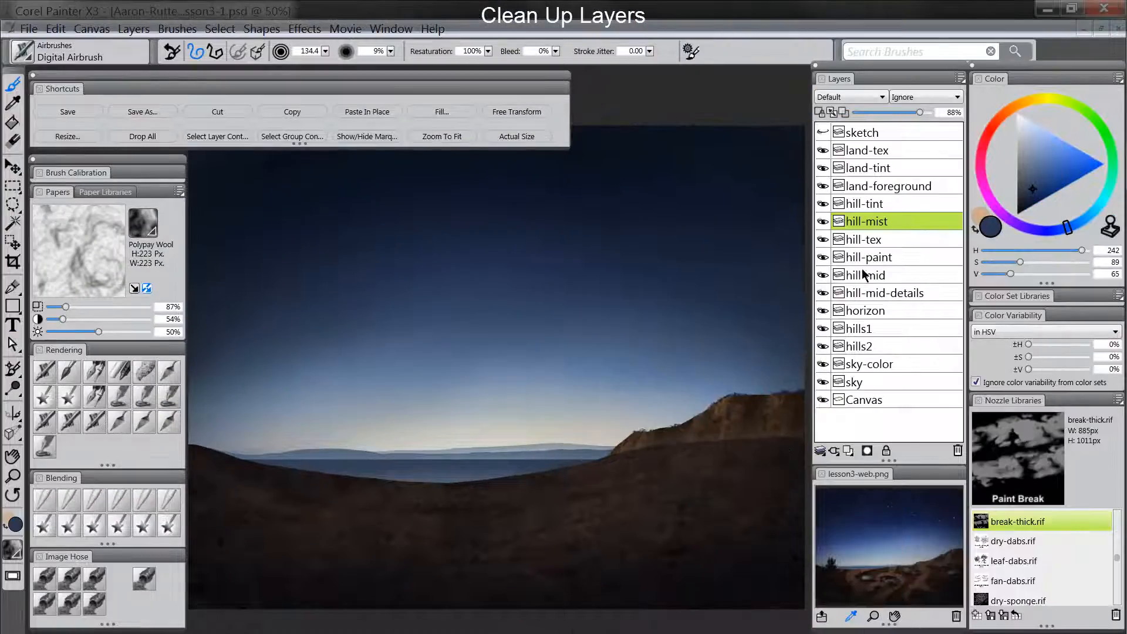
- Group the layers from hill-tint down to hill-mid-details and name the group "hill-mid"
{"action": "left_click", "coordinate": [882, 203]}
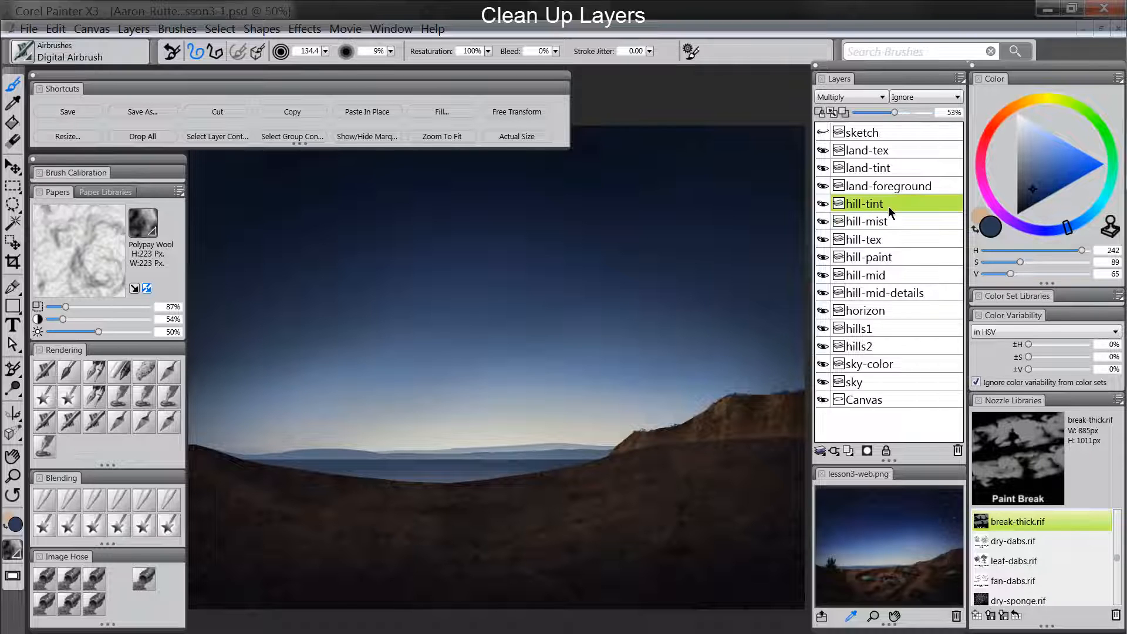
{"action": "left_click", "coordinate": [871, 291], "text": "shift"}
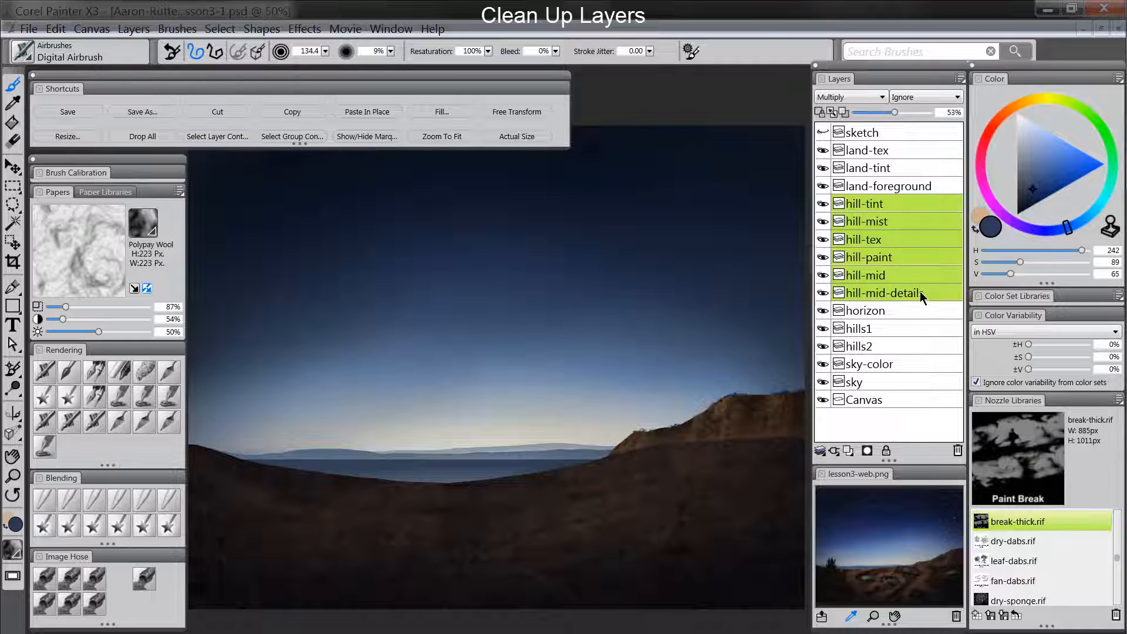
{"action": "key", "text": "ctrl+g"}
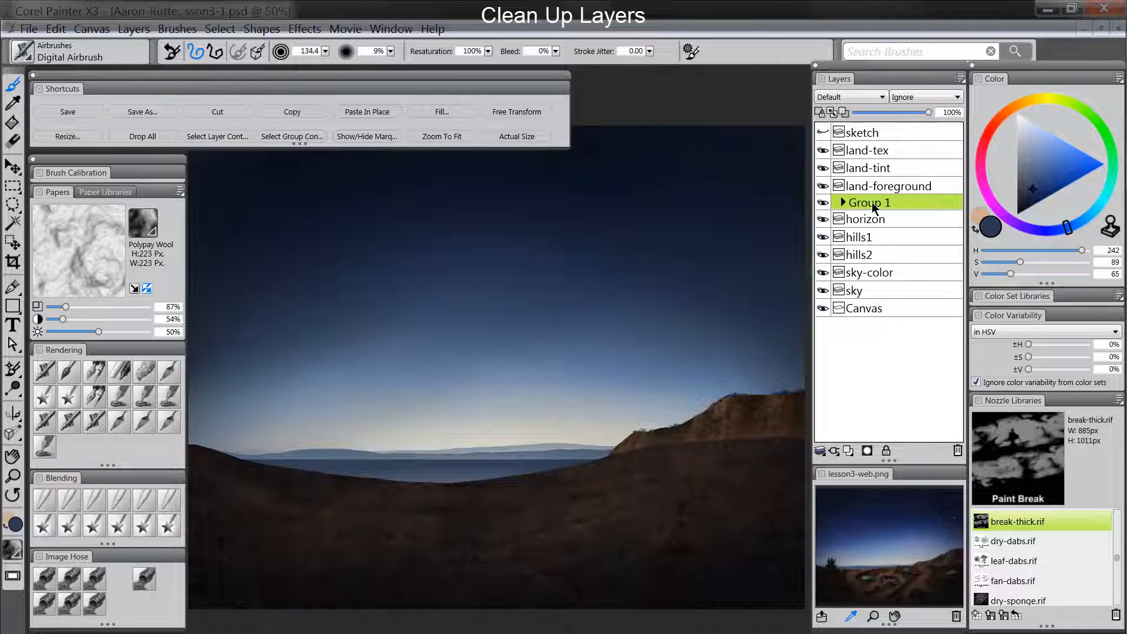
{"action": "type", "text": "hill-mid"}
{"action": "key", "text": "Return"}
- Group the land-tex, land-tint and land-foreground layers and name the group "land-front"
{"action": "left_click", "coordinate": [884, 148]}
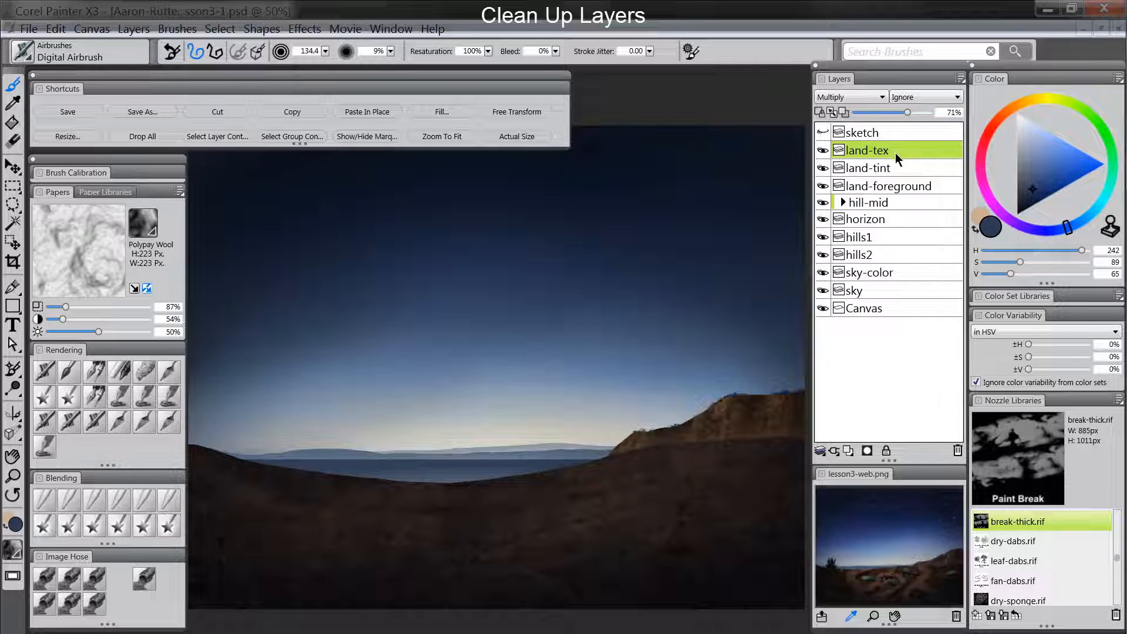
{"action": "left_click", "coordinate": [922, 188], "text": "shift"}
{"action": "key", "text": "ctrl+g"}
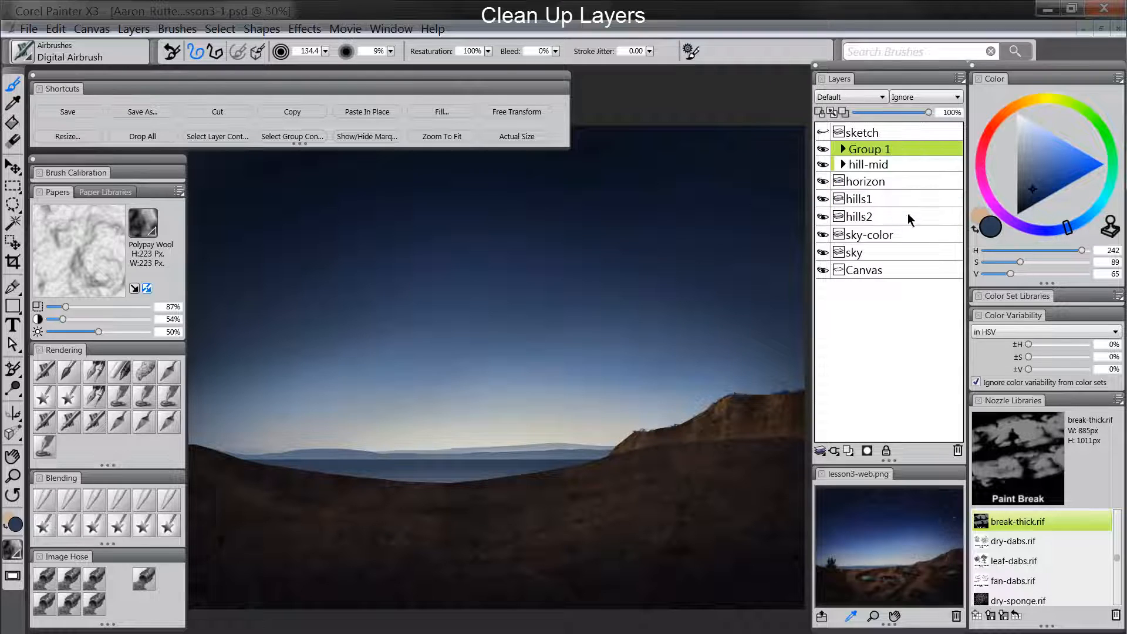
{"action": "double_click", "coordinate": [874, 152]}
{"action": "type", "text": "land-front"}
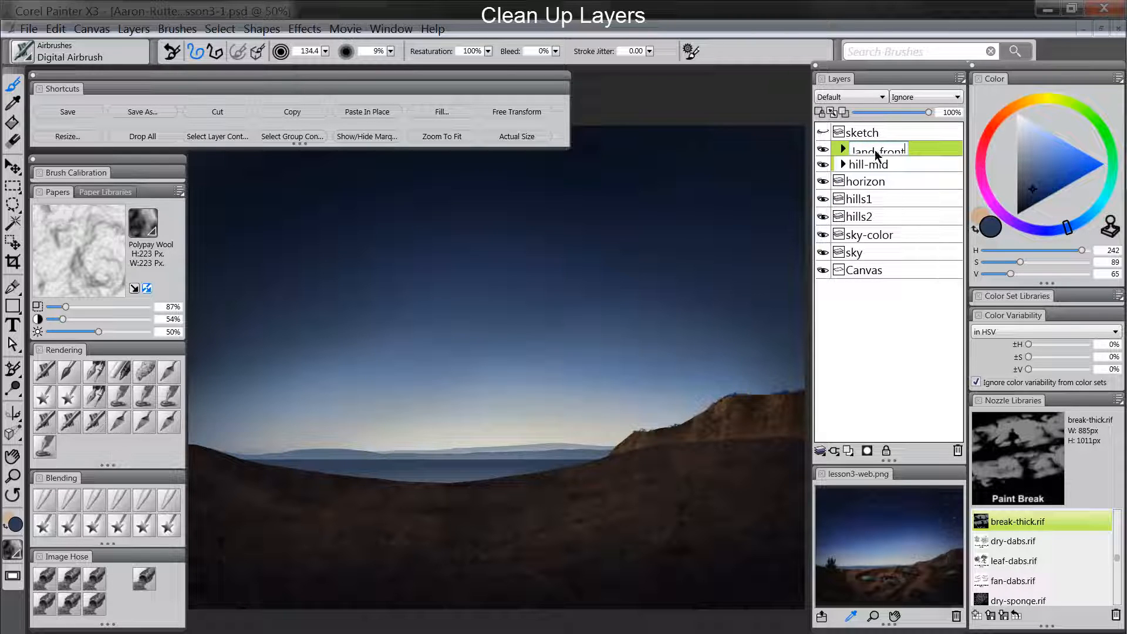
- Group the horizon, hills1 and hills2 layers and name the group "land-back"
{"action": "left_click", "coordinate": [880, 178]}
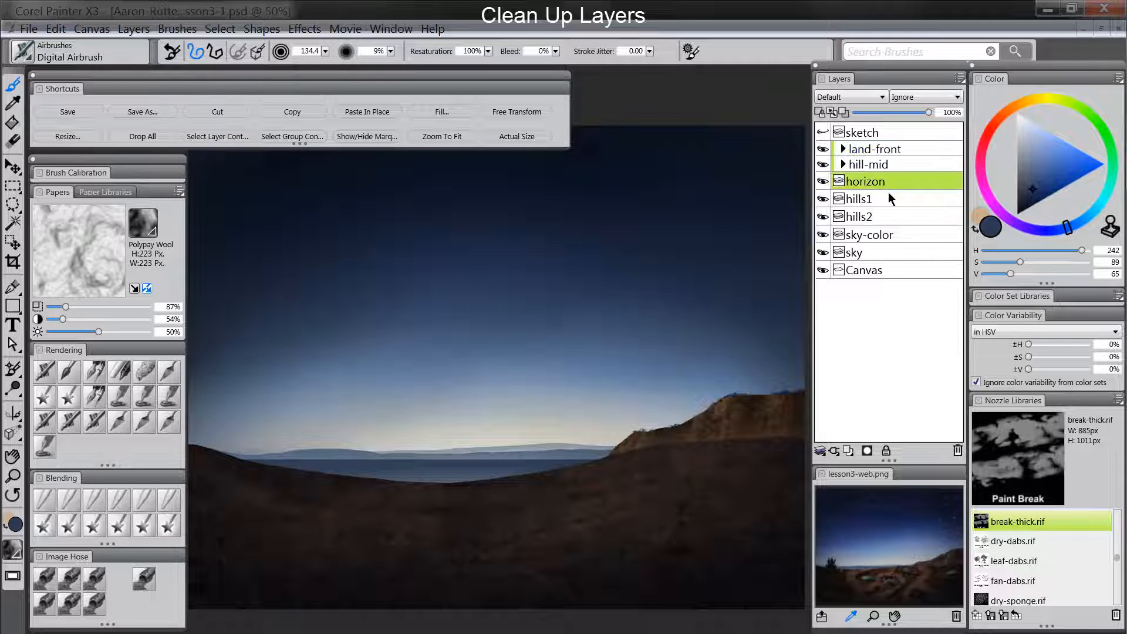
{"action": "left_click", "coordinate": [870, 216], "text": "shift"}
{"action": "key", "text": "ctrl+g"}
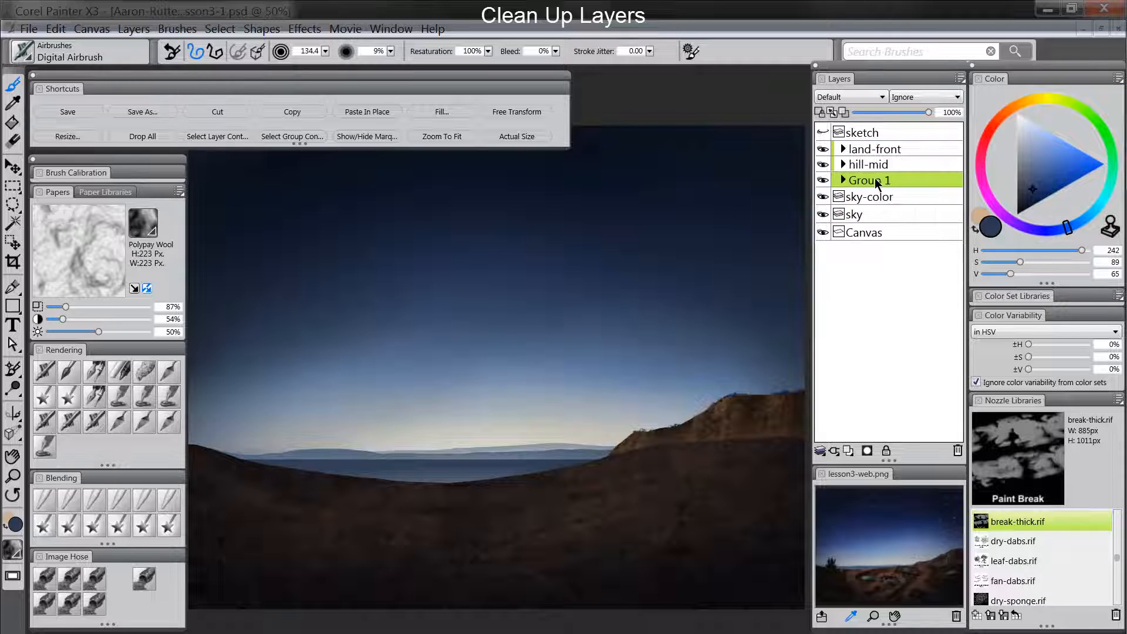
{"action": "type", "text": "land-back"}
{"action": "key", "text": "Return"}
- Group the sky-color and sky layers under the name "sky", and review the layers inside the hill-mid group
{"action": "left_click", "coordinate": [887, 198]}
{"action": "left_click", "coordinate": [878, 215], "text": "shift"}
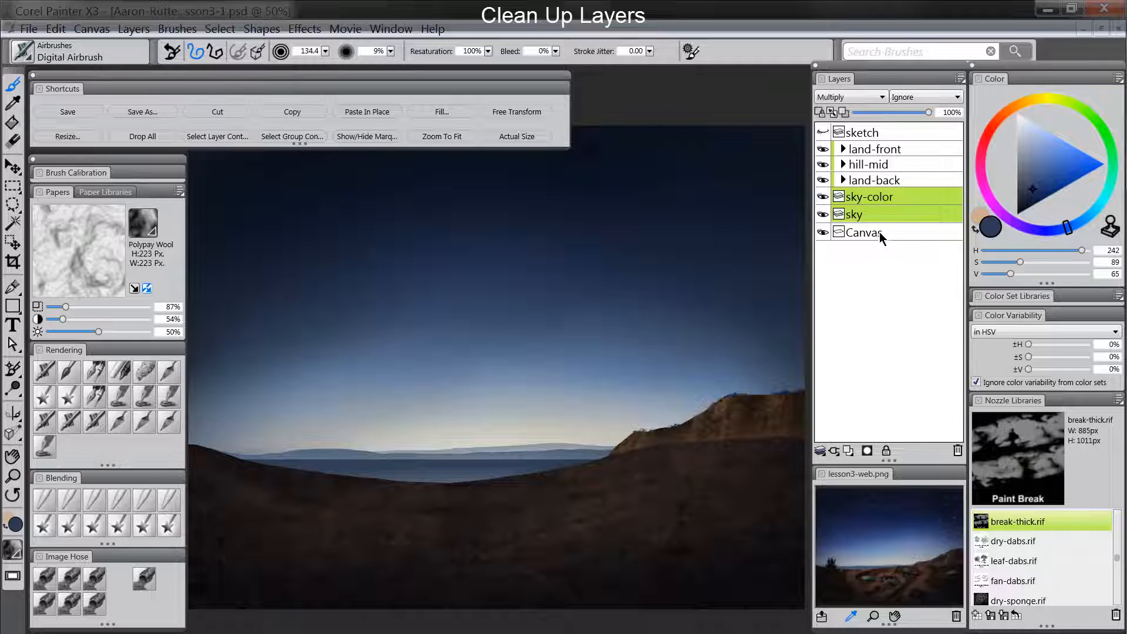
{"action": "key", "text": "ctrl+g"}
{"action": "double_click", "coordinate": [868, 196]}
{"action": "type", "text": "sky"}
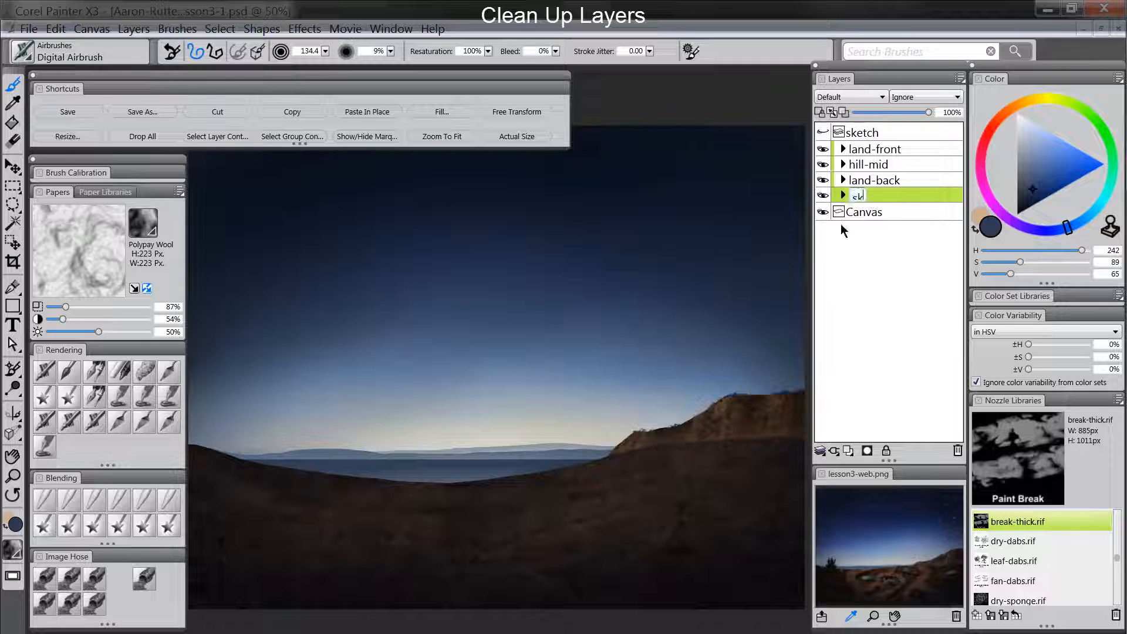
{"action": "key", "text": "Return"}
{"action": "left_click", "coordinate": [843, 163]}
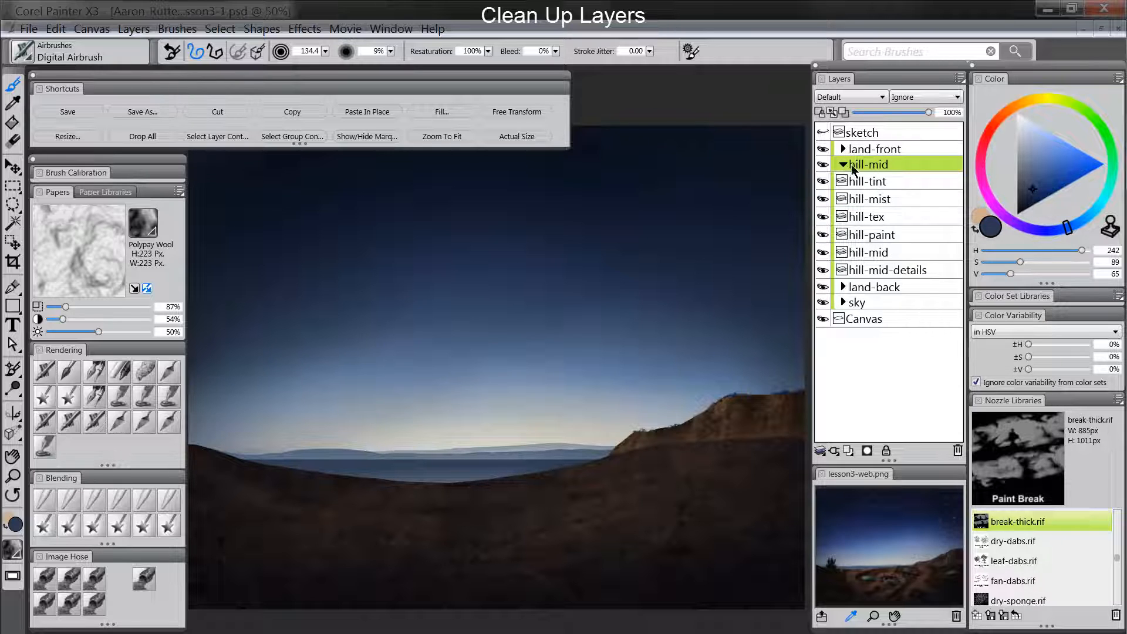
{"action": "left_click", "coordinate": [844, 164]}
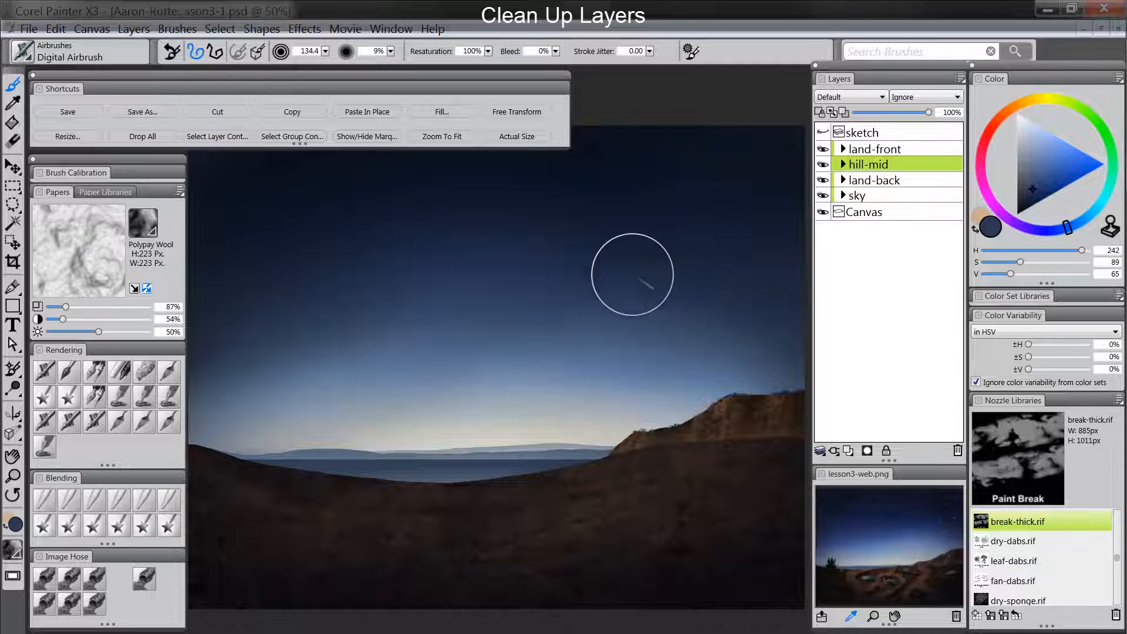
- Save the painting as a new Photoshop file whose name ends in "lesson3-2", continuing despite the active selection
{"action": "left_click", "coordinate": [130, 116]}
{"action": "left_click", "coordinate": [244, 309]}
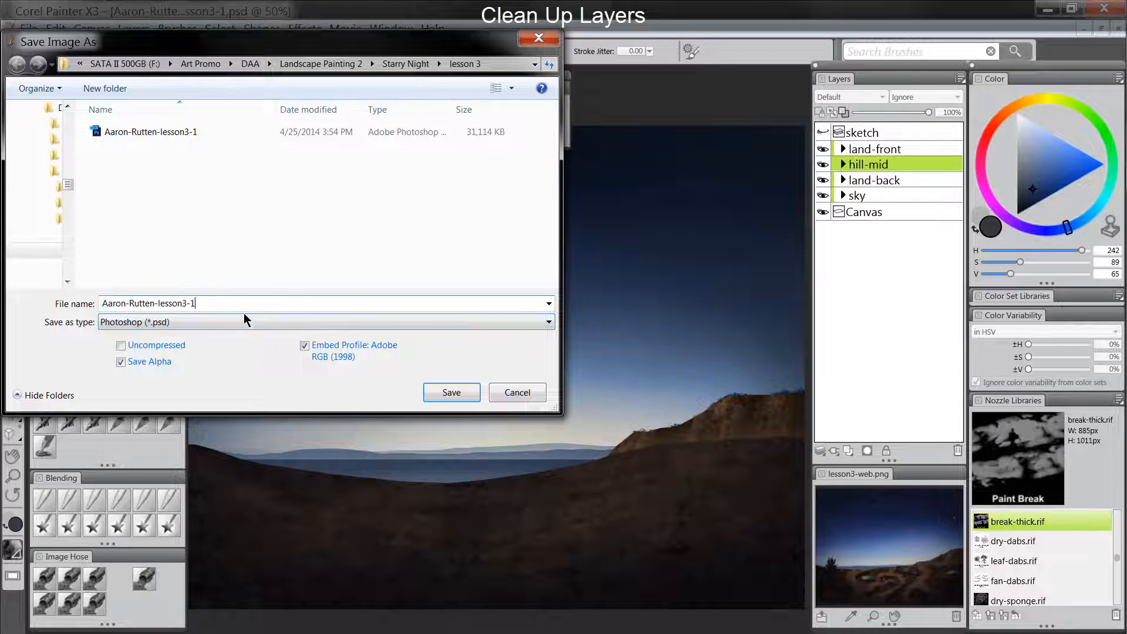
{"action": "key", "text": "Return"}
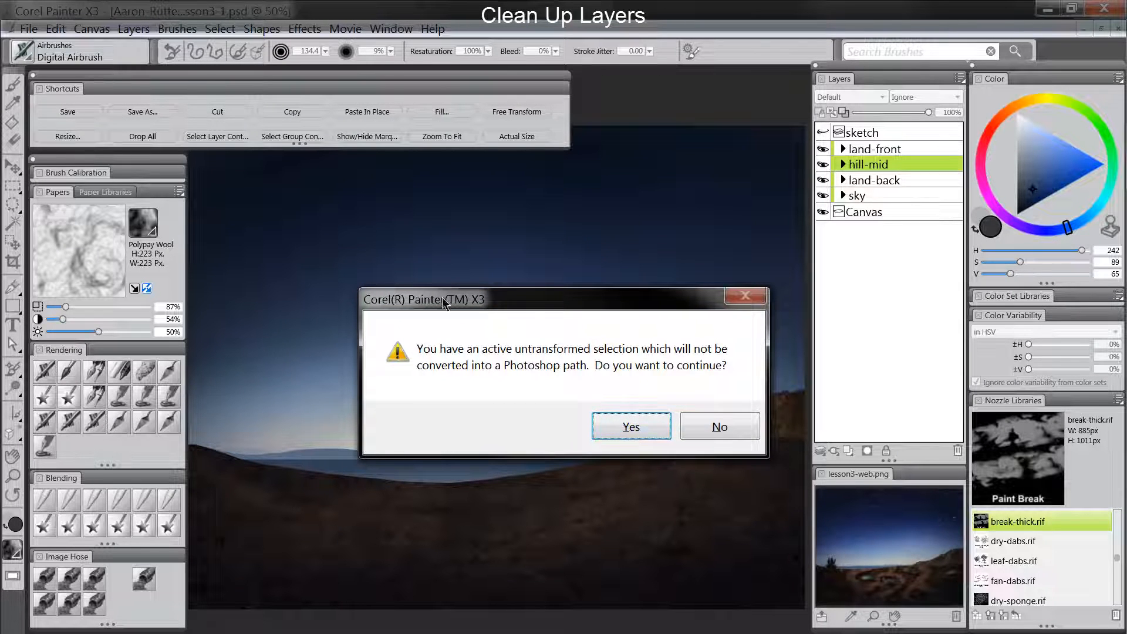
{"action": "left_click", "coordinate": [632, 430]}
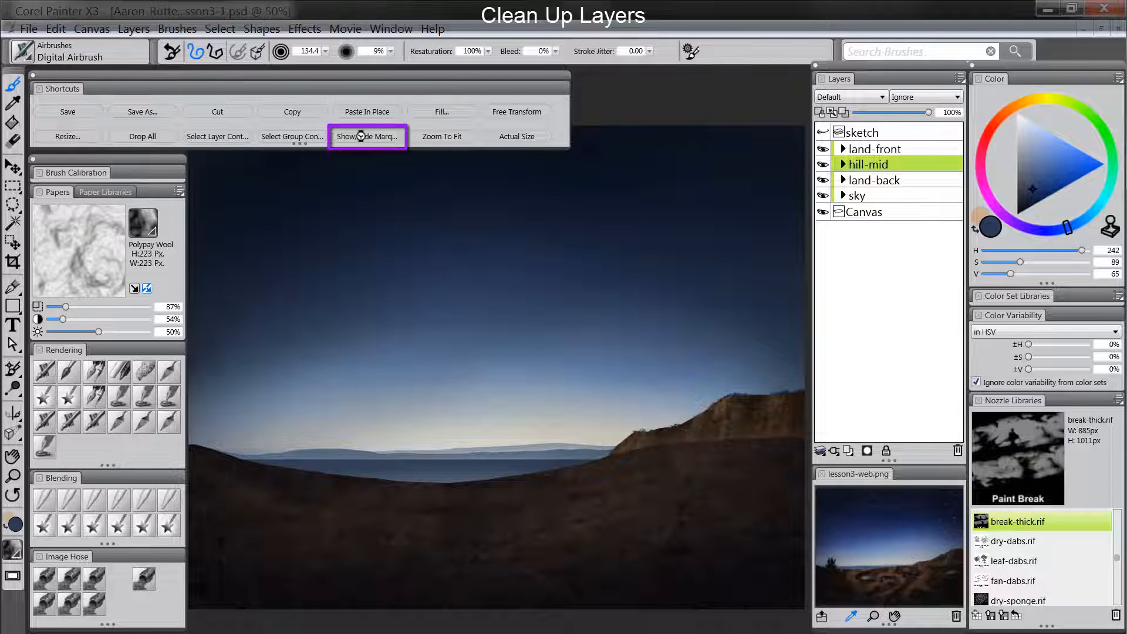
- Show the hidden selection marquee around the hill and deselect it
{"action": "left_click", "coordinate": [360, 136]}
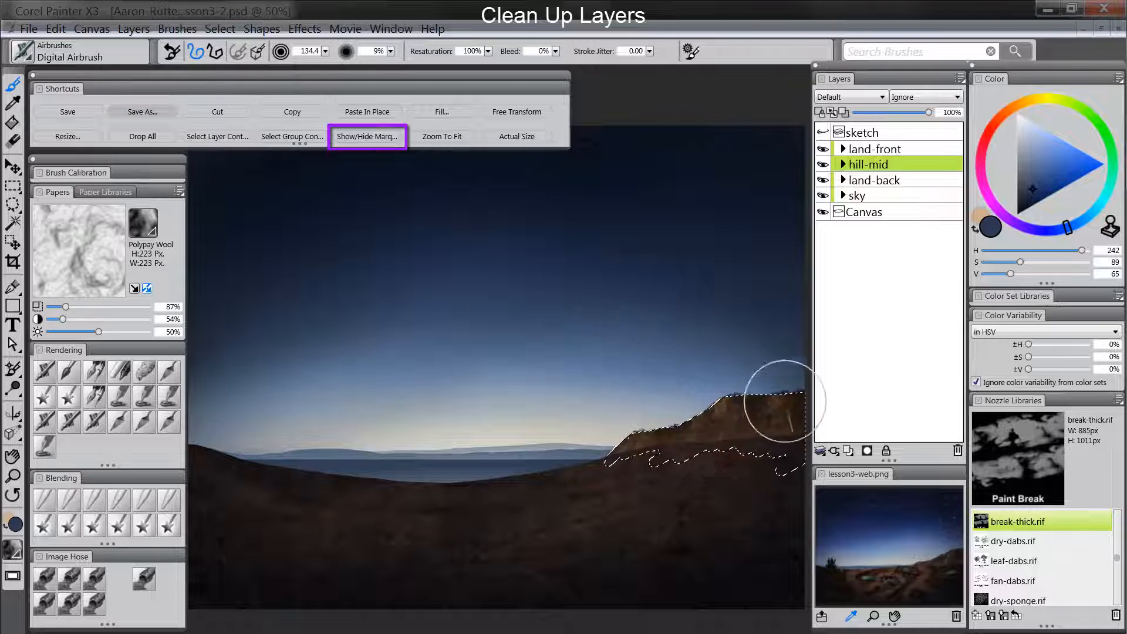
{"action": "key", "text": "ctrl+d"}
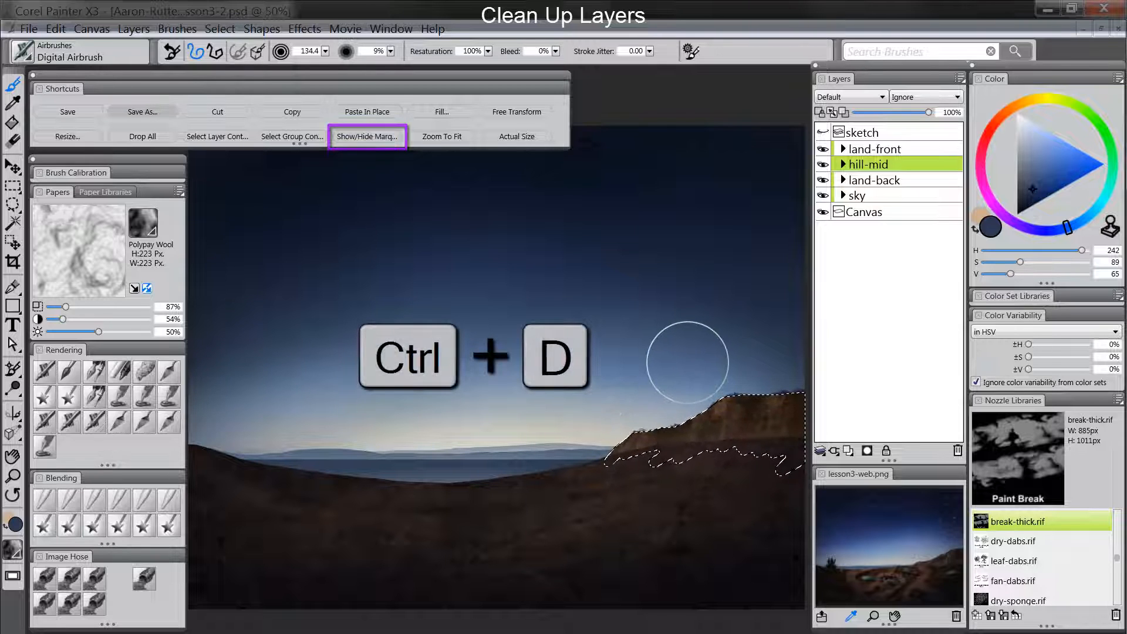
{"action": "key", "text": "ctrl+d"}
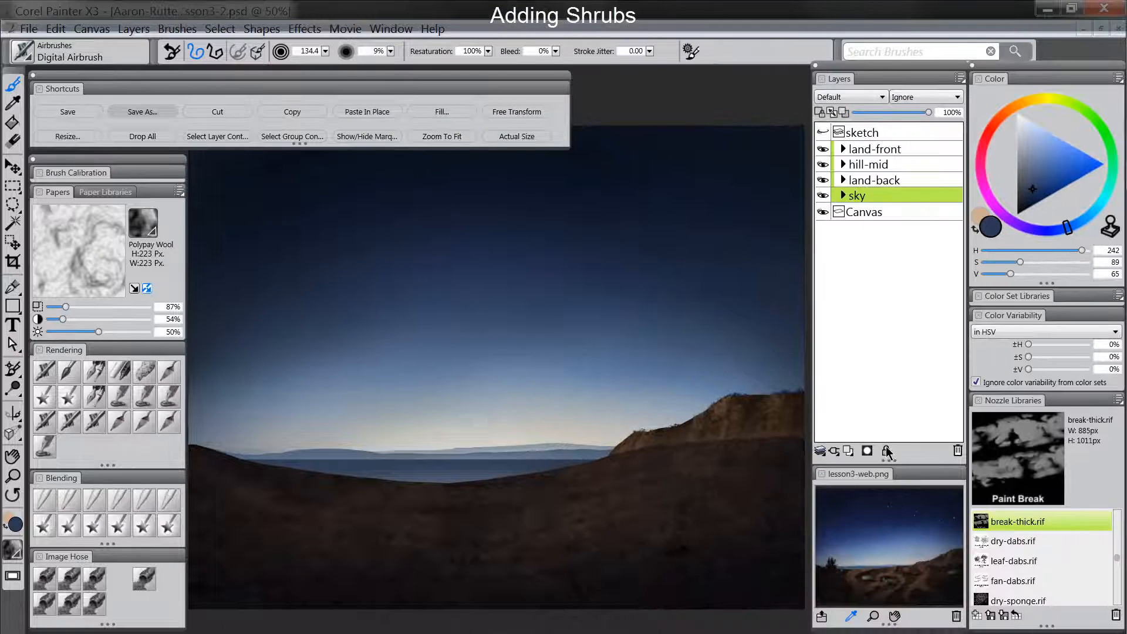
- Add a new layer above the land-front group and name it "shrubs"
{"action": "left_click", "coordinate": [877, 148]}
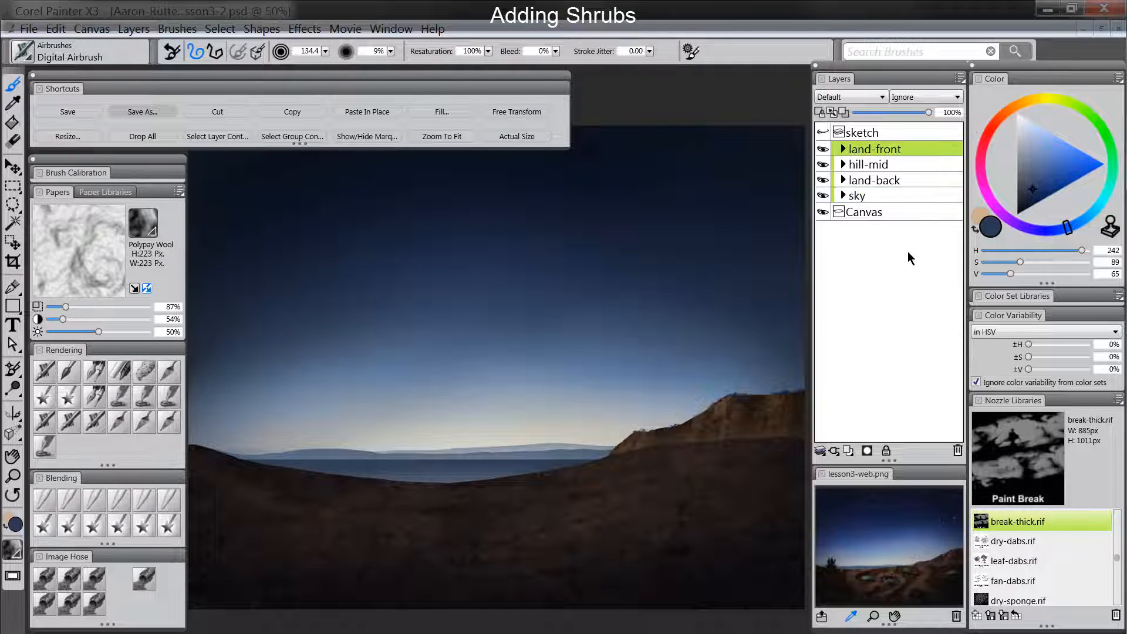
{"action": "left_click", "coordinate": [850, 453]}
{"action": "double_click", "coordinate": [871, 150]}
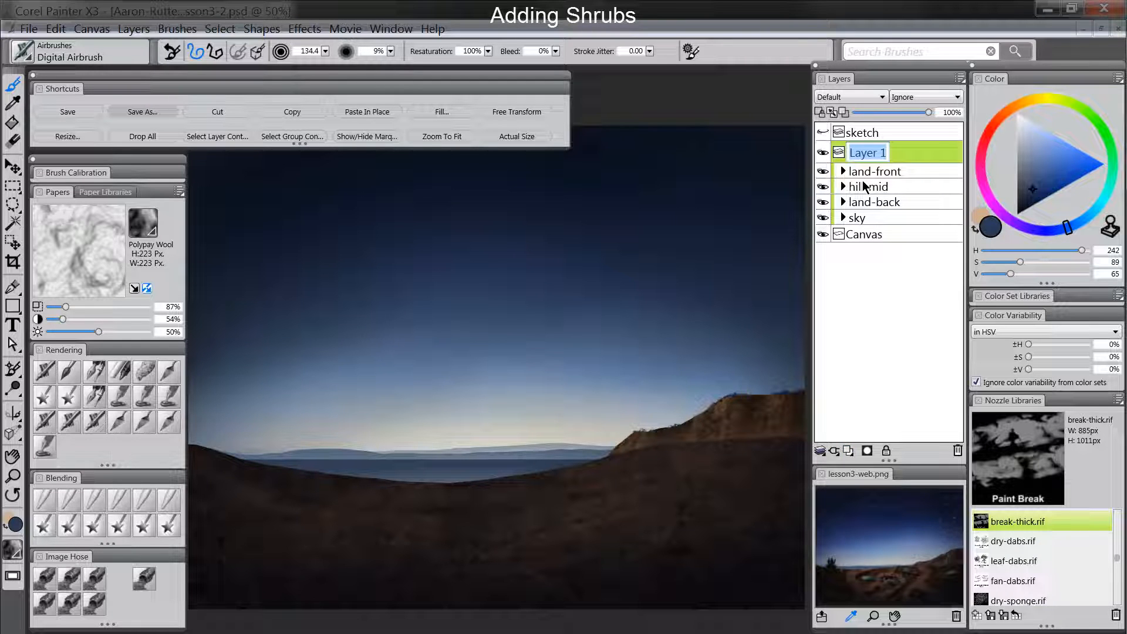
{"action": "type", "text": "shrubs"}
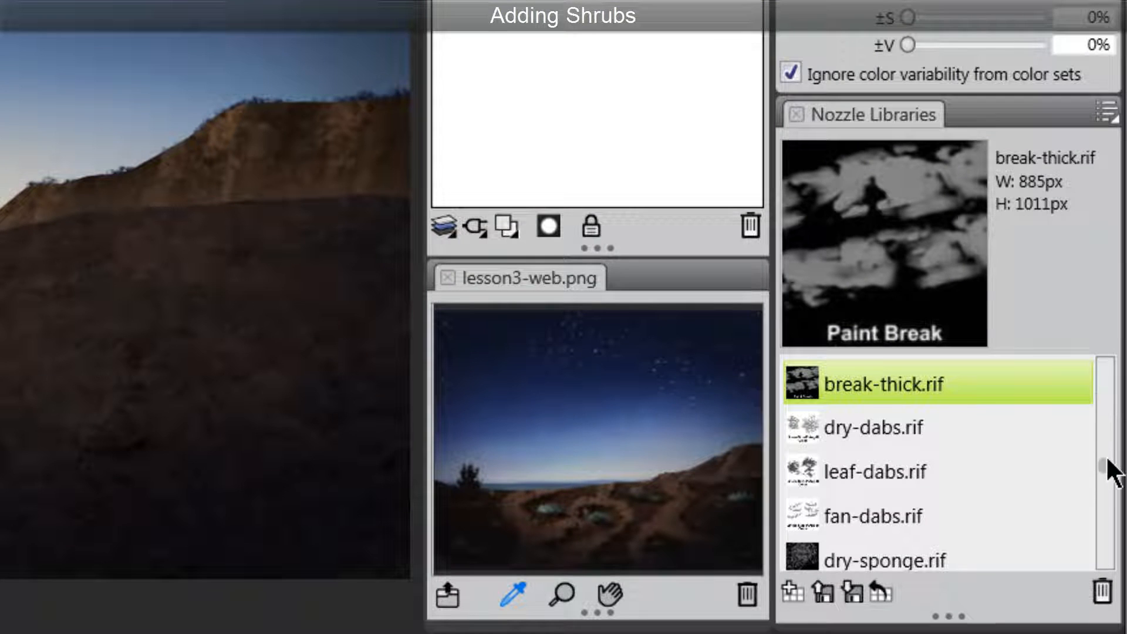
- Choose the shrubs.RIF nozzle and the Linear-Size-P Image Hose brush
{"action": "left_click_drag", "start_coordinate": [1108, 463], "coordinate": [1108, 433]}
{"action": "left_click", "coordinate": [875, 474]}
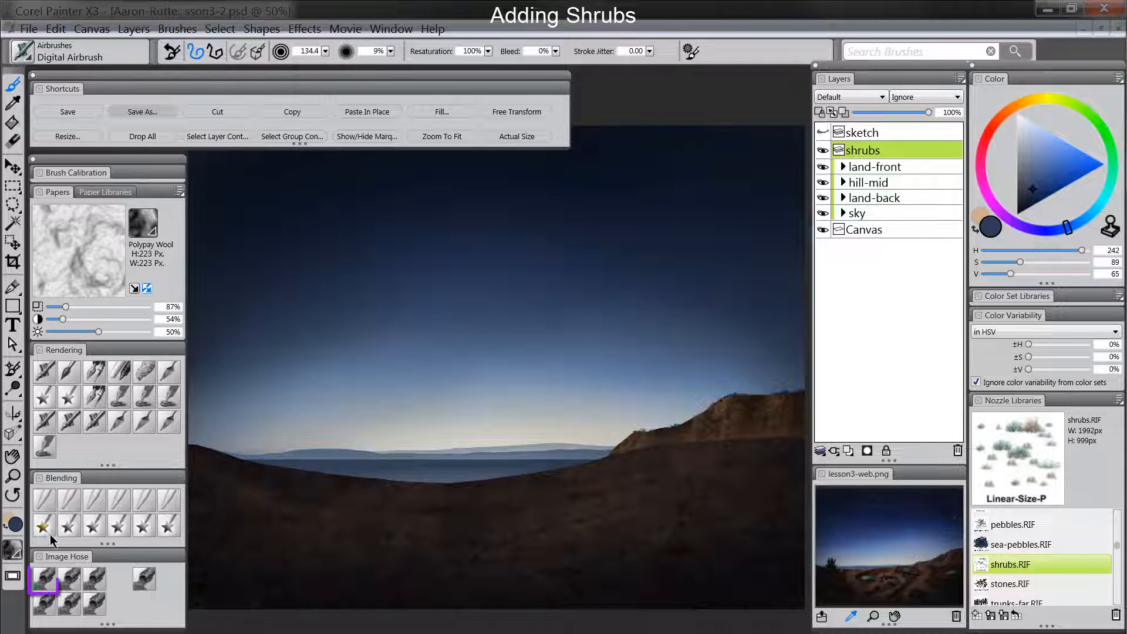
{"action": "left_click", "coordinate": [47, 581]}
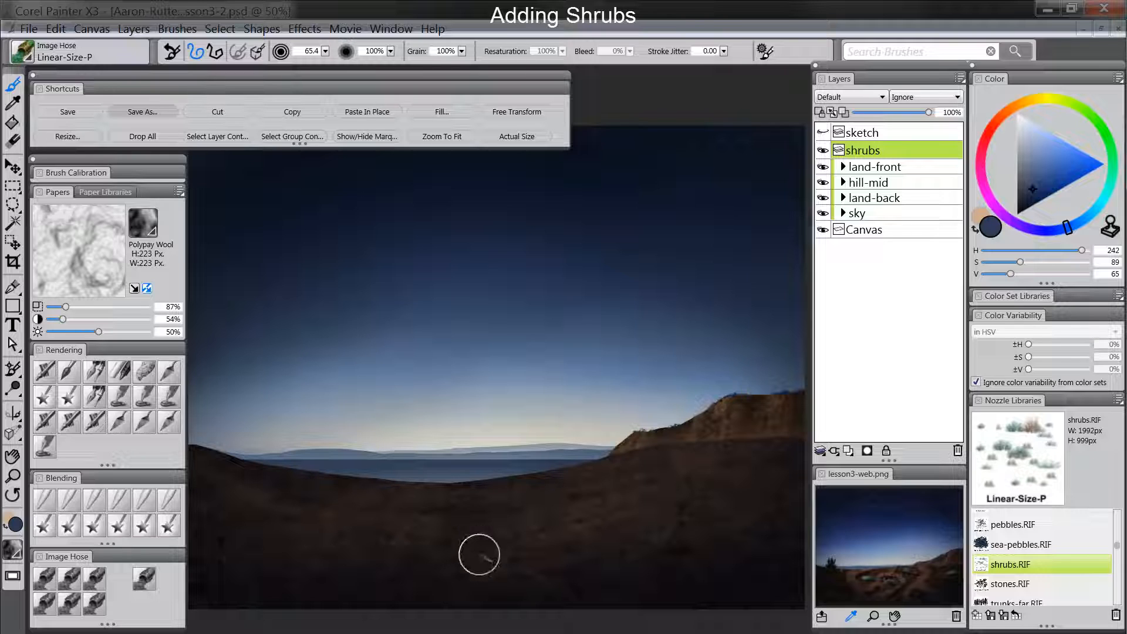
- Scatter shrubs of varying sizes across the dark foreground land with the Image Hose at size 65.4
{"action": "left_click", "coordinate": [320, 507]}
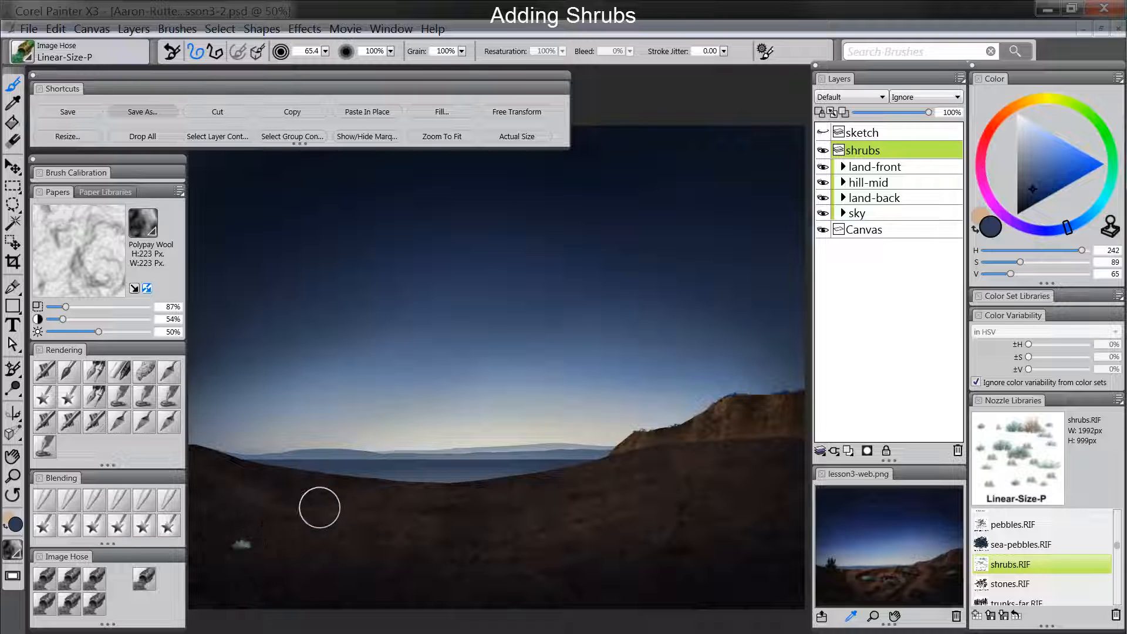
{"action": "left_click", "coordinate": [382, 514]}
{"action": "left_click", "coordinate": [514, 531]}
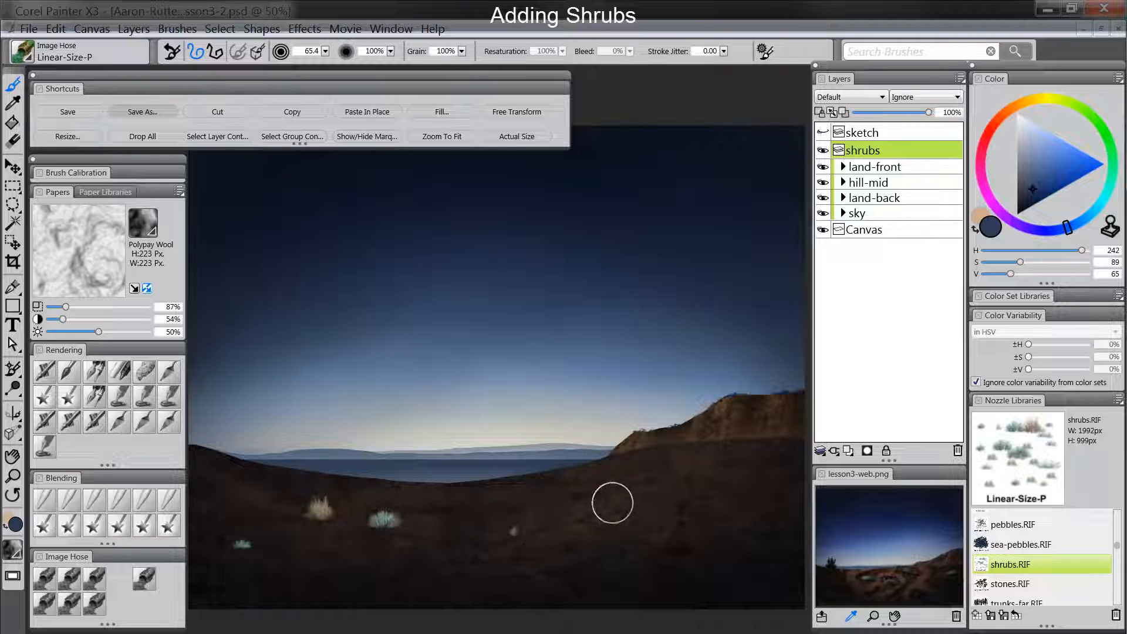
{"action": "left_click", "coordinate": [611, 501]}
{"action": "left_click", "coordinate": [672, 535]}
{"action": "left_click", "coordinate": [745, 498]}
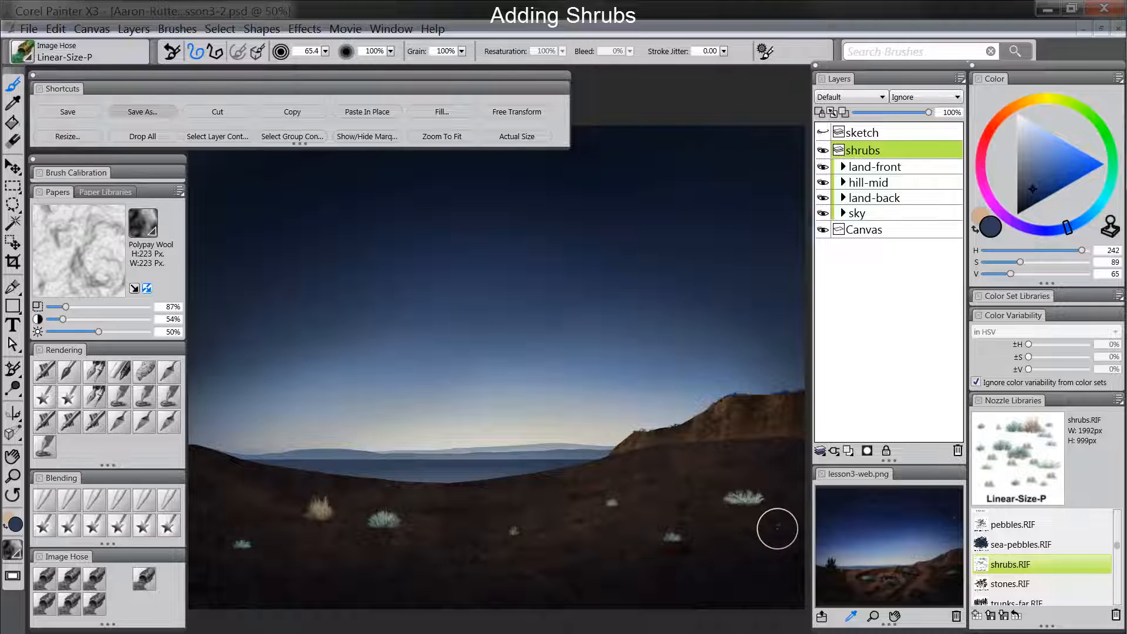
{"action": "left_click", "coordinate": [777, 527]}
{"action": "left_click", "coordinate": [759, 581]}
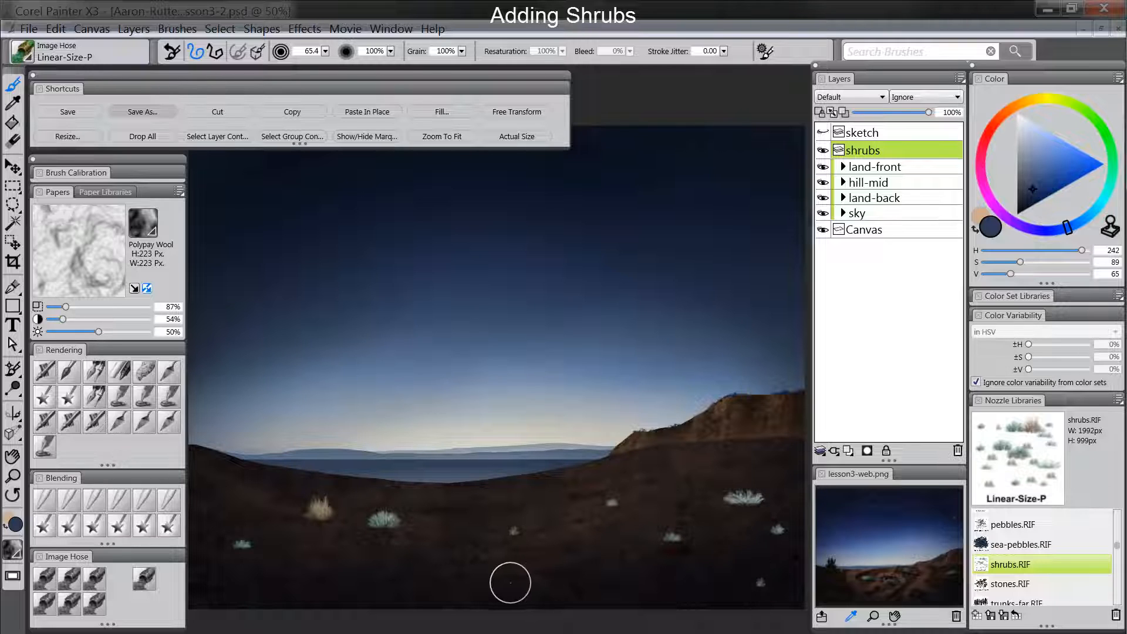
{"action": "left_click", "coordinate": [508, 582]}
{"action": "left_click", "coordinate": [558, 483]}
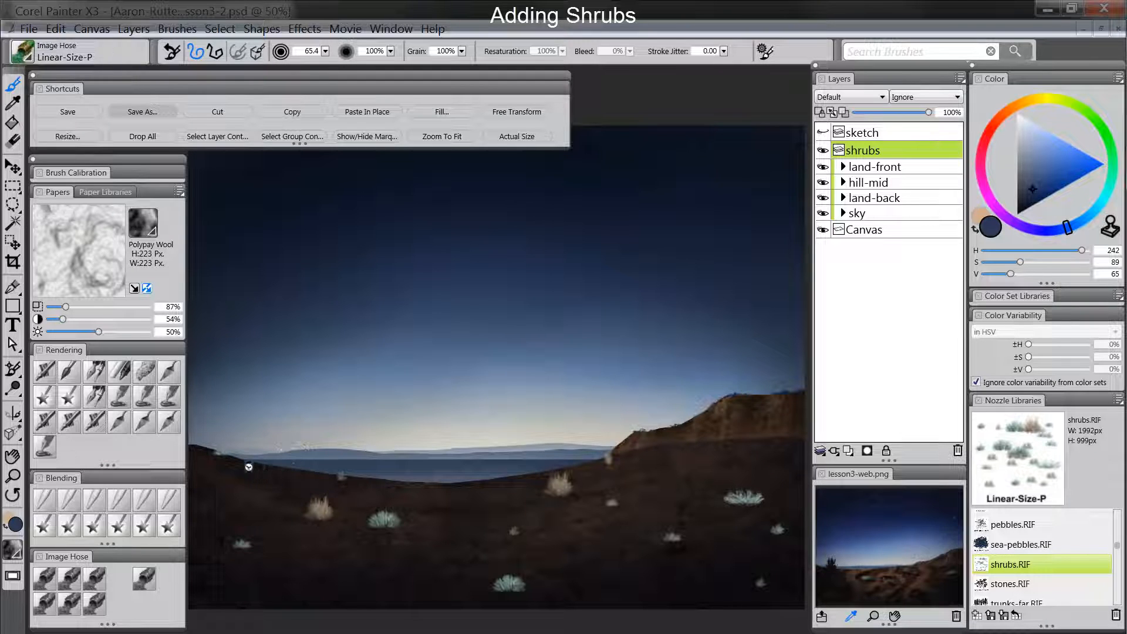
{"action": "left_click", "coordinate": [202, 457]}
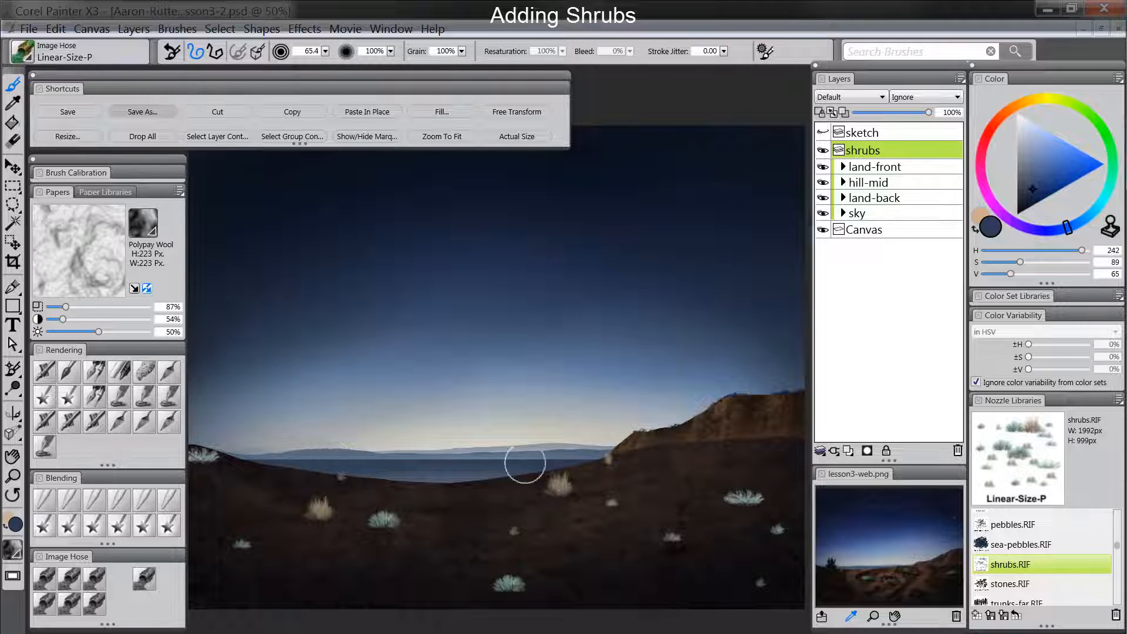
{"action": "left_click", "coordinate": [710, 456]}
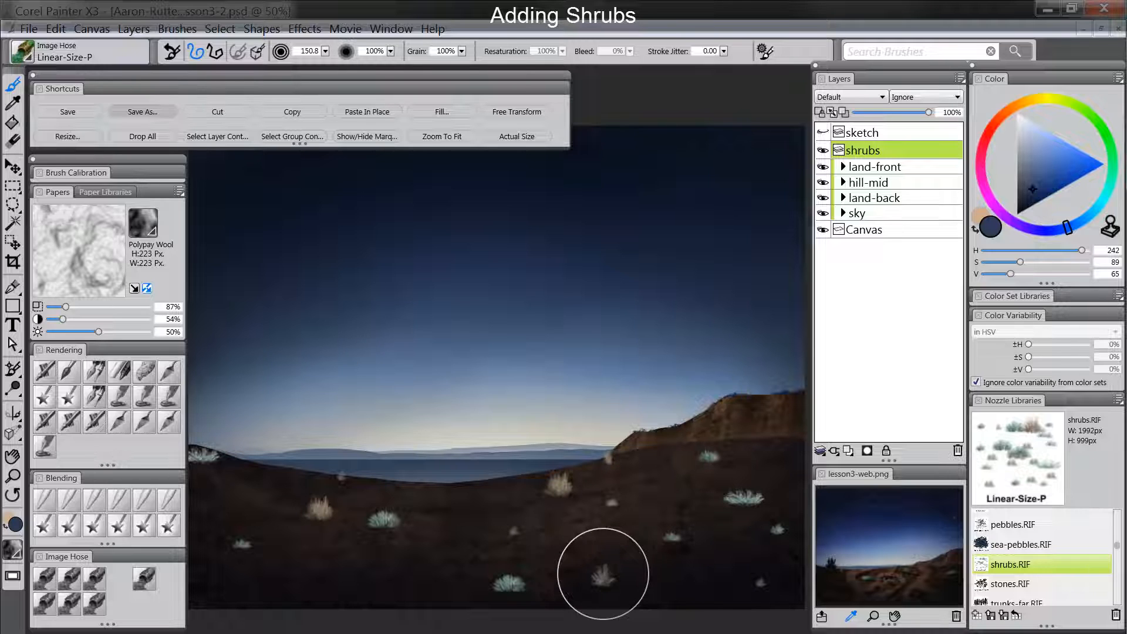
- Add larger shrubs along the lower right of the foreground with the Image Hose at size 150.8
{"action": "left_click", "coordinate": [714, 577]}
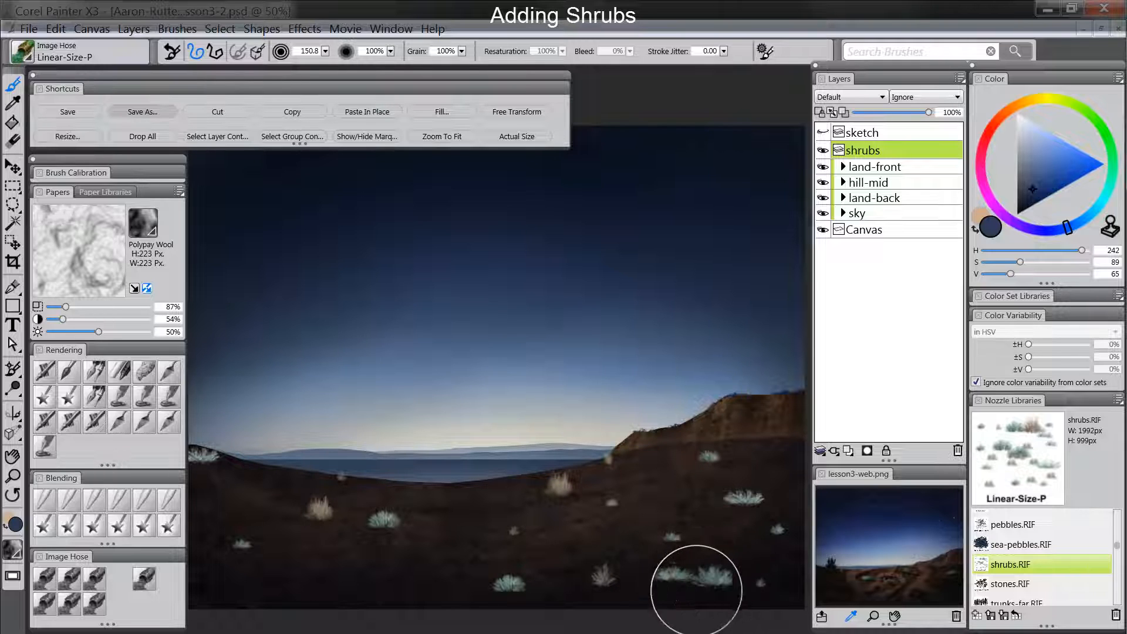
{"action": "left_click", "coordinate": [677, 596]}
{"action": "key", "text": "space"}
{"action": "mouse_move", "coordinate": [473, 543]}
{"action": "left_mouse_down"}
{"action": "mouse_move", "coordinate": [553, 531]}
{"action": "mouse_move", "coordinate": [476, 544]}
{"action": "left_mouse_up"}
{"action": "key", "text": "space"}
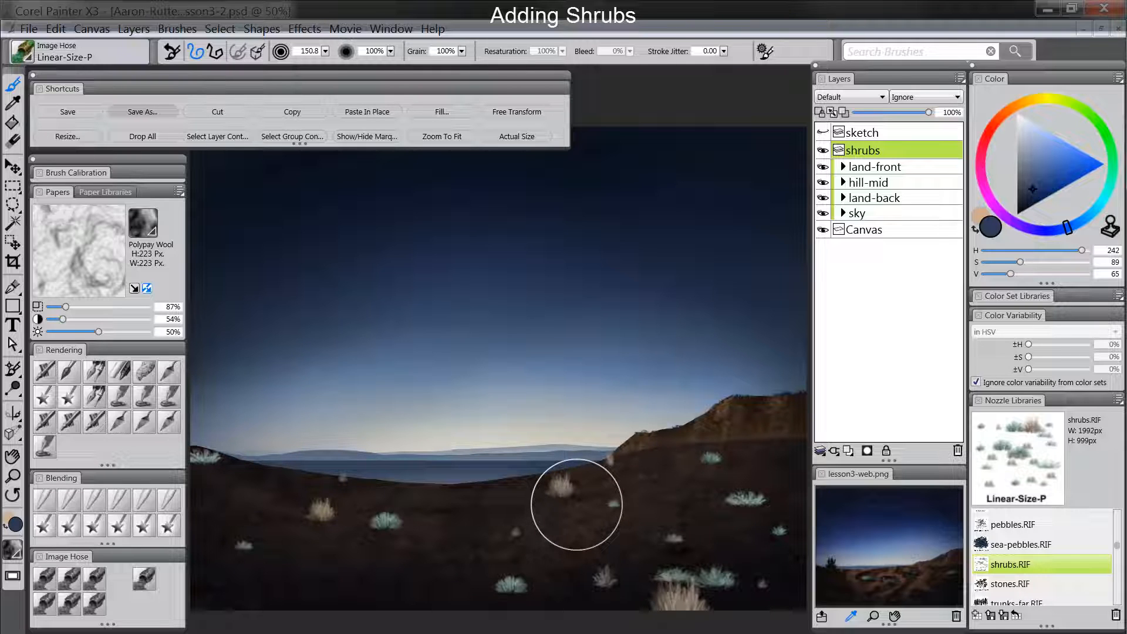
- Adjust the colors of the shrubs layer using Uniform Color, with saturation at -33% and value at -74%
{"action": "left_click", "coordinate": [305, 30]}
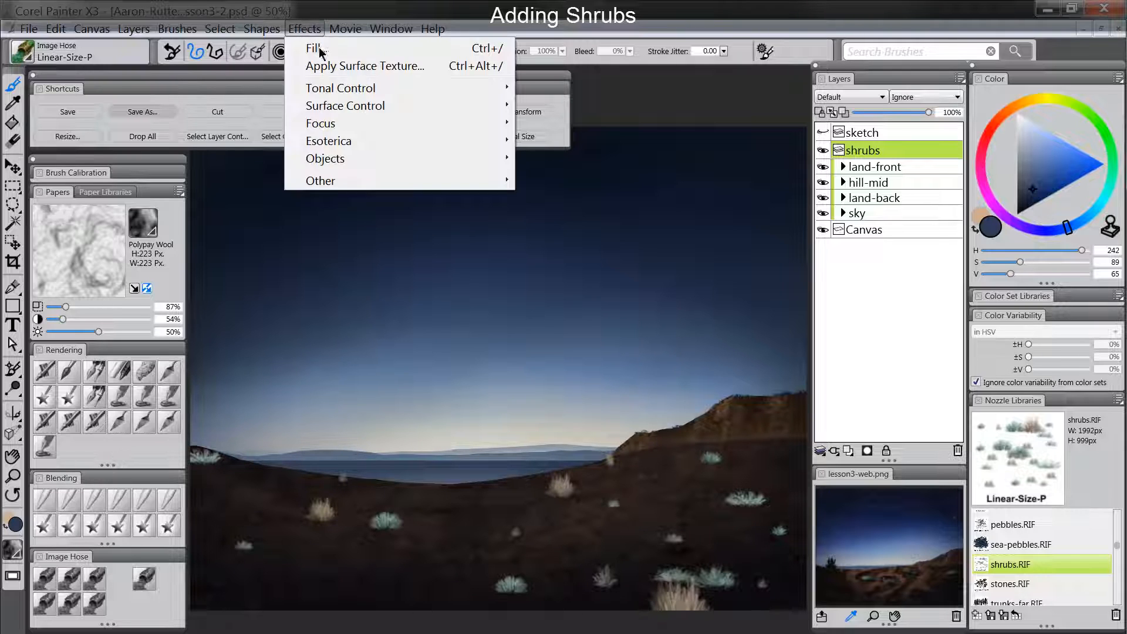
{"action": "mouse_move", "coordinate": [341, 85]}
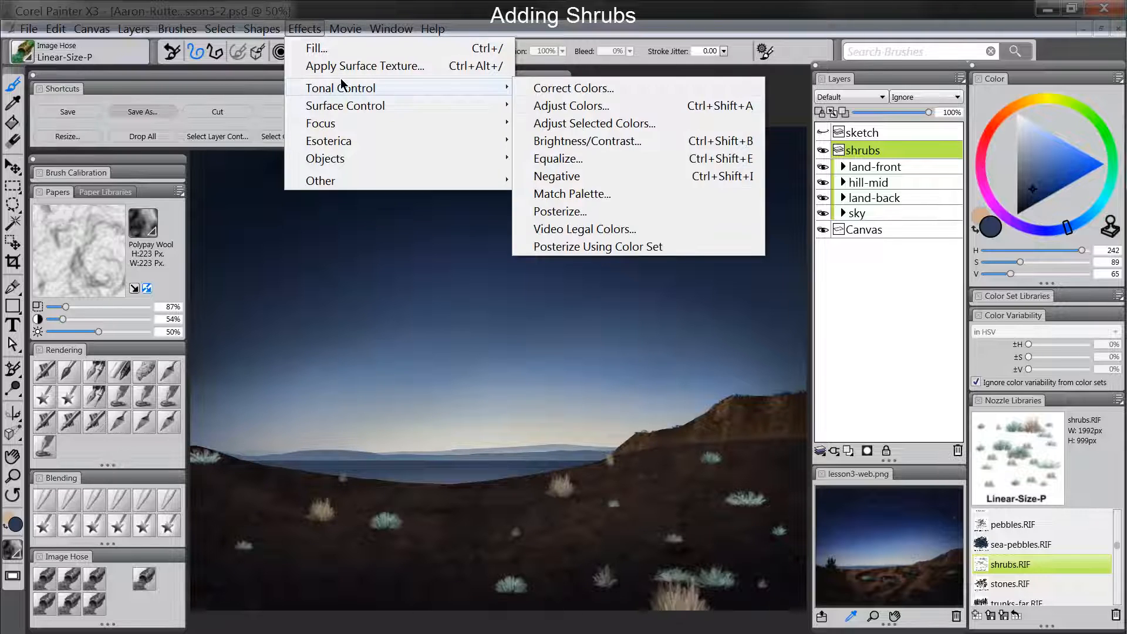
{"action": "left_click", "coordinate": [535, 110]}
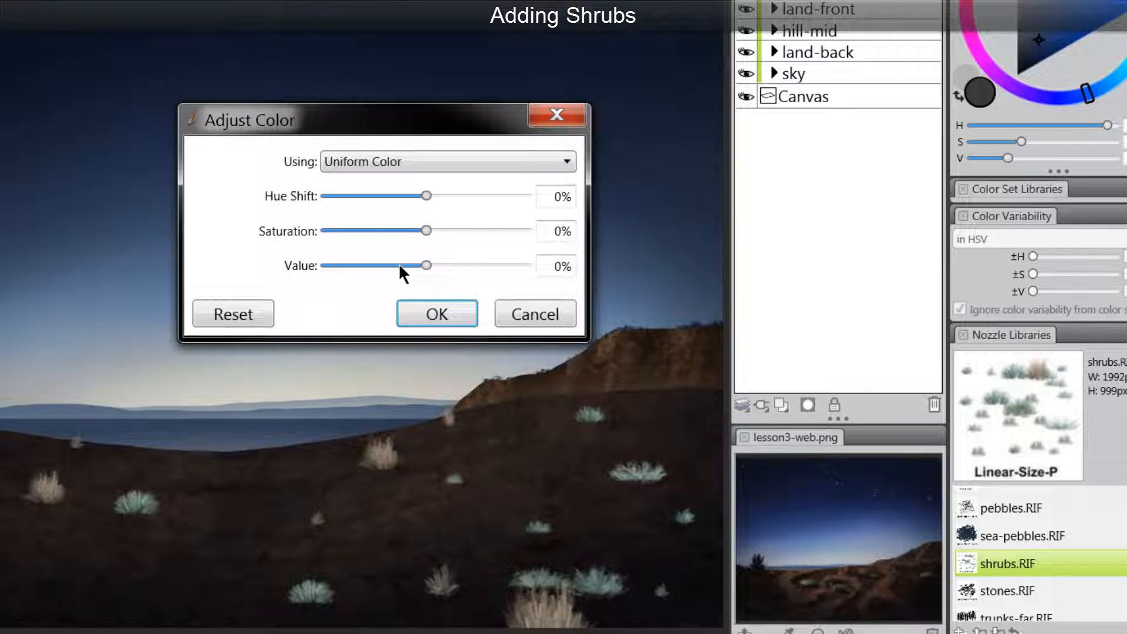
{"action": "left_click_drag", "start_coordinate": [399, 263], "coordinate": [373, 270]}
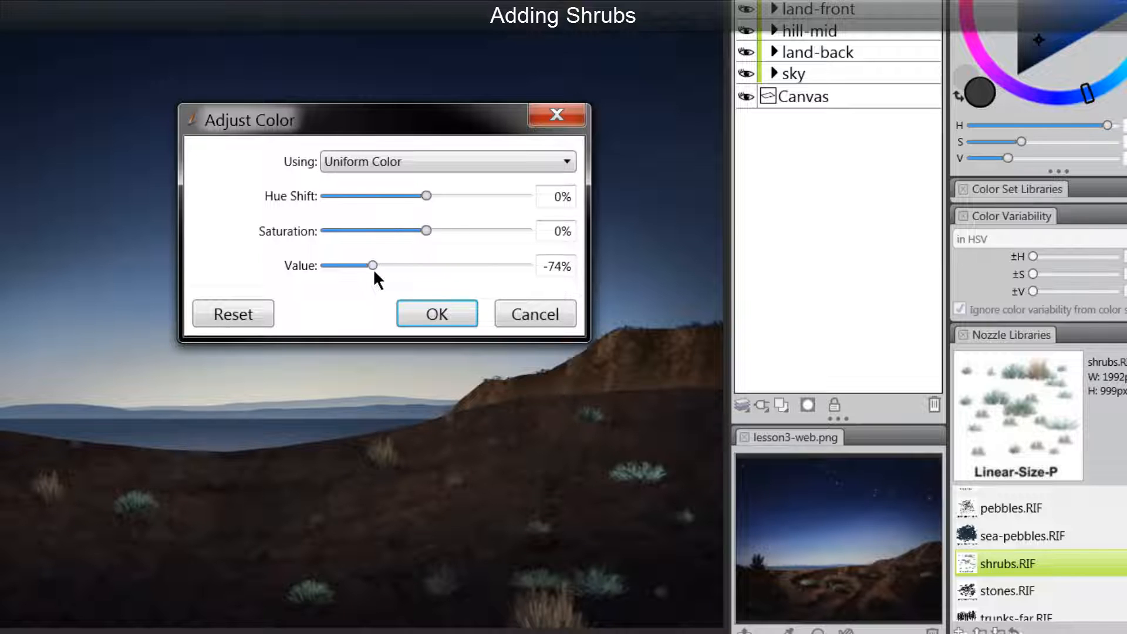
{"action": "left_click", "coordinate": [403, 231]}
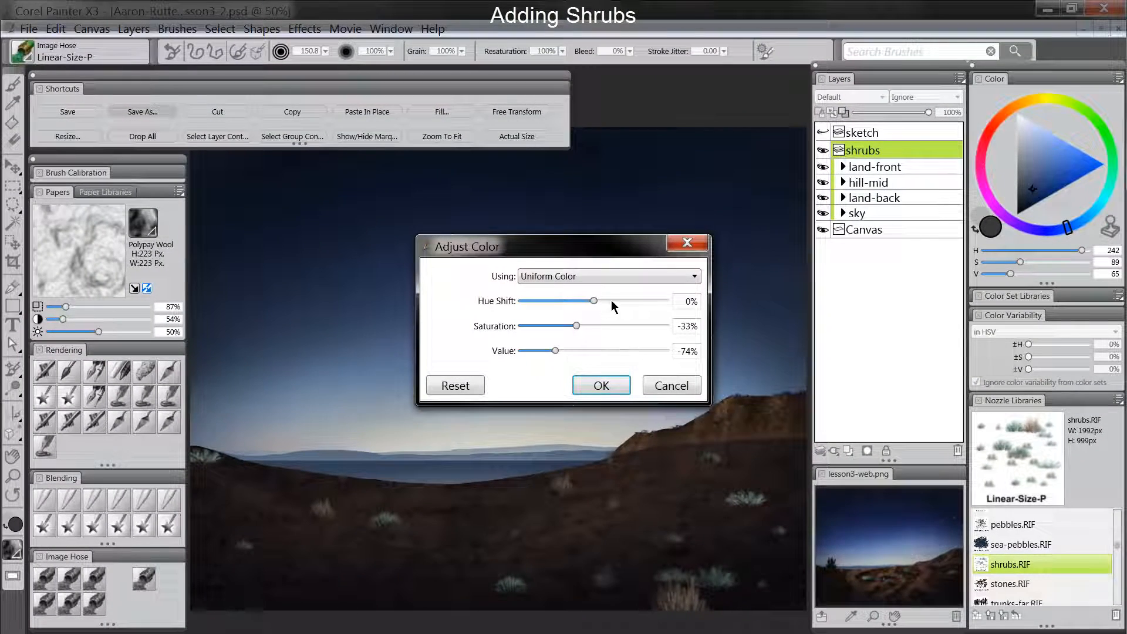
{"action": "left_click", "coordinate": [601, 385]}
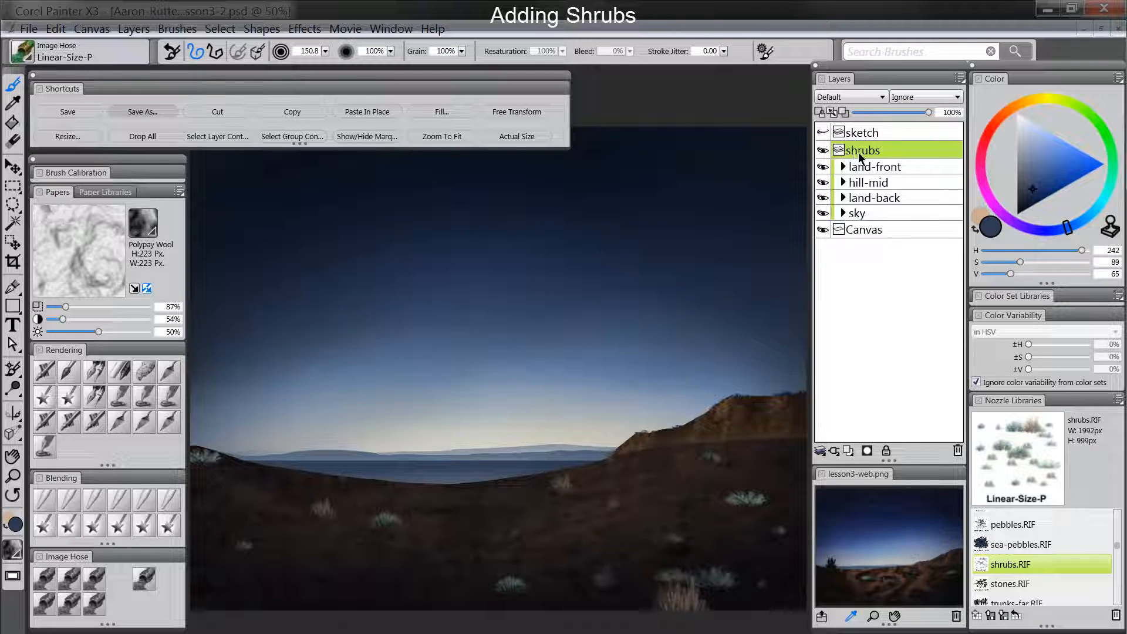
- Select the contents of the shrubs layer and add a Multiply layer named "shrubs-tint" above it
{"action": "left_click", "coordinate": [221, 135]}
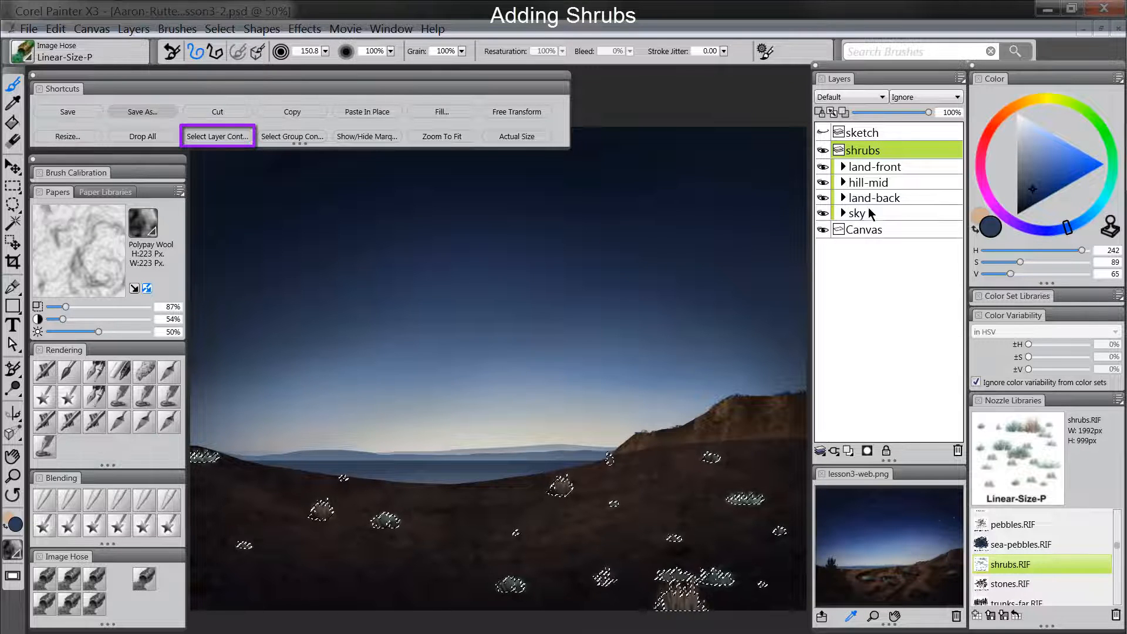
{"action": "key", "text": "ctrl+d"}
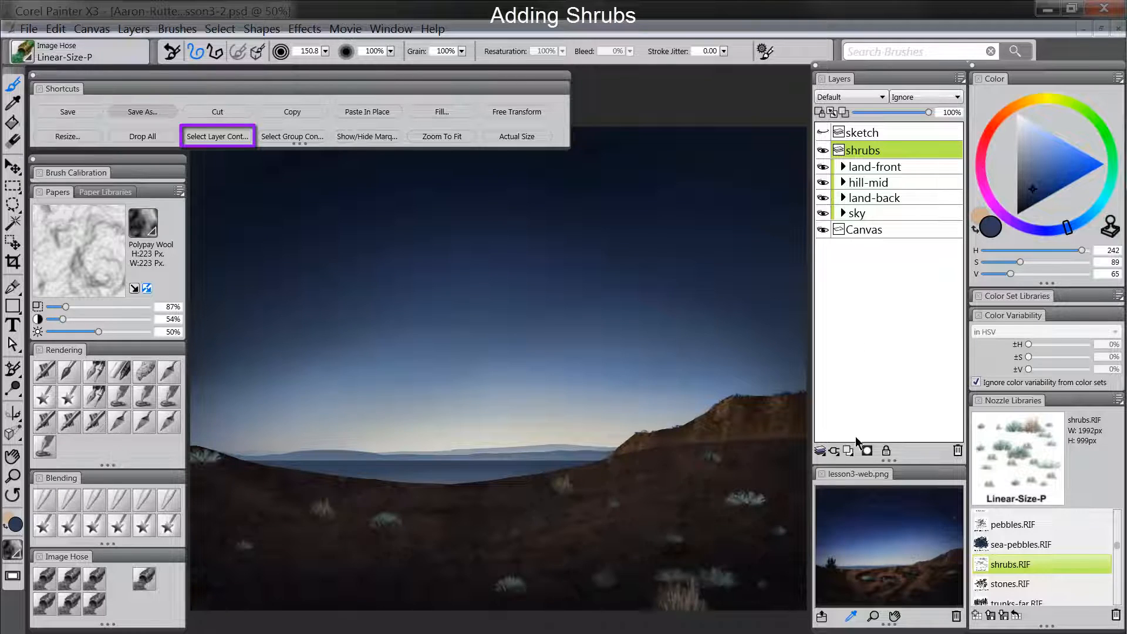
{"action": "left_click", "coordinate": [849, 449]}
{"action": "double_click", "coordinate": [863, 150]}
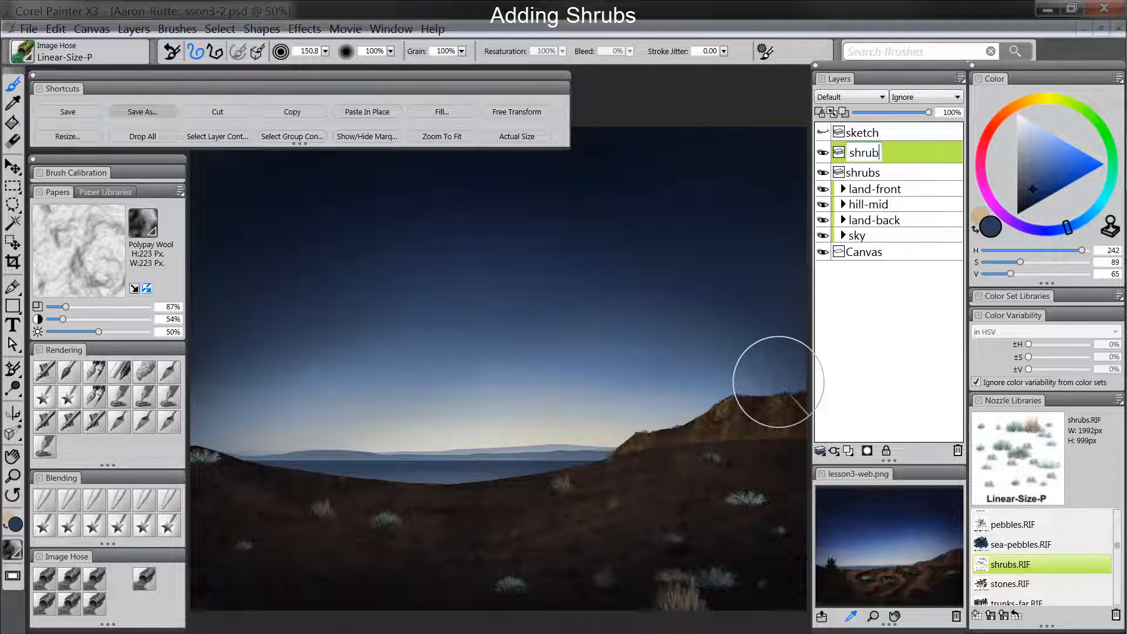
{"action": "key", "text": "Return"}
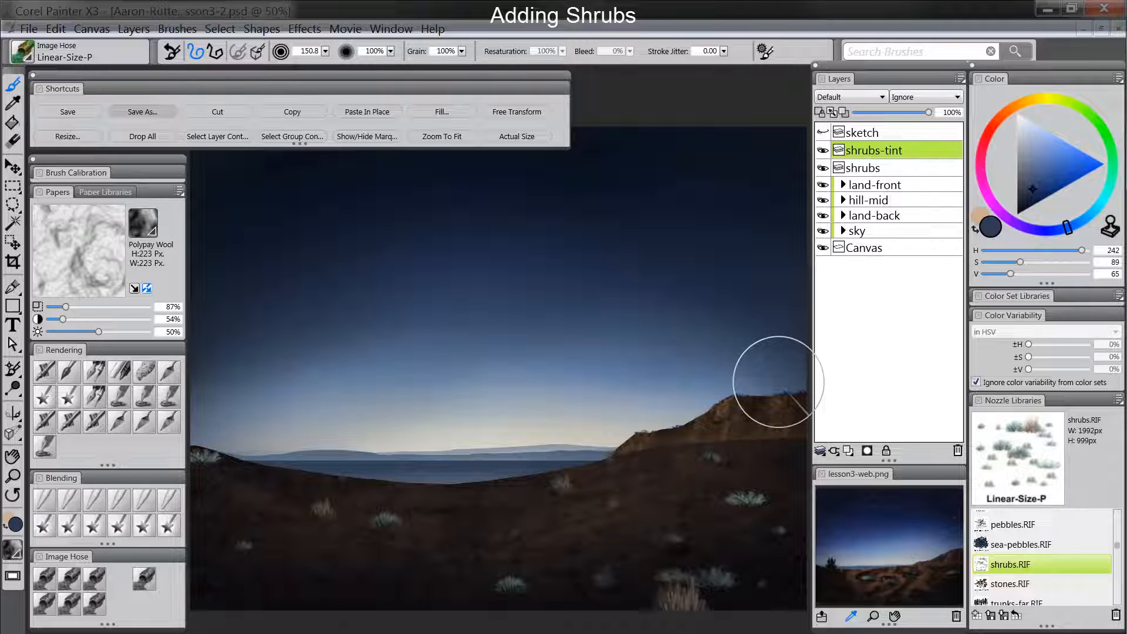
{"action": "left_click", "coordinate": [849, 97]}
{"action": "left_click", "coordinate": [847, 206]}
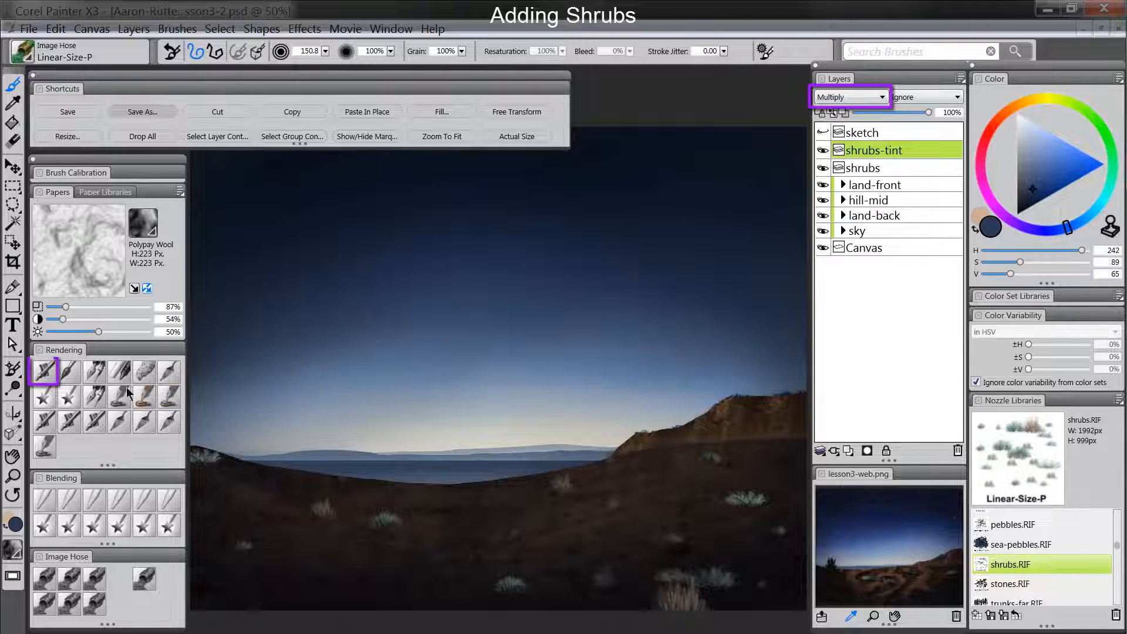
- Darken the selected shrubs across the foreground with the Digital Airbrush in dark blue, and clear the selection
{"action": "left_click", "coordinate": [46, 375]}
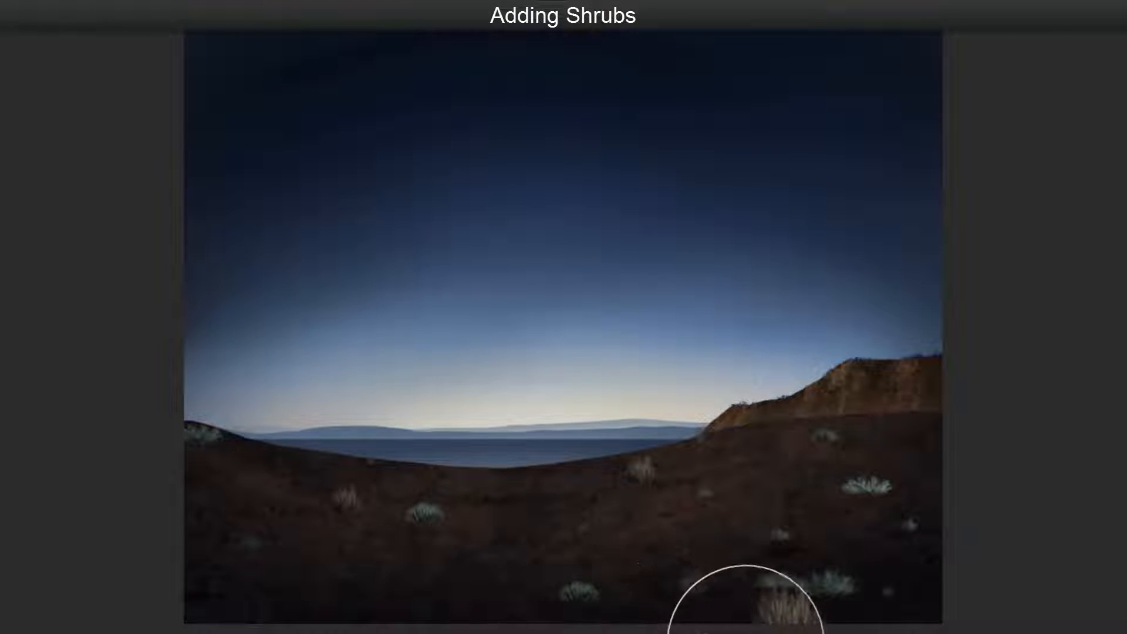
{"action": "mouse_move", "coordinate": [817, 609]}
{"action": "left_mouse_down"}
{"action": "mouse_move", "coordinate": [680, 599]}
{"action": "mouse_move", "coordinate": [835, 580]}
{"action": "mouse_move", "coordinate": [978, 493]}
{"action": "mouse_move", "coordinate": [875, 507]}
{"action": "mouse_move", "coordinate": [863, 486]}
{"action": "mouse_move", "coordinate": [860, 566]}
{"action": "mouse_move", "coordinate": [987, 523]}
{"action": "mouse_move", "coordinate": [950, 534]}
{"action": "mouse_move", "coordinate": [852, 424]}
{"action": "mouse_move", "coordinate": [866, 442]}
{"action": "mouse_move", "coordinate": [773, 459]}
{"action": "mouse_move", "coordinate": [801, 584]}
{"action": "mouse_move", "coordinate": [796, 631]}
{"action": "mouse_move", "coordinate": [598, 622]}
{"action": "left_mouse_up"}
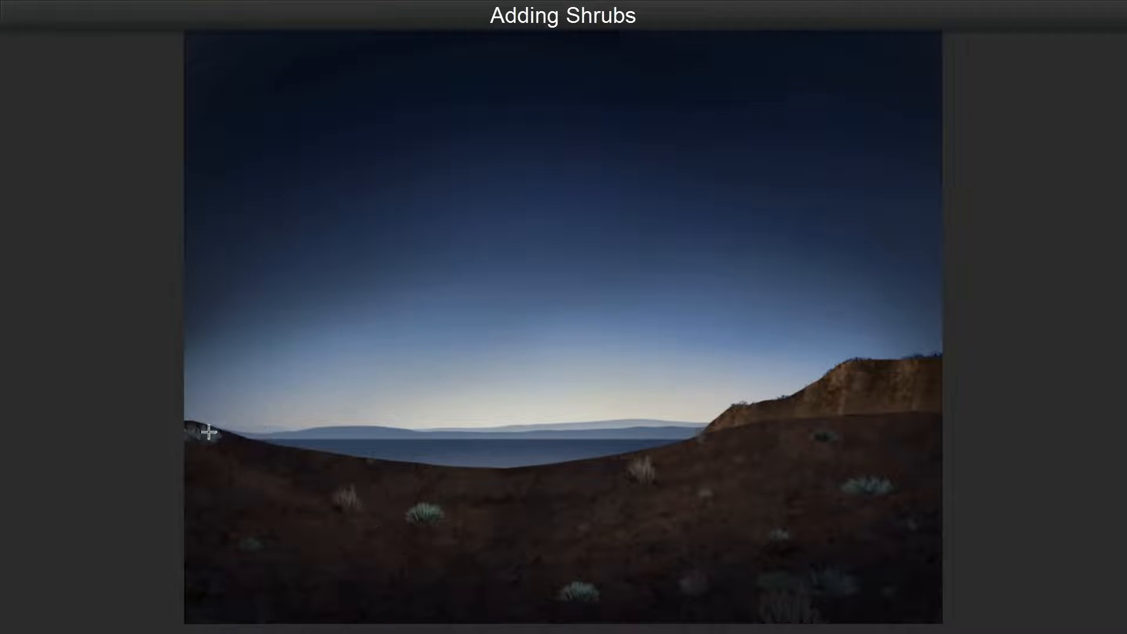
{"action": "mouse_move", "coordinate": [206, 450]}
{"action": "left_mouse_down"}
{"action": "mouse_move", "coordinate": [184, 483]}
{"action": "mouse_move", "coordinate": [297, 514]}
{"action": "mouse_move", "coordinate": [264, 534]}
{"action": "mouse_move", "coordinate": [253, 571]}
{"action": "mouse_move", "coordinate": [353, 490]}
{"action": "mouse_move", "coordinate": [360, 513]}
{"action": "mouse_move", "coordinate": [368, 500]}
{"action": "mouse_move", "coordinate": [453, 488]}
{"action": "mouse_move", "coordinate": [441, 521]}
{"action": "mouse_move", "coordinate": [442, 500]}
{"action": "mouse_move", "coordinate": [582, 514]}
{"action": "mouse_move", "coordinate": [591, 603]}
{"action": "mouse_move", "coordinate": [599, 547]}
{"action": "mouse_move", "coordinate": [657, 495]}
{"action": "mouse_move", "coordinate": [661, 466]}
{"action": "mouse_move", "coordinate": [692, 449]}
{"action": "mouse_move", "coordinate": [753, 540]}
{"action": "mouse_move", "coordinate": [708, 583]}
{"action": "mouse_move", "coordinate": [713, 594]}
{"action": "mouse_move", "coordinate": [721, 431]}
{"action": "mouse_move", "coordinate": [721, 442]}
{"action": "mouse_move", "coordinate": [871, 427]}
{"action": "mouse_move", "coordinate": [841, 434]}
{"action": "mouse_move", "coordinate": [796, 538]}
{"action": "left_mouse_up"}
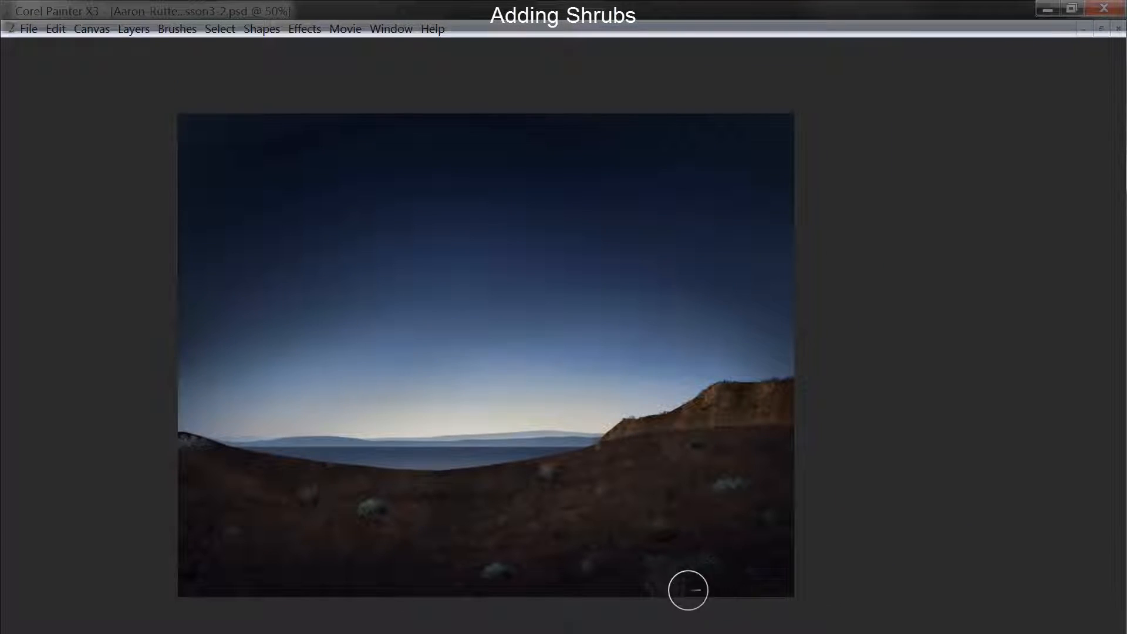
{"action": "key", "text": "Tab"}
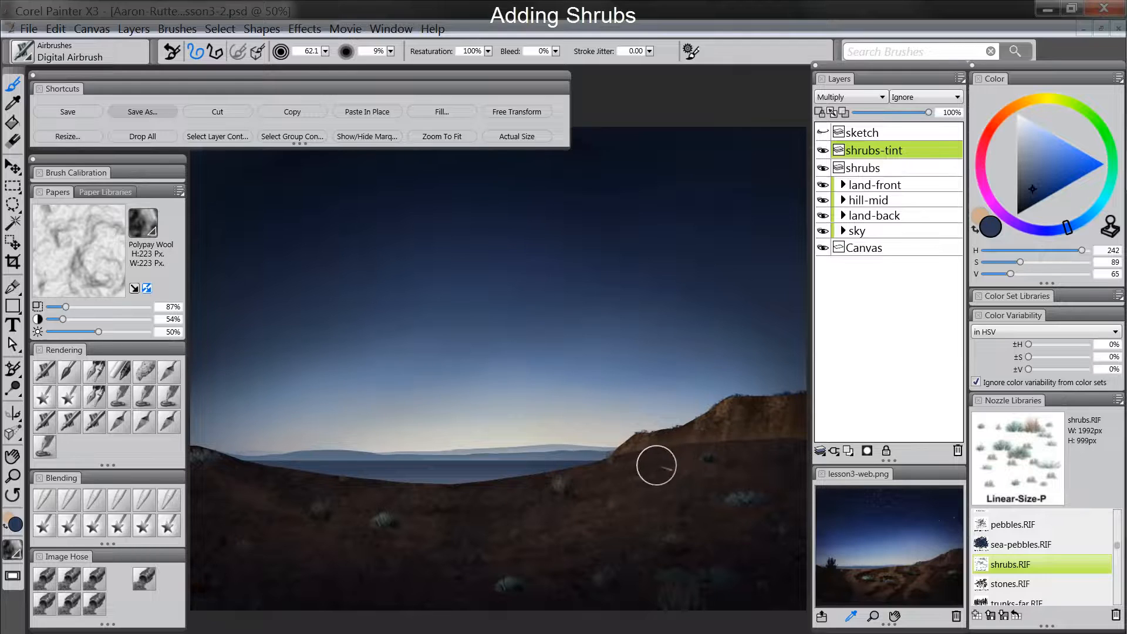
{"action": "key", "text": "ctrl+d"}
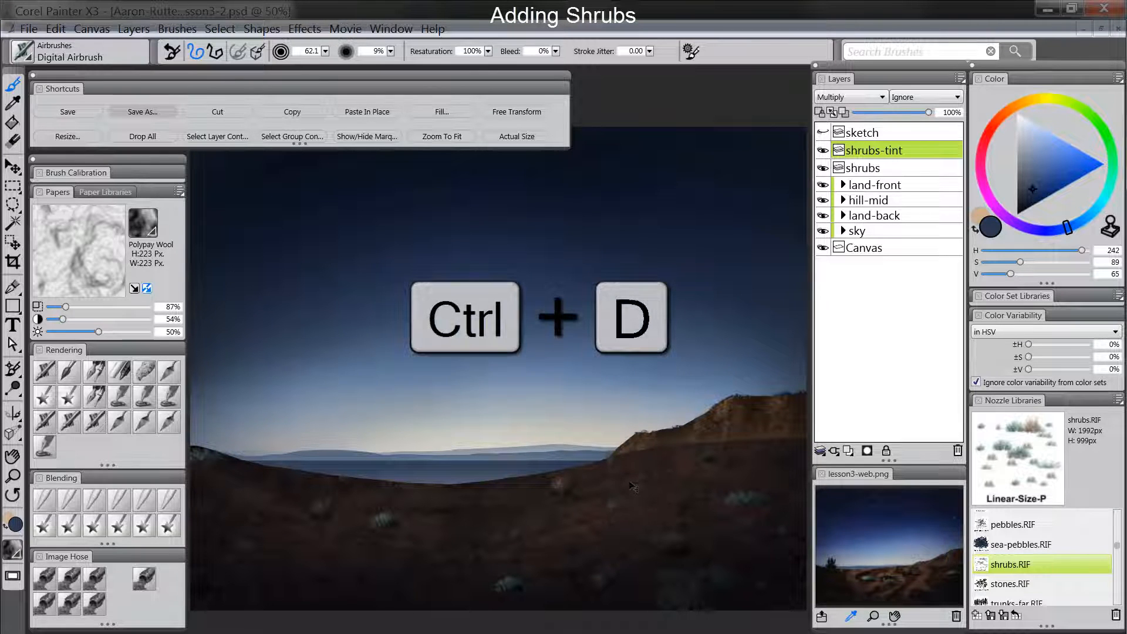
- Add a Multiply layer named "shrubs-shadow" directly beneath the shrubs layer
{"action": "left_click", "coordinate": [848, 450]}
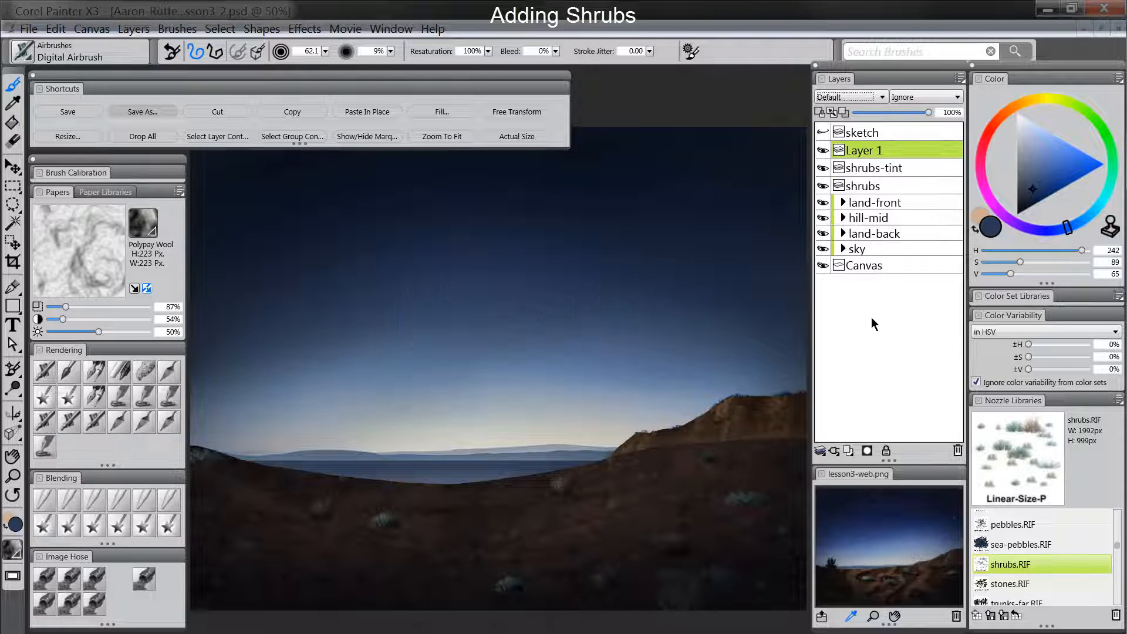
{"action": "left_click_drag", "start_coordinate": [881, 149], "coordinate": [871, 187]}
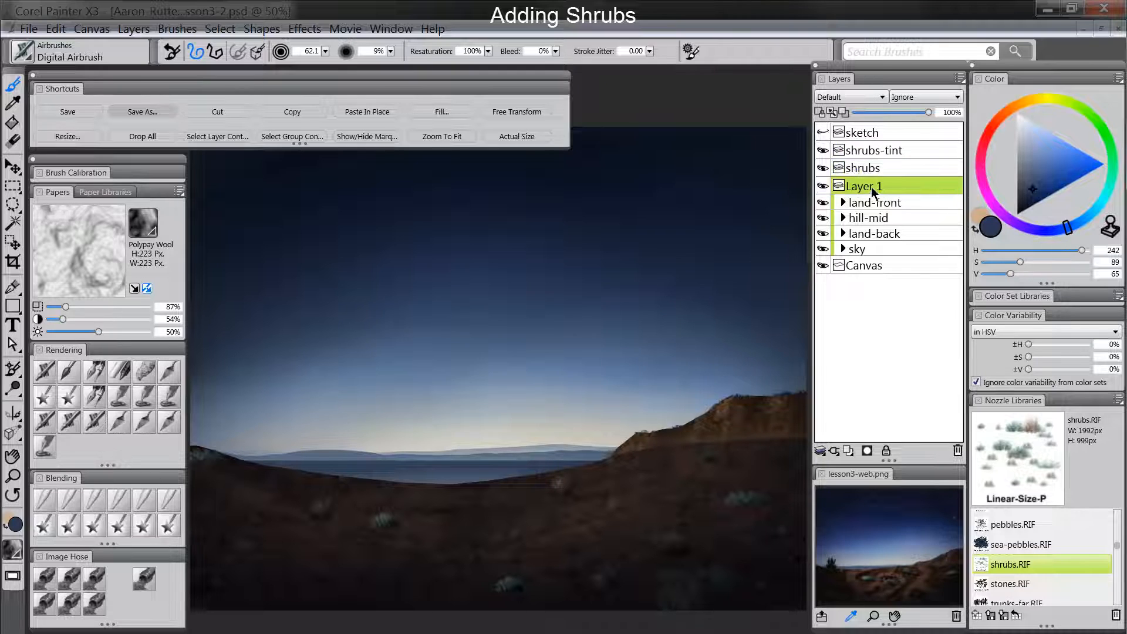
{"action": "double_click", "coordinate": [855, 189]}
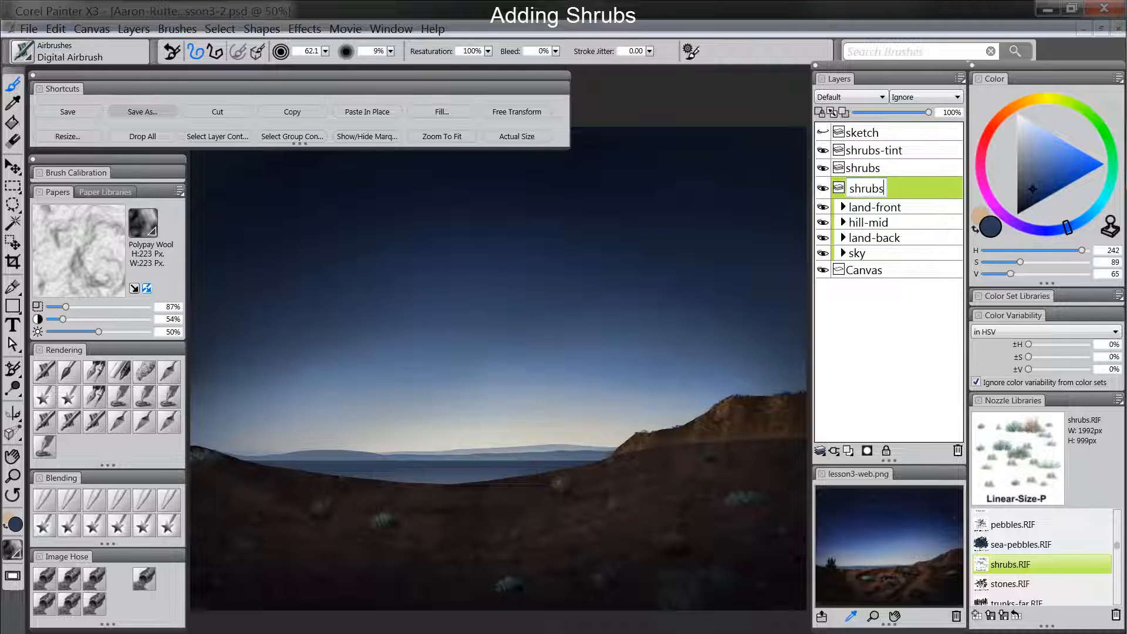
{"action": "type", "text": "shrubs-shadow"}
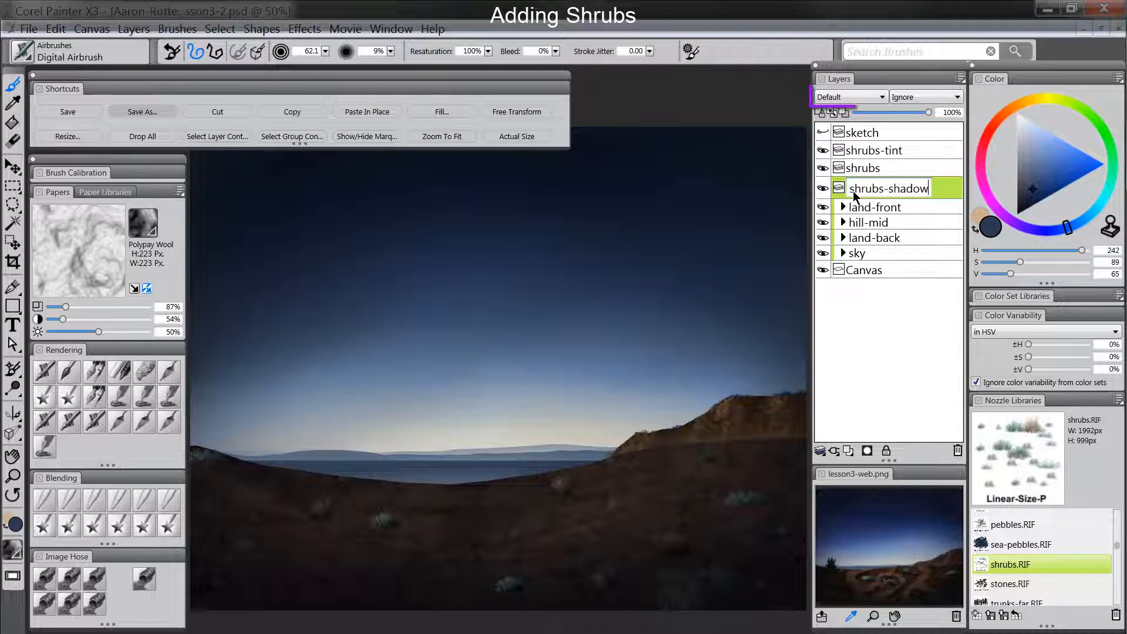
{"action": "key", "text": "Return"}
{"action": "left_click", "coordinate": [857, 96]}
{"action": "left_click", "coordinate": [849, 206]}
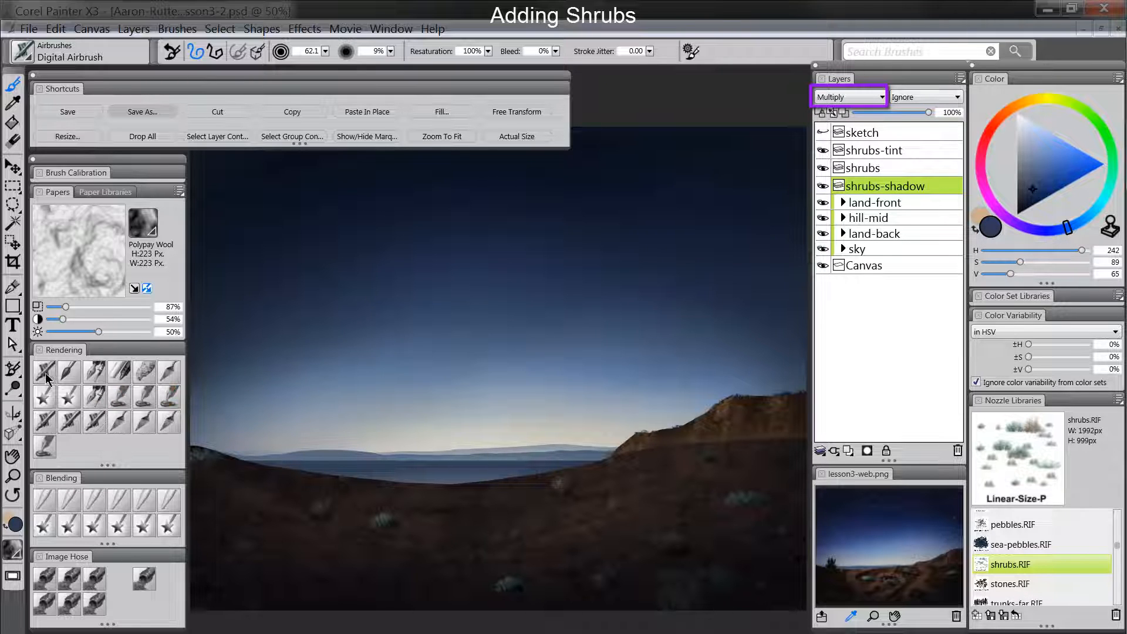
{"action": "left_click_drag", "start_coordinate": [366, 536], "coordinate": [361, 538]}
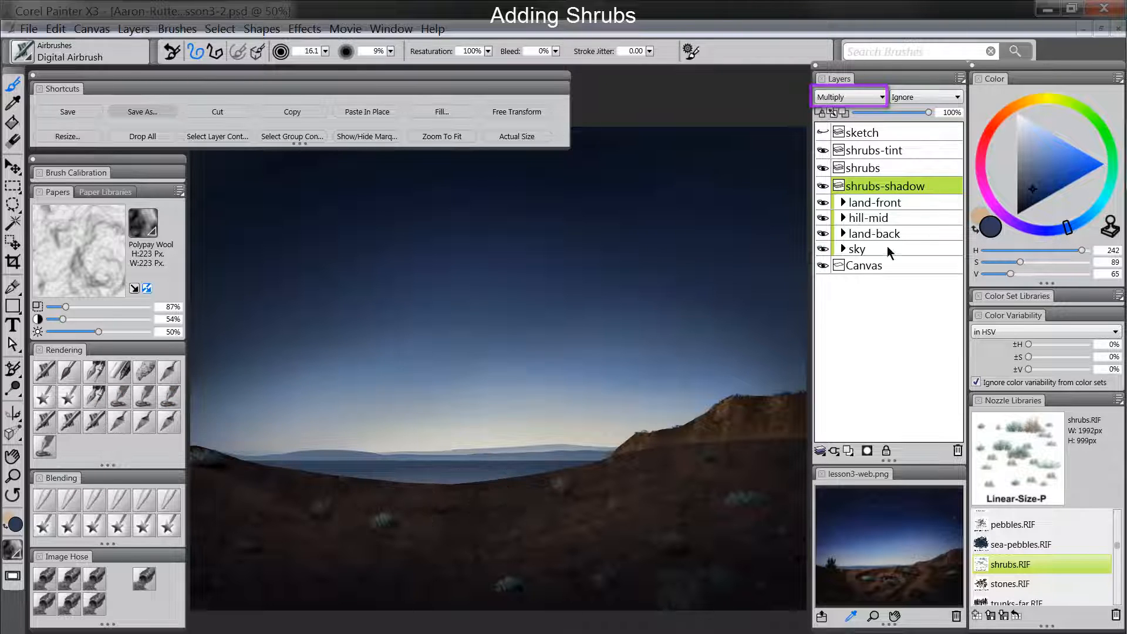
{"action": "left_click", "coordinate": [848, 451]}
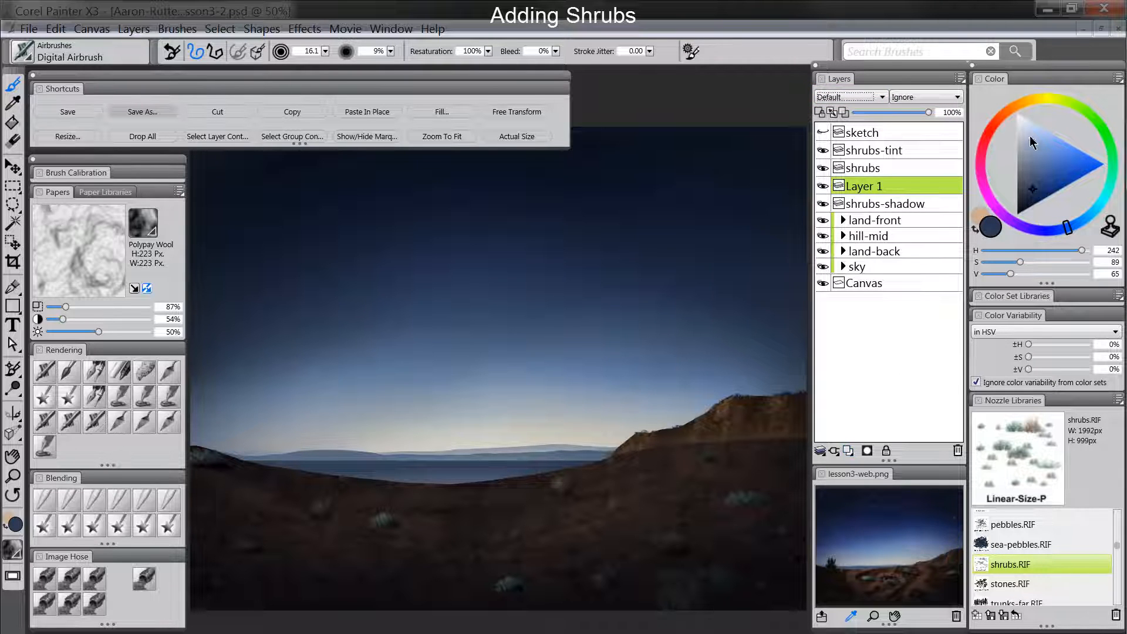
{"action": "left_click", "coordinate": [996, 122]}
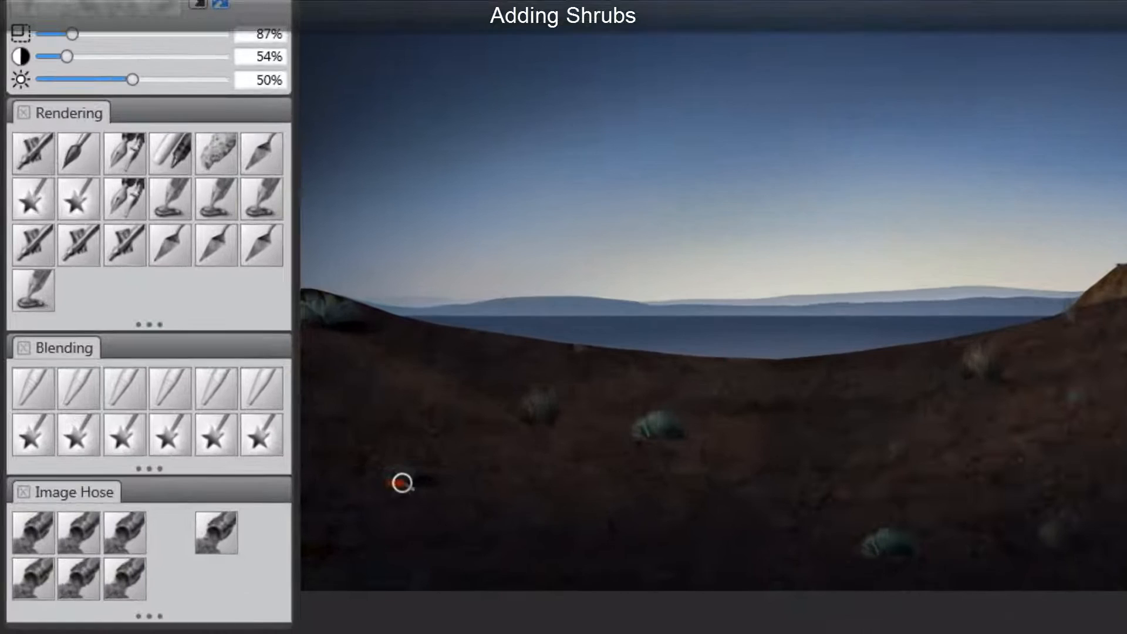
{"action": "left_click_drag", "start_coordinate": [239, 550], "coordinate": [262, 546]}
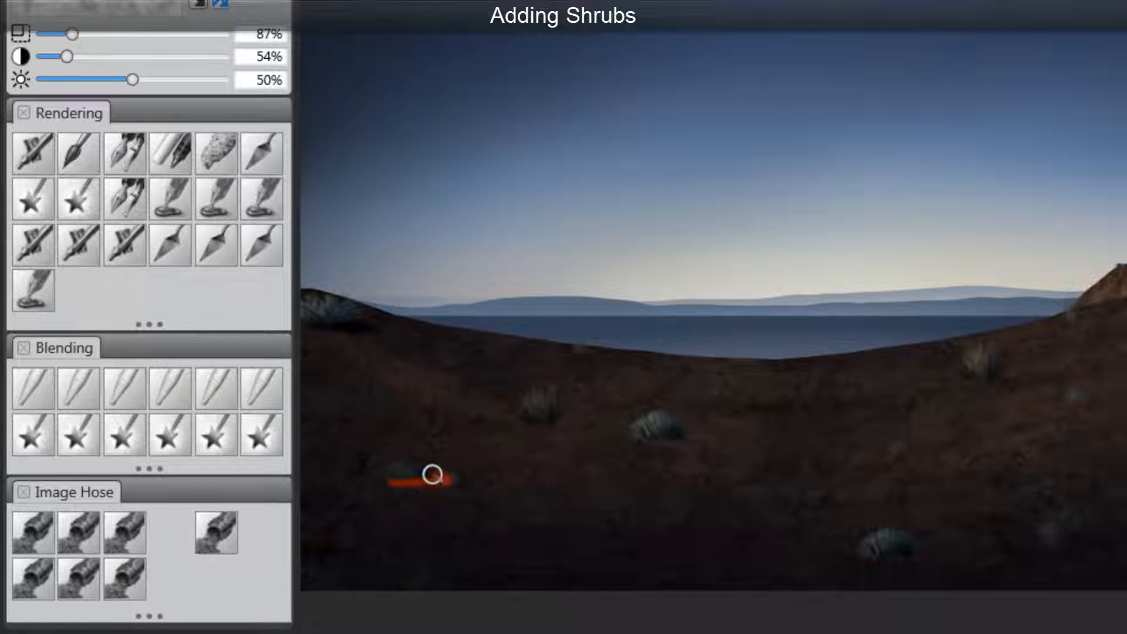
{"action": "key", "text": "ctrl+z"}
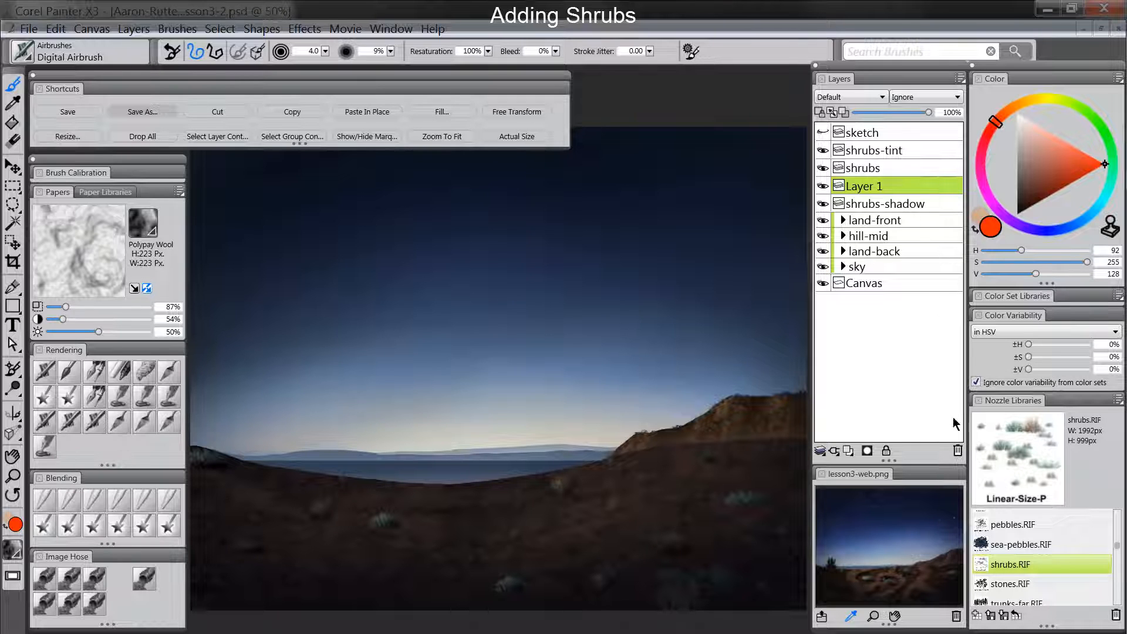
{"action": "left_click", "coordinate": [957, 450]}
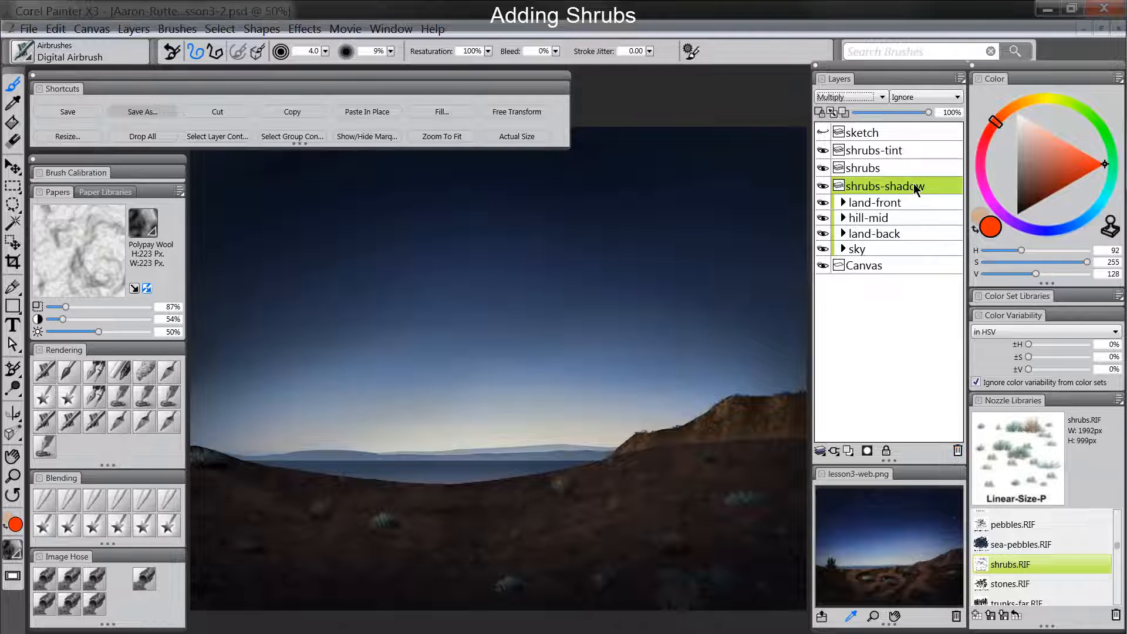
- Sample dark blue from the sky and airbrush soft shadows beneath the shrubs on the shrubs-shadow layer
{"action": "left_click", "coordinate": [46, 372]}
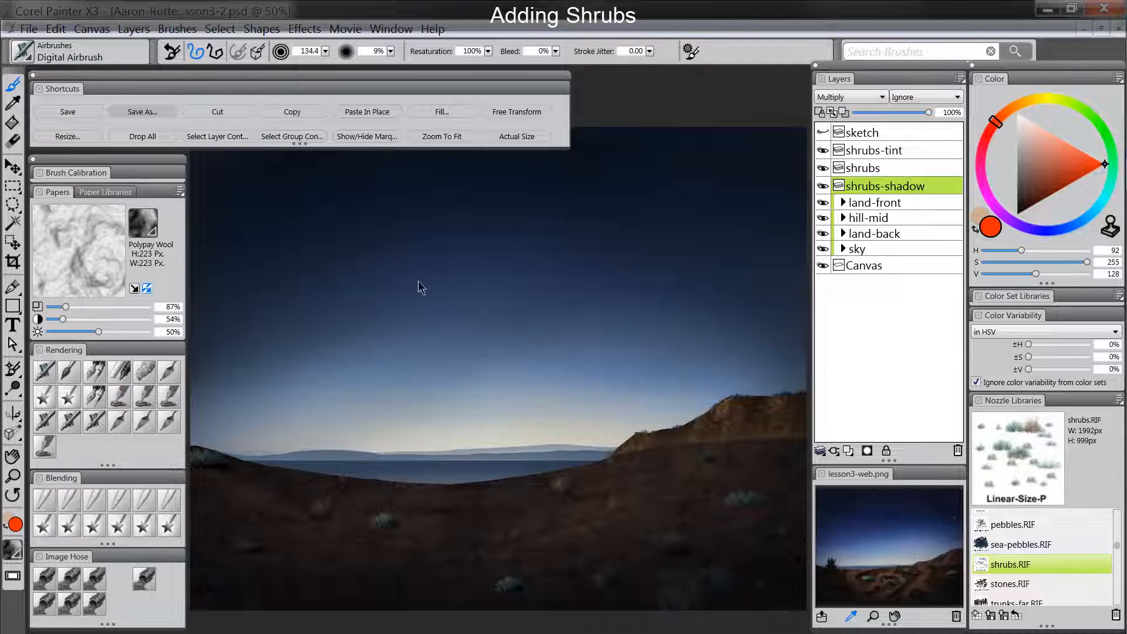
{"action": "left_click", "coordinate": [401, 235], "text": "alt"}
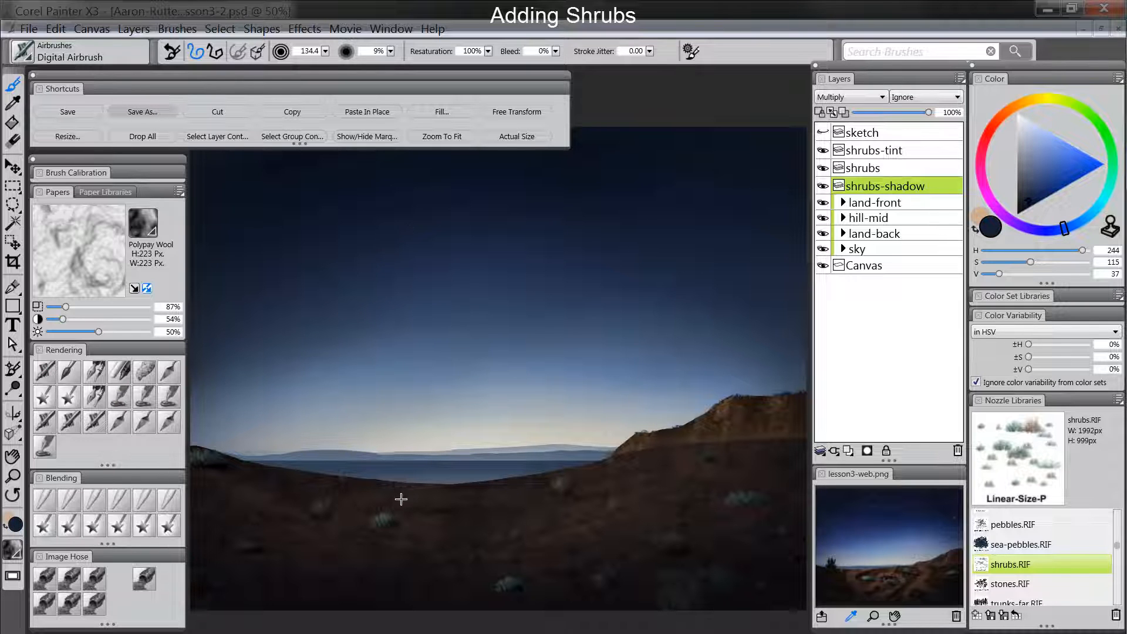
{"action": "left_click_drag", "start_coordinate": [401, 498], "coordinate": [394, 511]}
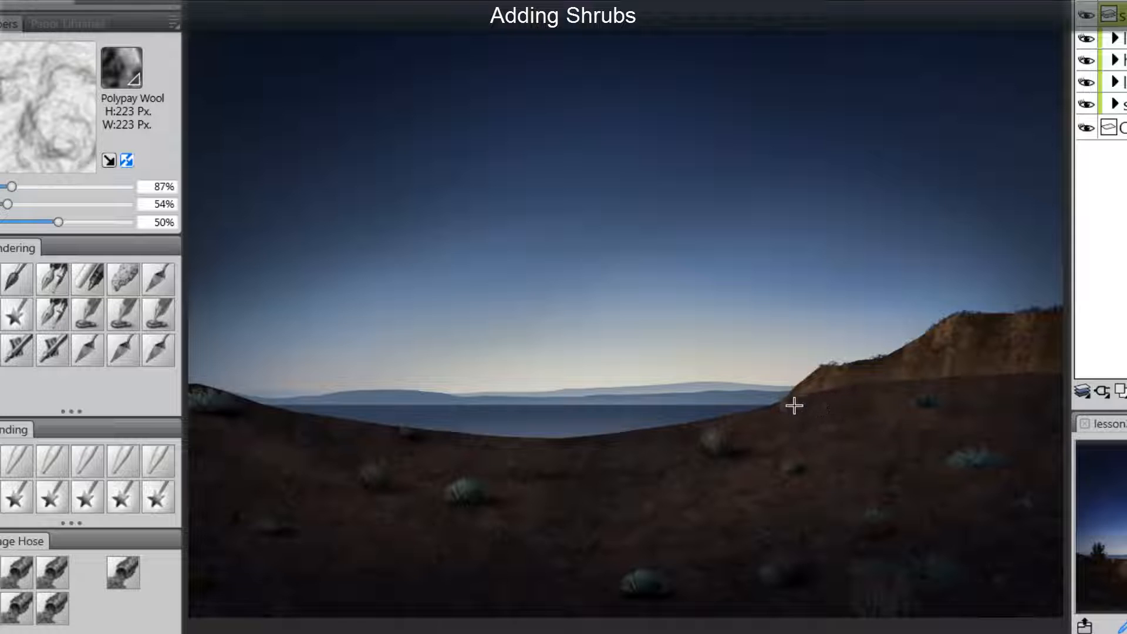
{"action": "left_click_drag", "start_coordinate": [922, 405], "coordinate": [951, 405]}
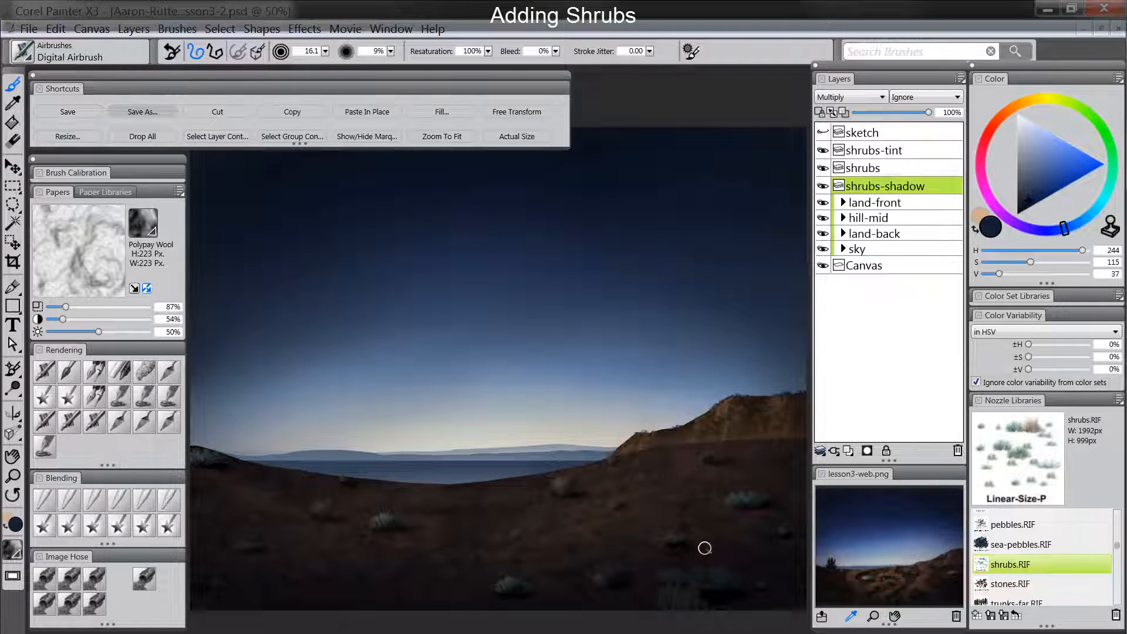
- Group the shrubs-tint, shrubs and shrubs-shadow layers and name the group "shrubs"
{"action": "left_click", "coordinate": [888, 153]}
{"action": "left_click", "coordinate": [886, 187], "text": "shift"}
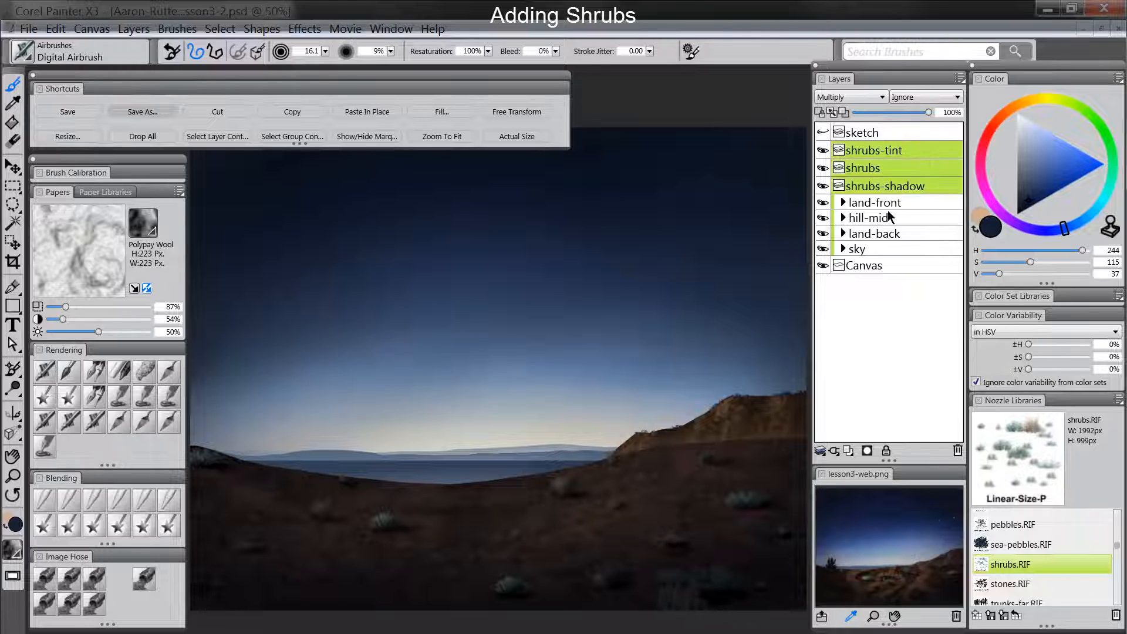
{"action": "key", "text": "ctrl+g"}
{"action": "double_click", "coordinate": [872, 152]}
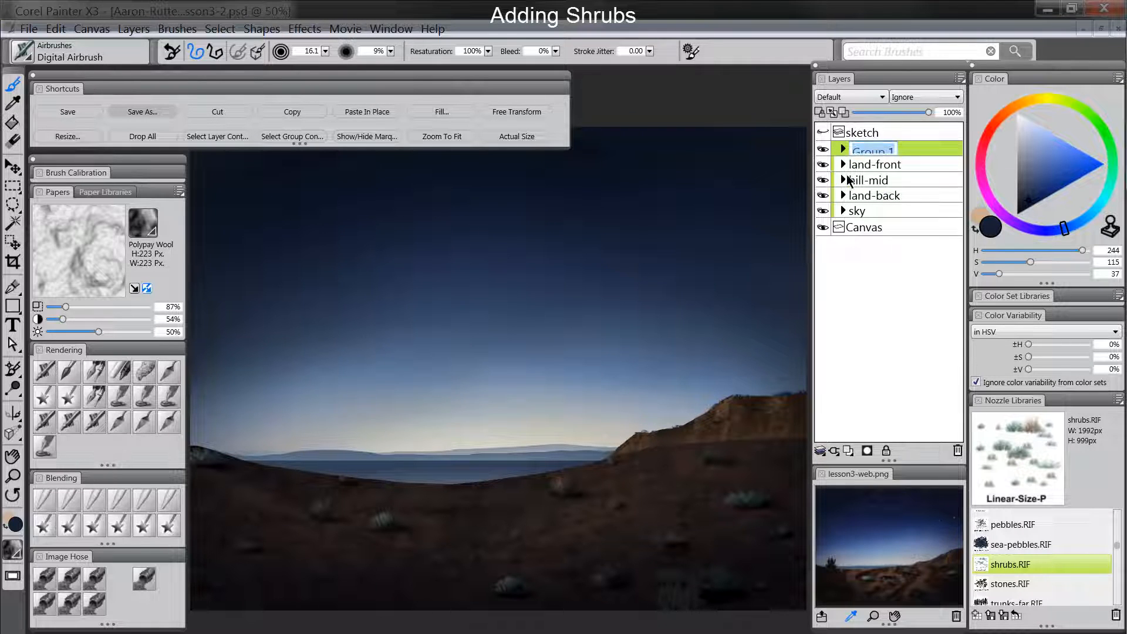
{"action": "type", "text": "shrubs"}
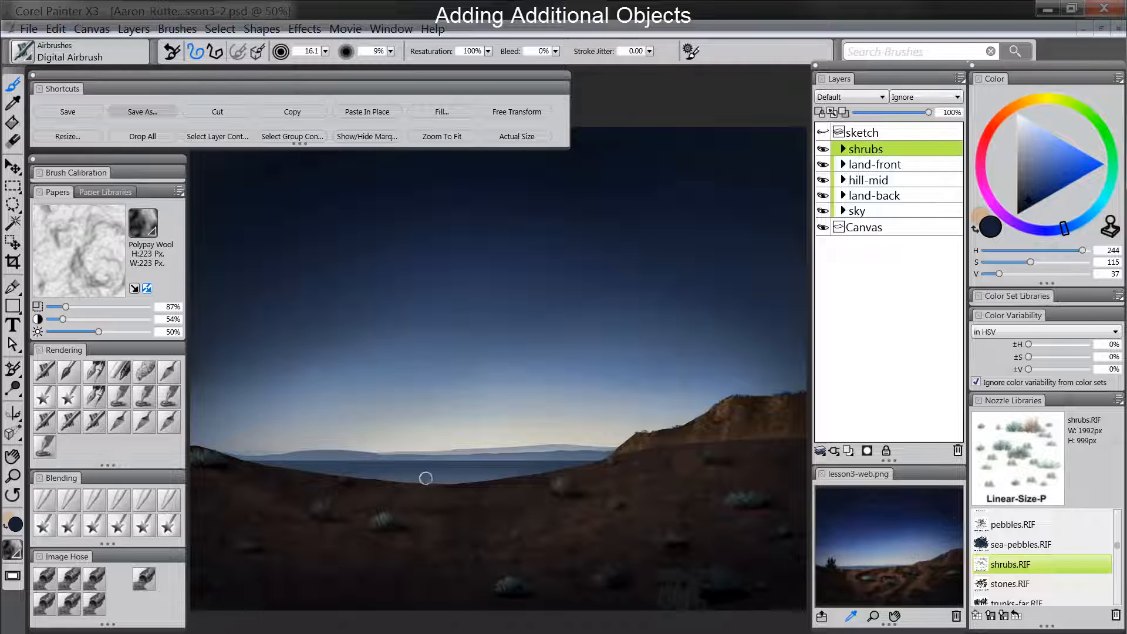
- Add a new layer named "clay" directly above land-foreground in the land-front group
{"action": "left_click", "coordinate": [844, 165]}
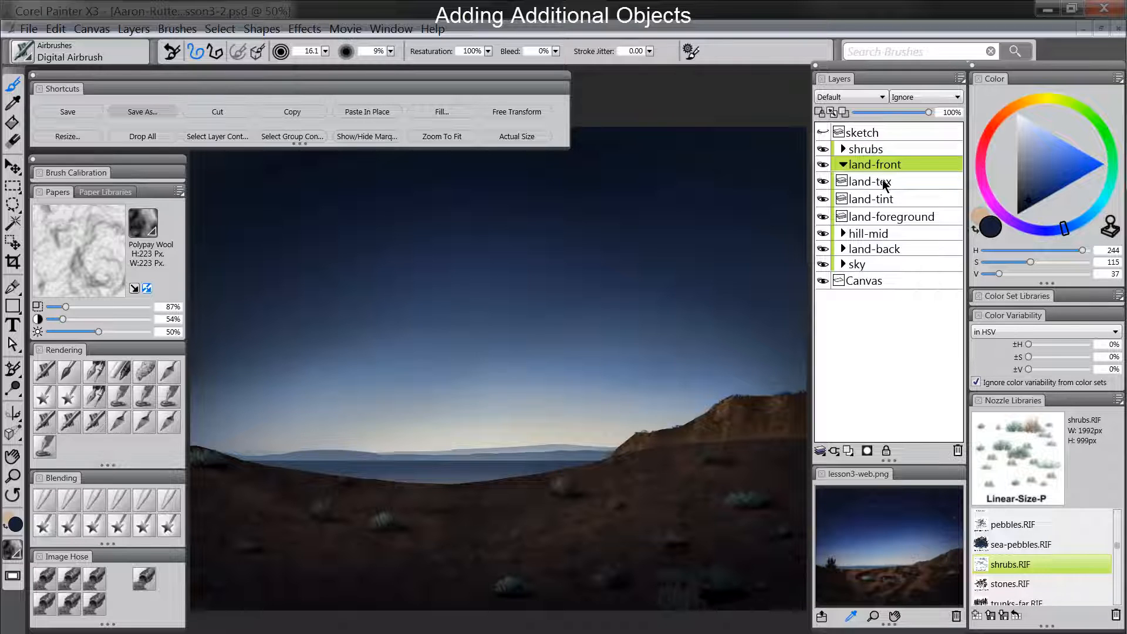
{"action": "left_click", "coordinate": [885, 221]}
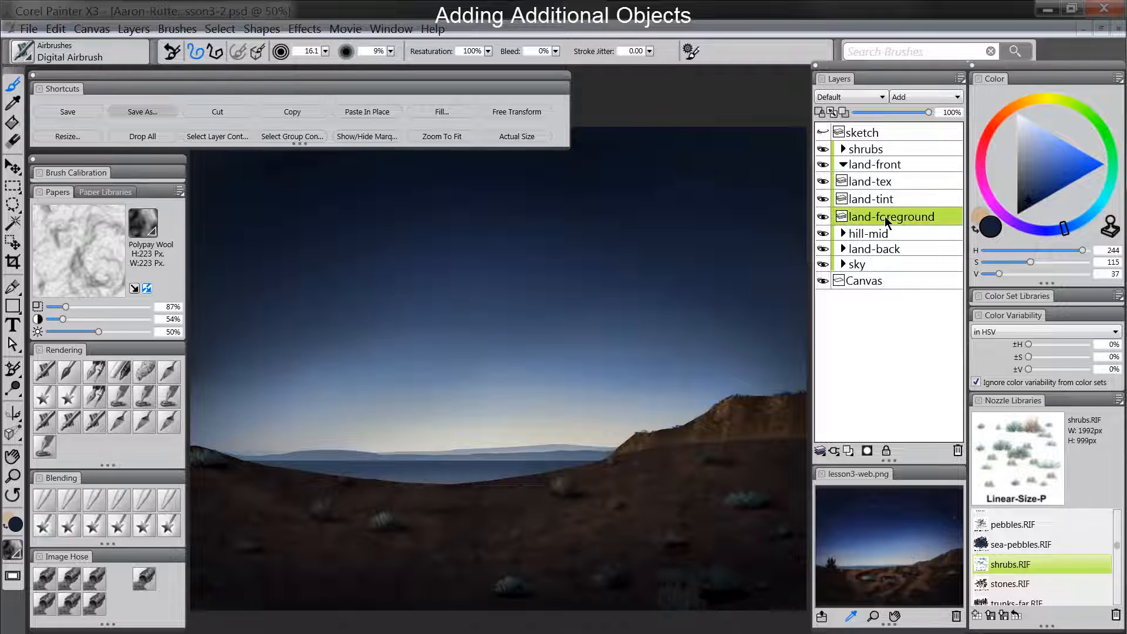
{"action": "left_click", "coordinate": [849, 451]}
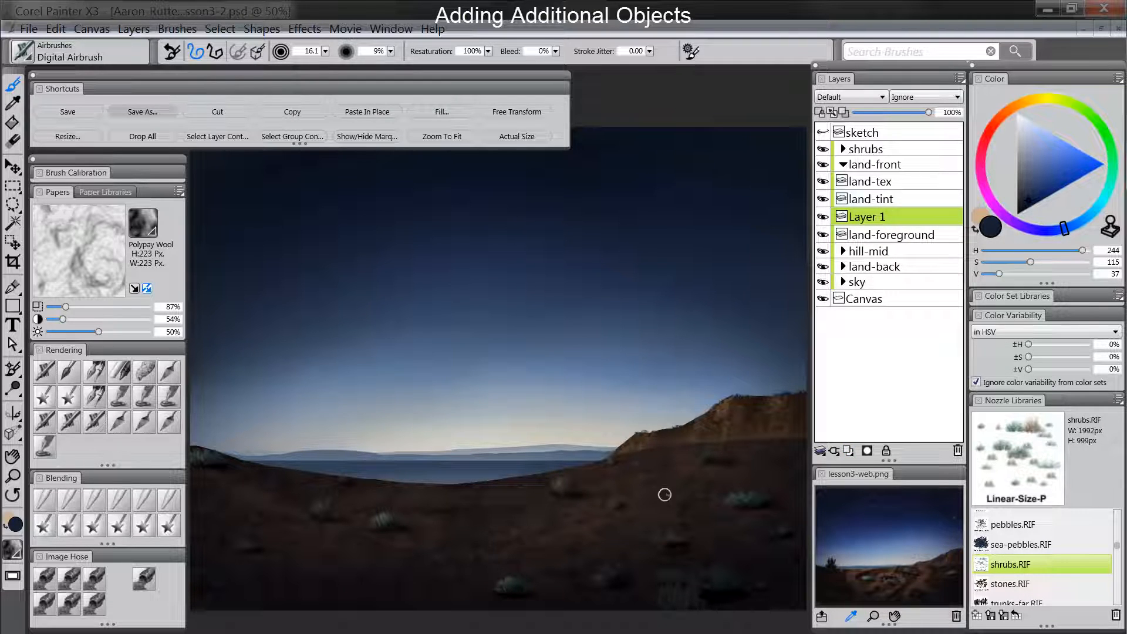
{"action": "double_click", "coordinate": [873, 222]}
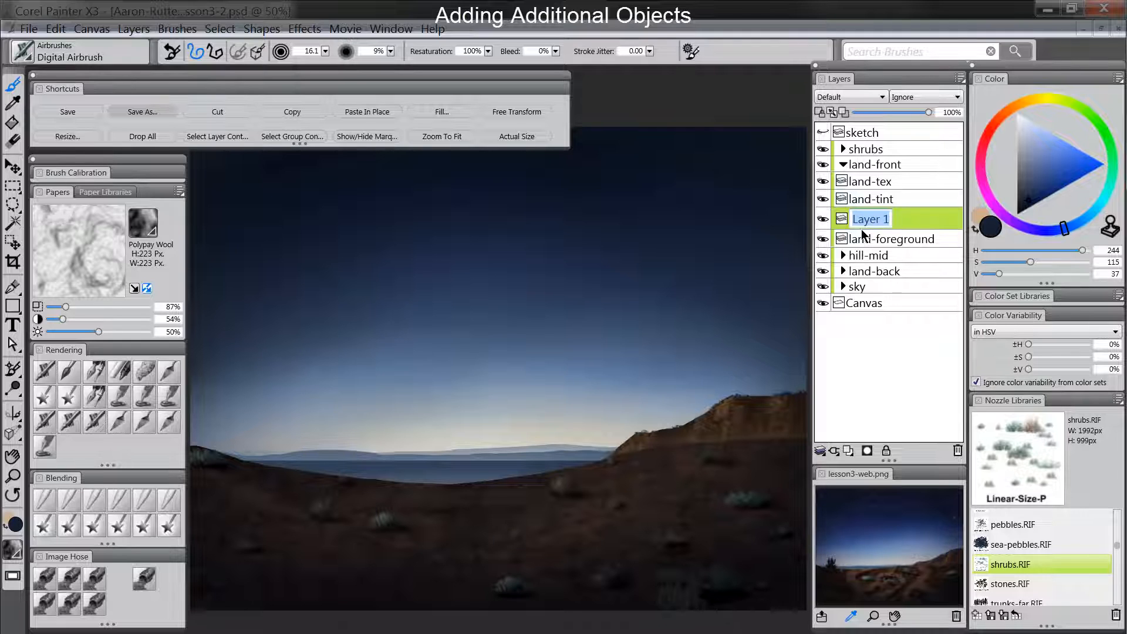
{"action": "type", "text": "clay"}
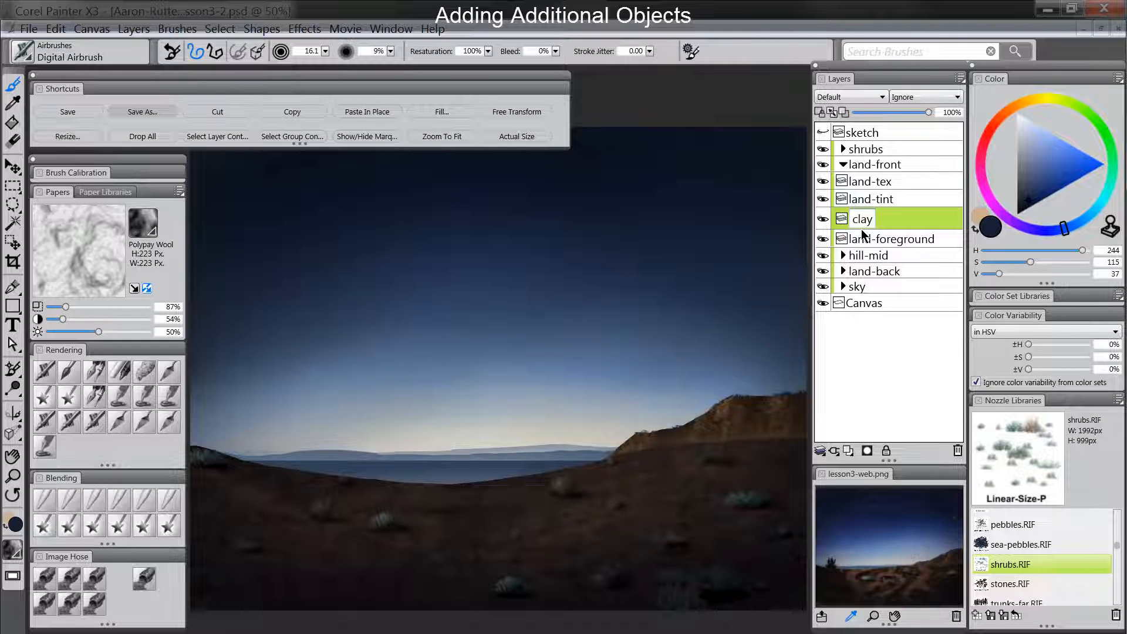
{"action": "key", "text": "Return"}
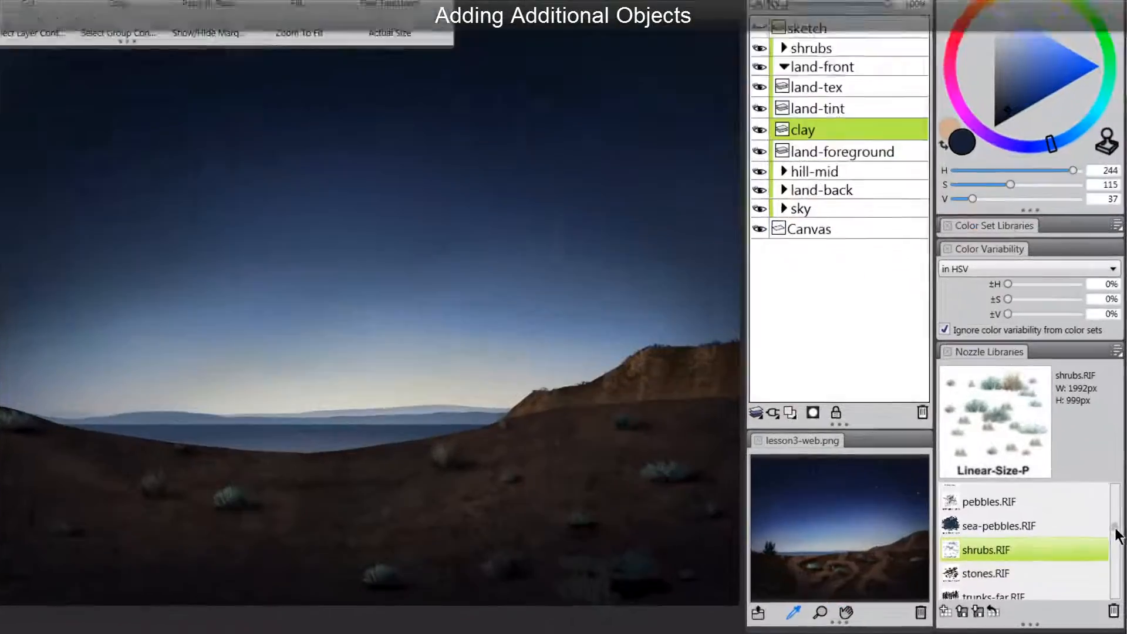
- Load the break-thick.rif nozzle for the Paint Break brush and choose a light grey-brown paint colour (H 98, S 32, V 149)
{"action": "left_click_drag", "start_coordinate": [1116, 546], "coordinate": [1116, 554]}
{"action": "left_click", "coordinate": [1030, 538]}
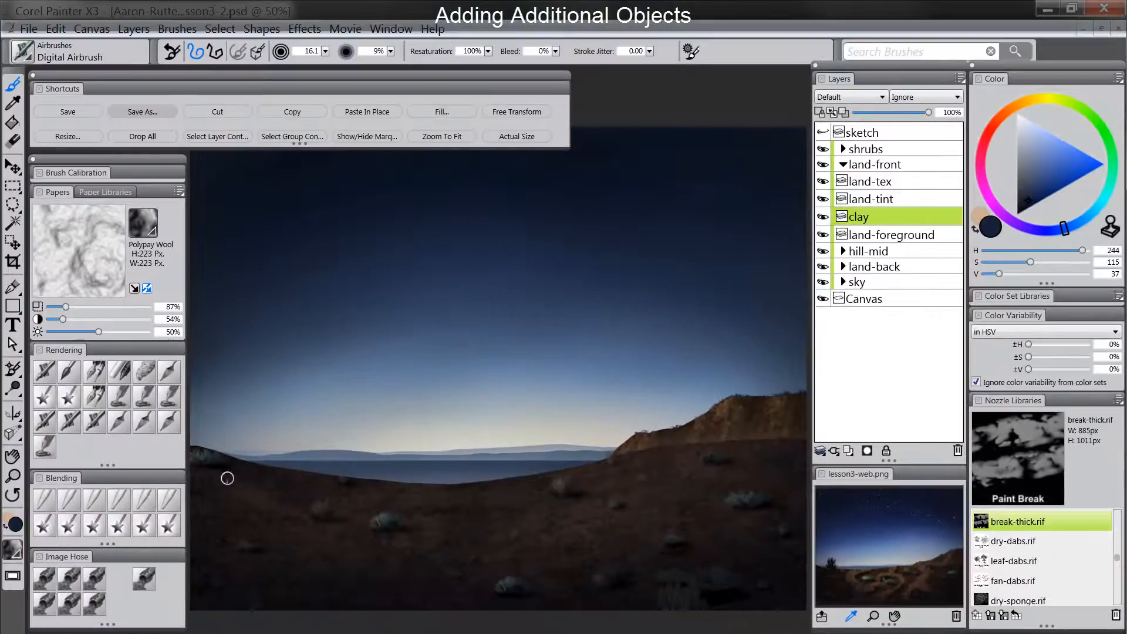
{"action": "left_click", "coordinate": [983, 220]}
{"action": "left_click", "coordinate": [1027, 153]}
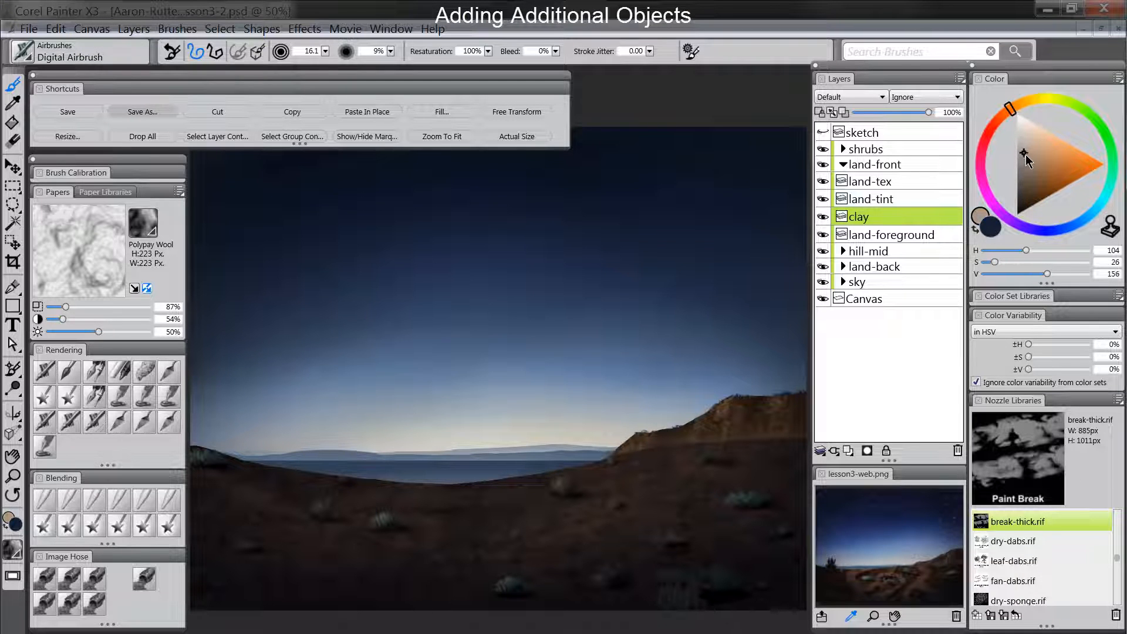
{"action": "left_click", "coordinate": [1072, 230]}
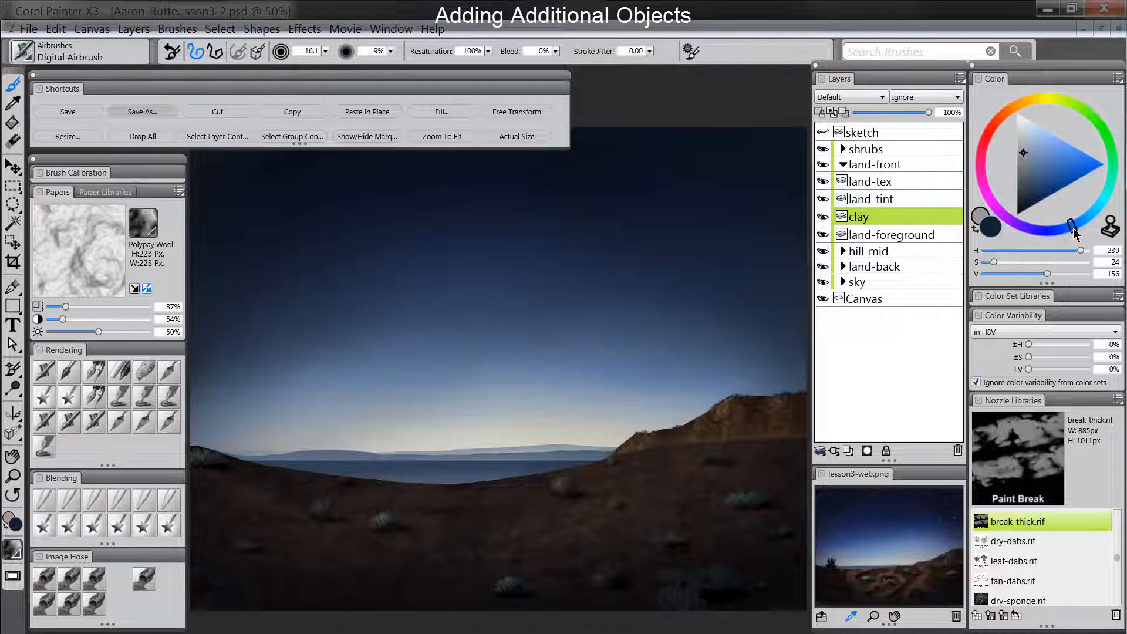
{"action": "left_click_drag", "start_coordinate": [992, 140], "coordinate": [1003, 120]}
{"action": "left_click", "coordinate": [1026, 157]}
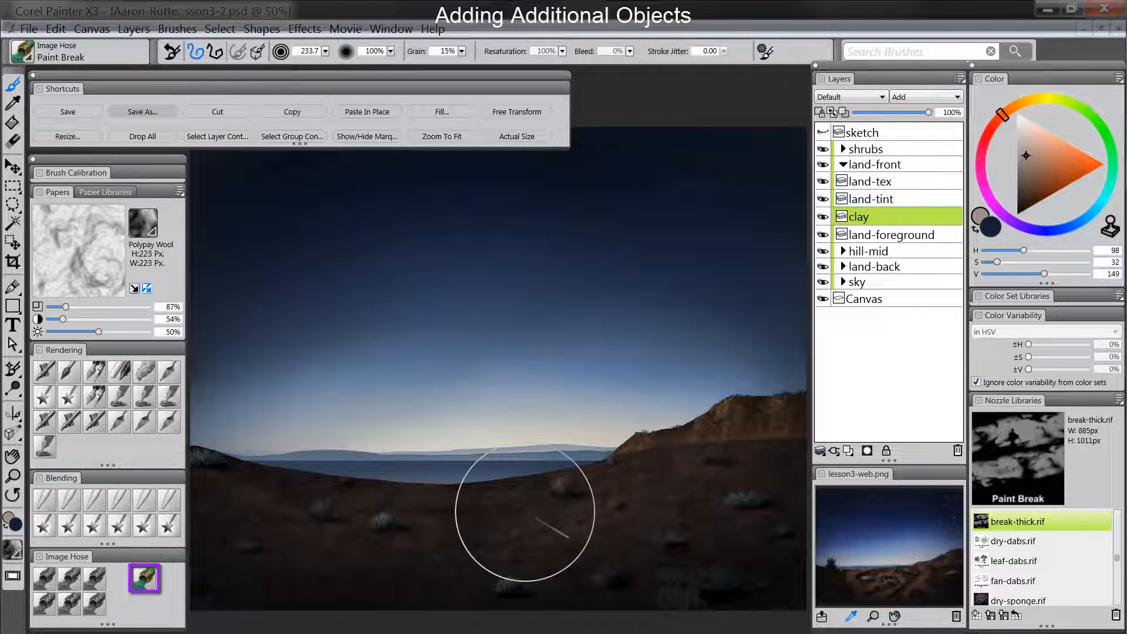
- Load a selection from the land-foreground layer's content, hide its marquee, and make the clay layer active
{"action": "left_click", "coordinate": [882, 236]}
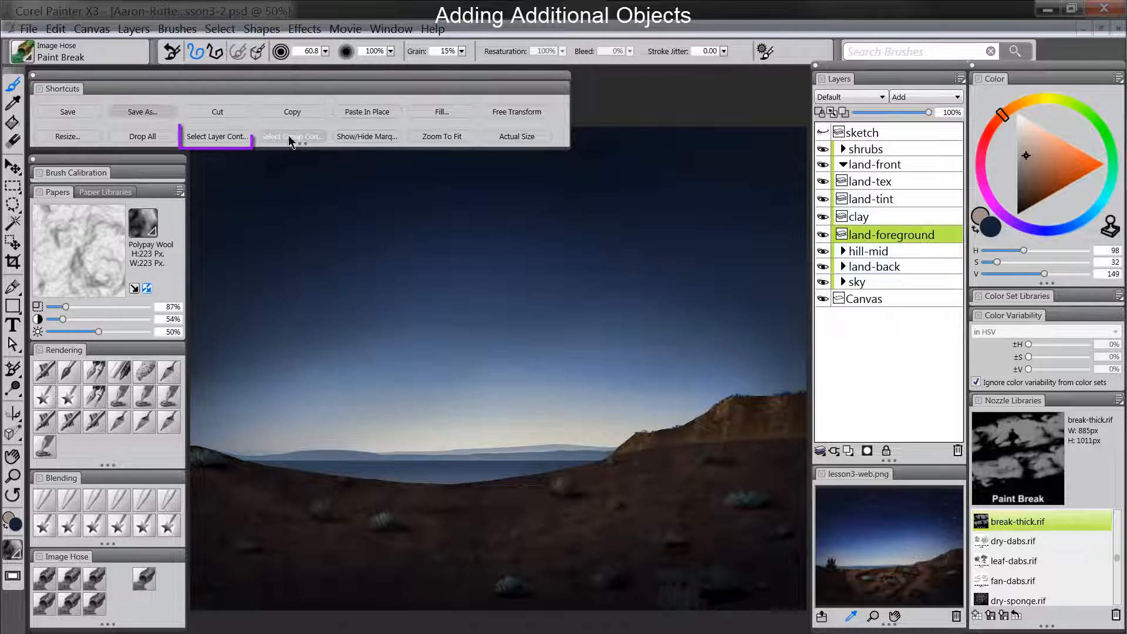
{"action": "left_click", "coordinate": [239, 138]}
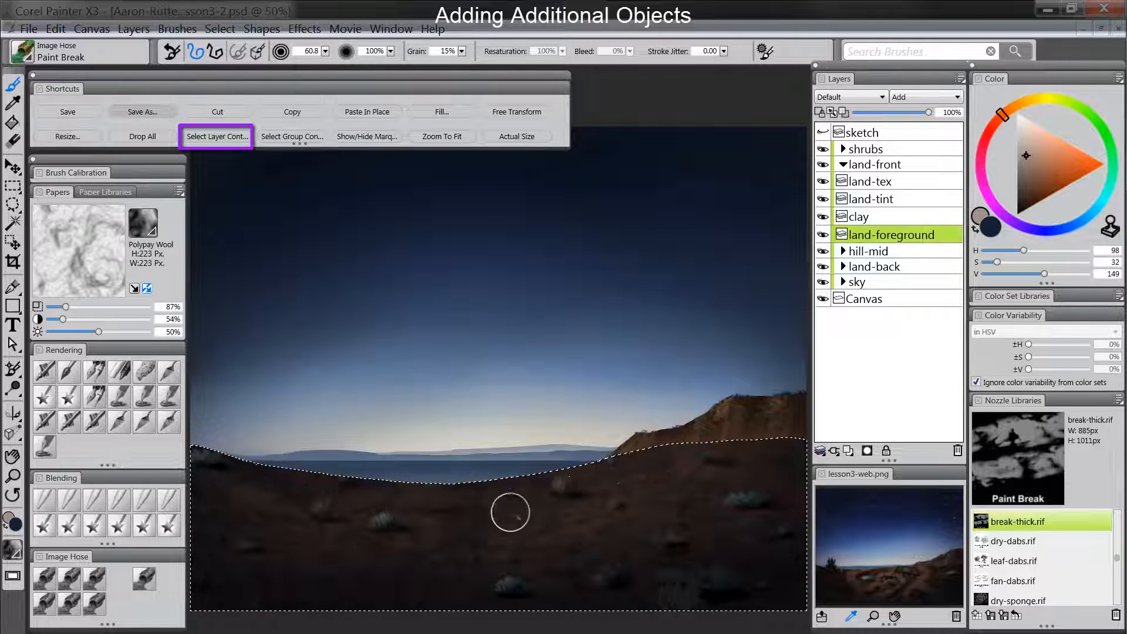
{"action": "left_click", "coordinate": [381, 144]}
{"action": "left_click", "coordinate": [867, 217]}
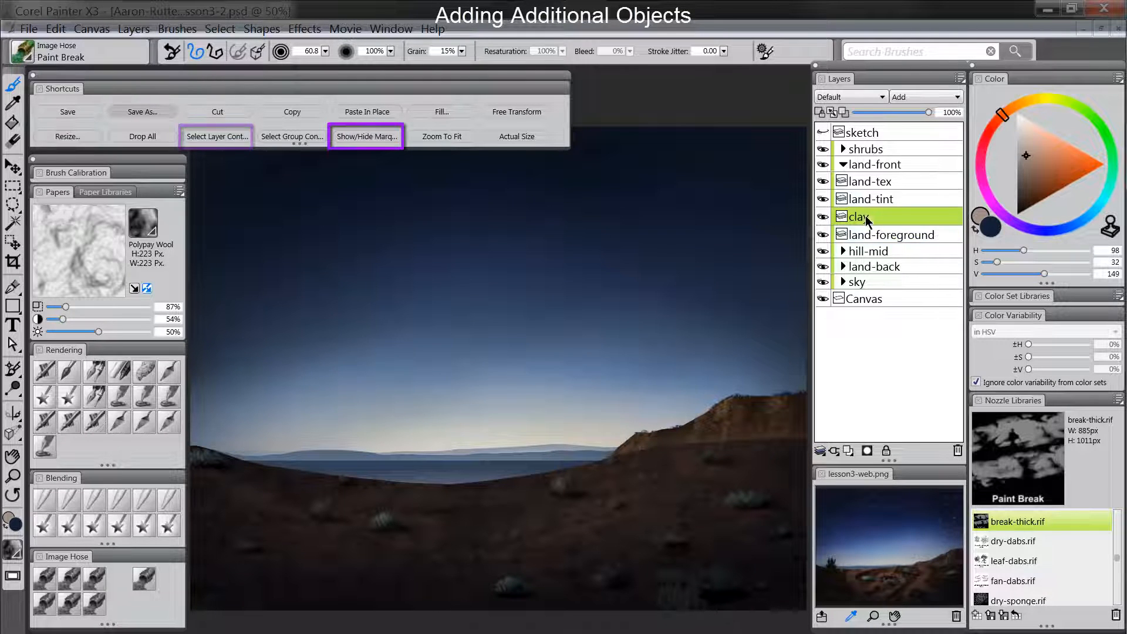
- Darken the paint to a muted brown (H 98, S 29, V 110) and paint broken clay paths across the foreground on the clay layer
{"action": "mouse_move", "coordinate": [433, 551]}
{"action": "left_mouse_down"}
{"action": "mouse_move", "coordinate": [461, 474]}
{"action": "mouse_move", "coordinate": [437, 537]}
{"action": "mouse_move", "coordinate": [449, 556]}
{"action": "mouse_move", "coordinate": [465, 515]}
{"action": "mouse_move", "coordinate": [451, 502]}
{"action": "mouse_move", "coordinate": [492, 475]}
{"action": "left_mouse_up"}
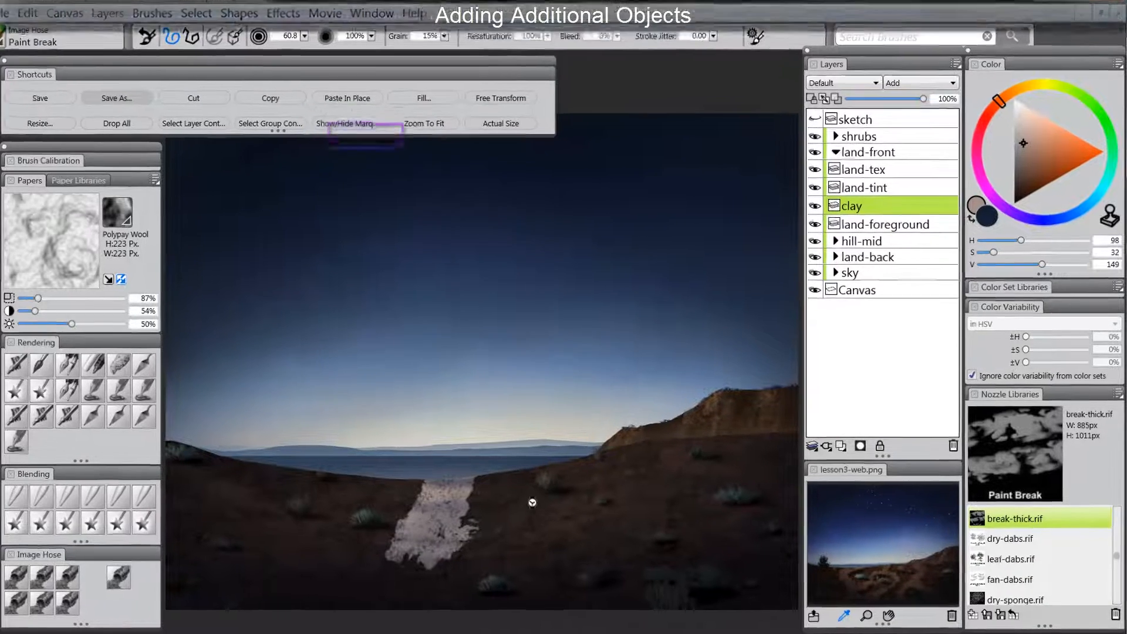
{"action": "key", "text": "ctrl+z"}
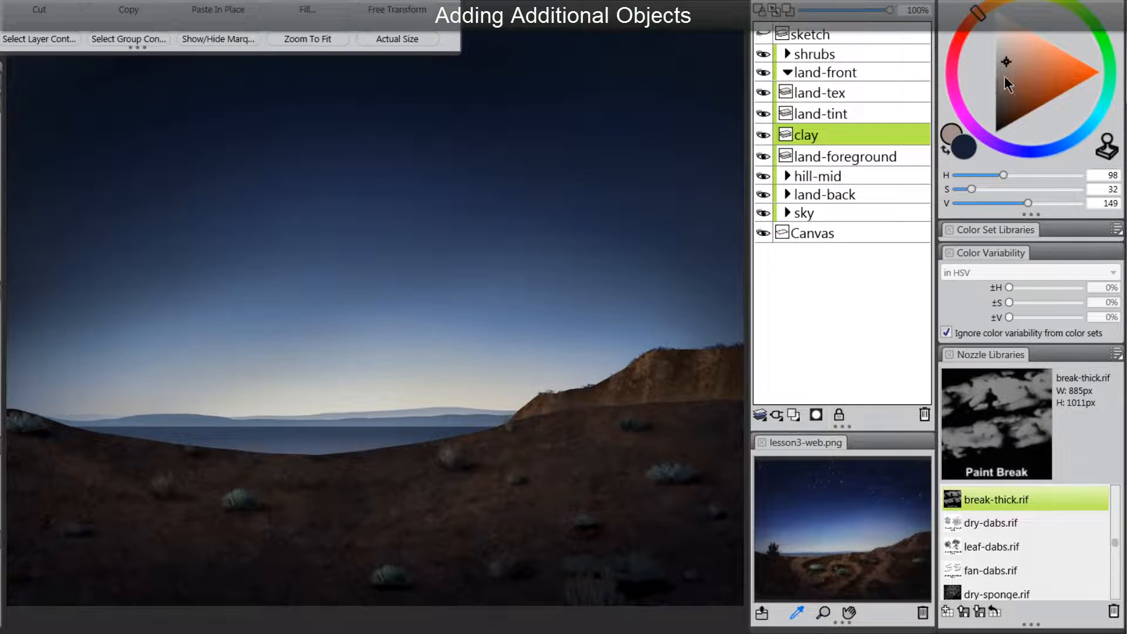
{"action": "left_click", "coordinate": [1005, 80]}
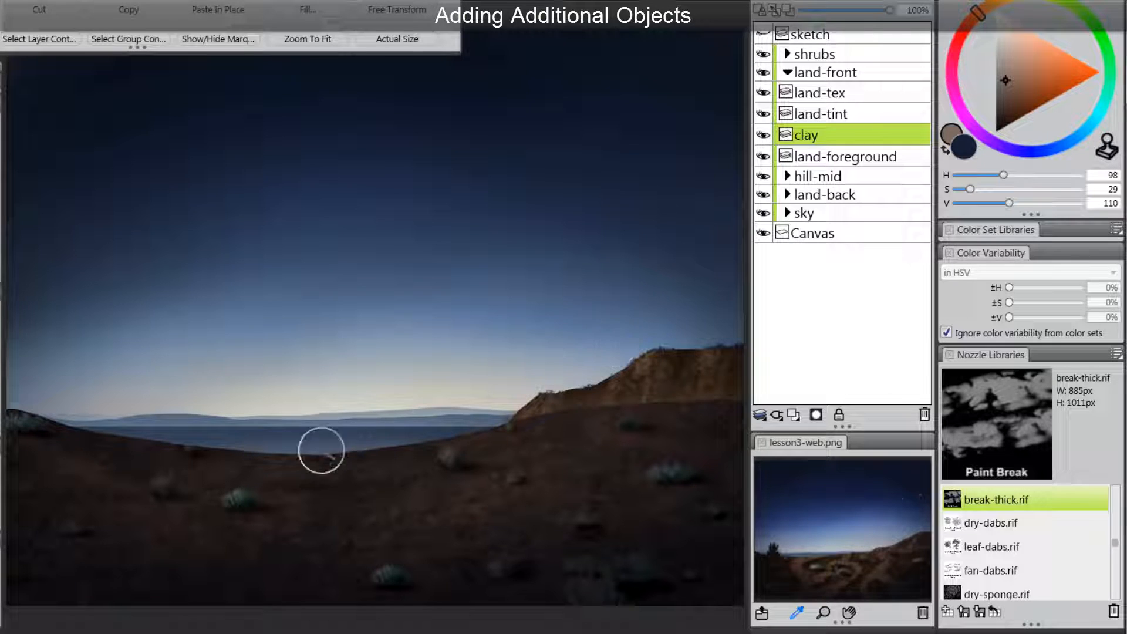
{"action": "mouse_move", "coordinate": [321, 450]}
{"action": "left_mouse_down"}
{"action": "mouse_move", "coordinate": [298, 473]}
{"action": "mouse_move", "coordinate": [343, 496]}
{"action": "mouse_move", "coordinate": [309, 523]}
{"action": "left_mouse_up"}
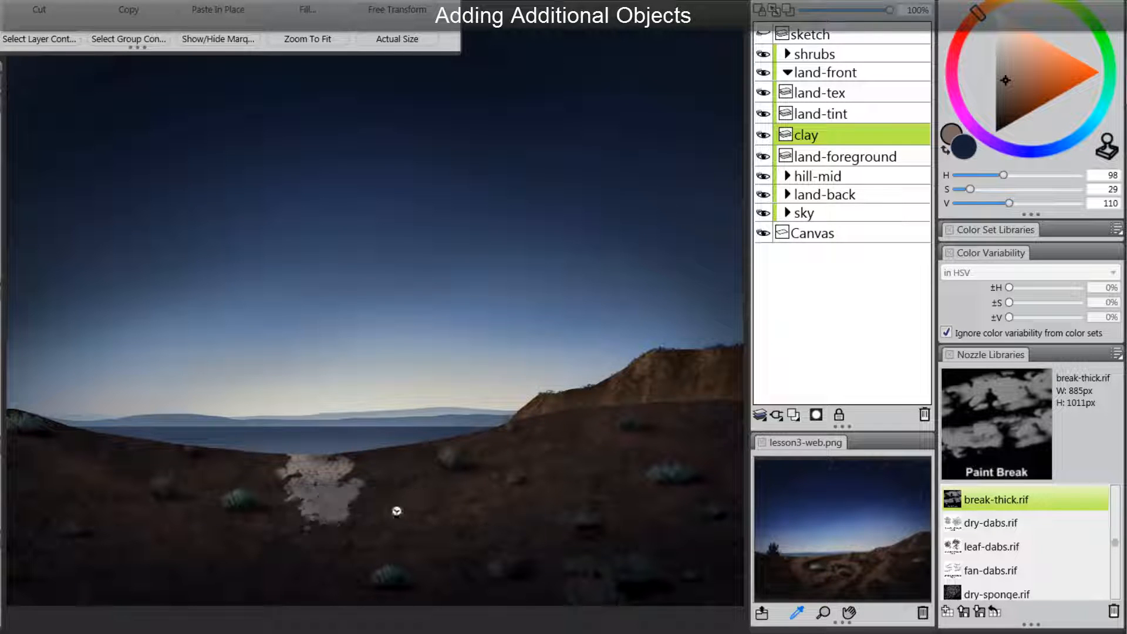
{"action": "key", "text": "ctrl+z"}
{"action": "mouse_move", "coordinate": [332, 453]}
{"action": "left_mouse_down"}
{"action": "mouse_move", "coordinate": [305, 464]}
{"action": "mouse_move", "coordinate": [276, 528]}
{"action": "mouse_move", "coordinate": [179, 601]}
{"action": "left_mouse_up"}
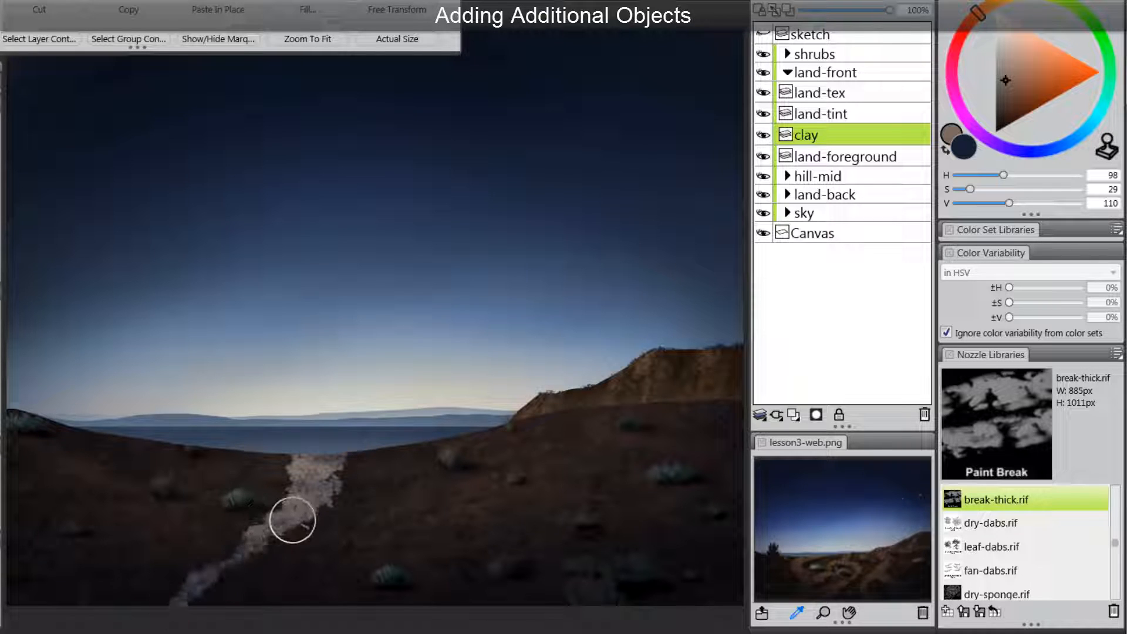
{"action": "mouse_move", "coordinate": [237, 455]}
{"action": "left_mouse_down"}
{"action": "mouse_move", "coordinate": [208, 474]}
{"action": "mouse_move", "coordinate": [185, 532]}
{"action": "mouse_move", "coordinate": [219, 549]}
{"action": "mouse_move", "coordinate": [283, 508]}
{"action": "mouse_move", "coordinate": [278, 456]}
{"action": "mouse_move", "coordinate": [156, 459]}
{"action": "mouse_move", "coordinate": [121, 480]}
{"action": "mouse_move", "coordinate": [131, 516]}
{"action": "mouse_move", "coordinate": [180, 517]}
{"action": "mouse_move", "coordinate": [177, 529]}
{"action": "mouse_move", "coordinate": [135, 541]}
{"action": "mouse_move", "coordinate": [97, 596]}
{"action": "mouse_move", "coordinate": [171, 539]}
{"action": "mouse_move", "coordinate": [190, 547]}
{"action": "mouse_move", "coordinate": [136, 563]}
{"action": "mouse_move", "coordinate": [81, 608]}
{"action": "mouse_move", "coordinate": [137, 438]}
{"action": "mouse_move", "coordinate": [156, 451]}
{"action": "mouse_move", "coordinate": [120, 464]}
{"action": "mouse_move", "coordinate": [95, 415]}
{"action": "mouse_move", "coordinate": [107, 439]}
{"action": "mouse_move", "coordinate": [94, 433]}
{"action": "mouse_move", "coordinate": [126, 434]}
{"action": "mouse_move", "coordinate": [118, 448]}
{"action": "mouse_move", "coordinate": [89, 420]}
{"action": "mouse_move", "coordinate": [219, 417]}
{"action": "mouse_move", "coordinate": [269, 494]}
{"action": "mouse_move", "coordinate": [55, 601]}
{"action": "mouse_move", "coordinate": [126, 543]}
{"action": "mouse_move", "coordinate": [47, 590]}
{"action": "mouse_move", "coordinate": [79, 602]}
{"action": "mouse_move", "coordinate": [33, 575]}
{"action": "mouse_move", "coordinate": [12, 586]}
{"action": "mouse_move", "coordinate": [23, 604]}
{"action": "mouse_move", "coordinate": [40, 597]}
{"action": "mouse_move", "coordinate": [12, 583]}
{"action": "mouse_move", "coordinate": [124, 597]}
{"action": "mouse_move", "coordinate": [110, 609]}
{"action": "mouse_move", "coordinate": [122, 625]}
{"action": "mouse_move", "coordinate": [194, 605]}
{"action": "mouse_move", "coordinate": [250, 611]}
{"action": "mouse_move", "coordinate": [227, 602]}
{"action": "mouse_move", "coordinate": [254, 552]}
{"action": "mouse_move", "coordinate": [208, 604]}
{"action": "mouse_move", "coordinate": [484, 439]}
{"action": "mouse_move", "coordinate": [570, 445]}
{"action": "mouse_move", "coordinate": [548, 438]}
{"action": "mouse_move", "coordinate": [545, 415]}
{"action": "mouse_move", "coordinate": [600, 449]}
{"action": "mouse_move", "coordinate": [581, 432]}
{"action": "mouse_move", "coordinate": [649, 395]}
{"action": "mouse_move", "coordinate": [687, 430]}
{"action": "mouse_move", "coordinate": [665, 442]}
{"action": "mouse_move", "coordinate": [732, 415]}
{"action": "mouse_move", "coordinate": [747, 453]}
{"action": "mouse_move", "coordinate": [555, 452]}
{"action": "mouse_move", "coordinate": [669, 528]}
{"action": "mouse_move", "coordinate": [747, 538]}
{"action": "mouse_move", "coordinate": [722, 541]}
{"action": "mouse_move", "coordinate": [563, 463]}
{"action": "mouse_move", "coordinate": [528, 495]}
{"action": "mouse_move", "coordinate": [546, 495]}
{"action": "mouse_move", "coordinate": [502, 505]}
{"action": "mouse_move", "coordinate": [530, 505]}
{"action": "mouse_move", "coordinate": [428, 463]}
{"action": "mouse_move", "coordinate": [360, 463]}
{"action": "mouse_move", "coordinate": [383, 458]}
{"action": "mouse_move", "coordinate": [379, 475]}
{"action": "mouse_move", "coordinate": [408, 455]}
{"action": "mouse_move", "coordinate": [384, 447]}
{"action": "mouse_move", "coordinate": [452, 471]}
{"action": "mouse_move", "coordinate": [278, 553]}
{"action": "left_mouse_up"}
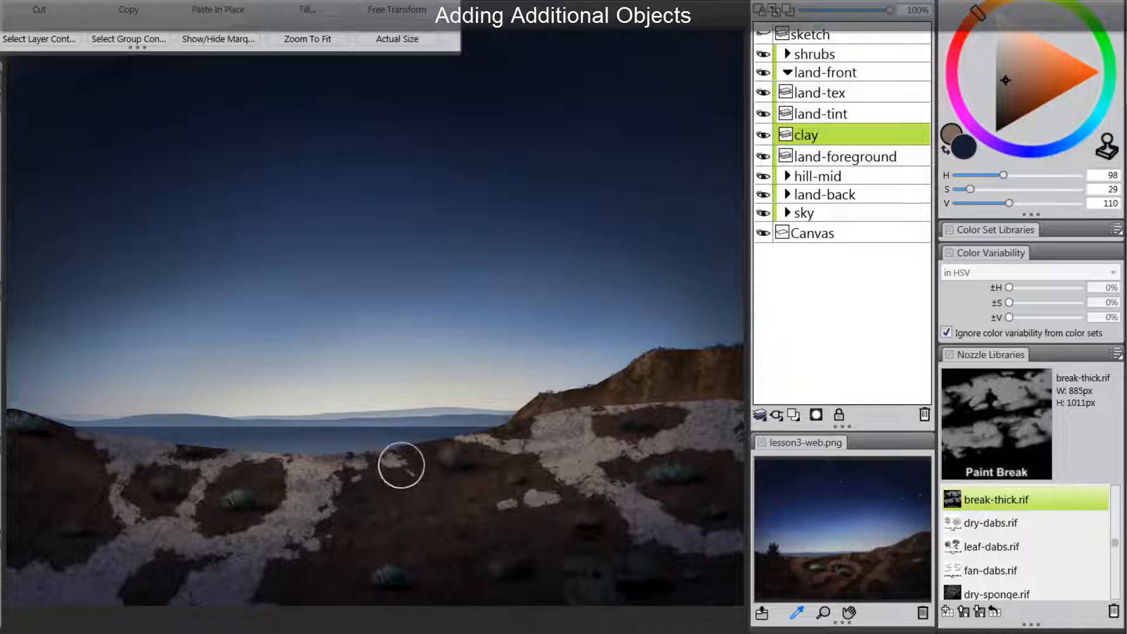
- Add a layer named "clay-shadow" directly beneath the clay layer and set its composite method to Multiply
{"action": "left_click", "coordinate": [793, 415]}
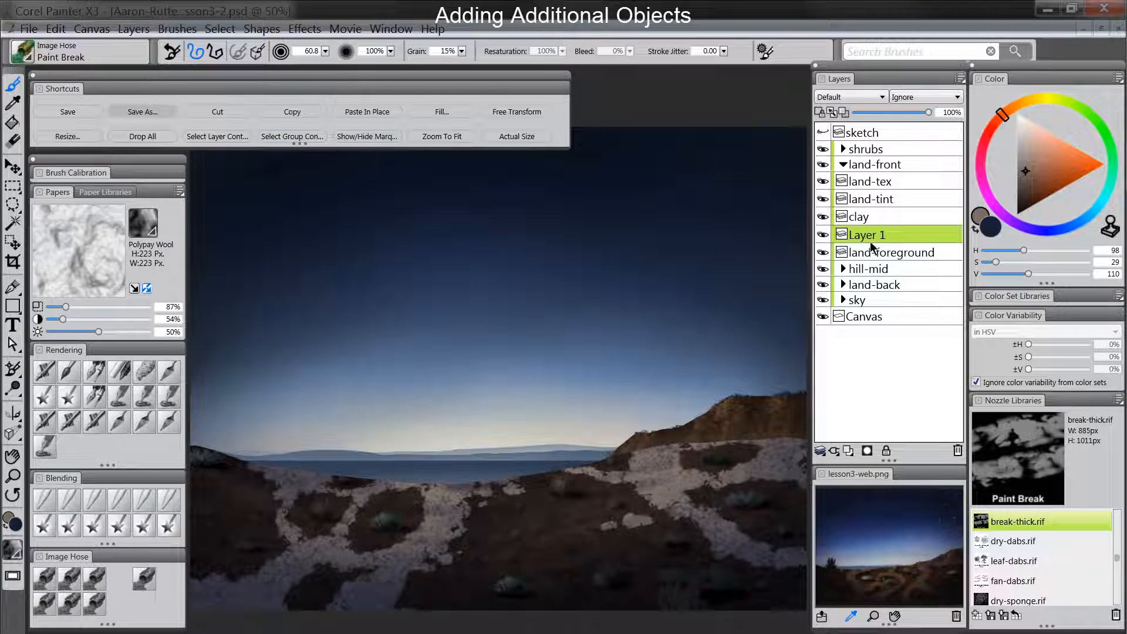
{"action": "double_click", "coordinate": [870, 241]}
{"action": "type", "text": "clay-shadow"}
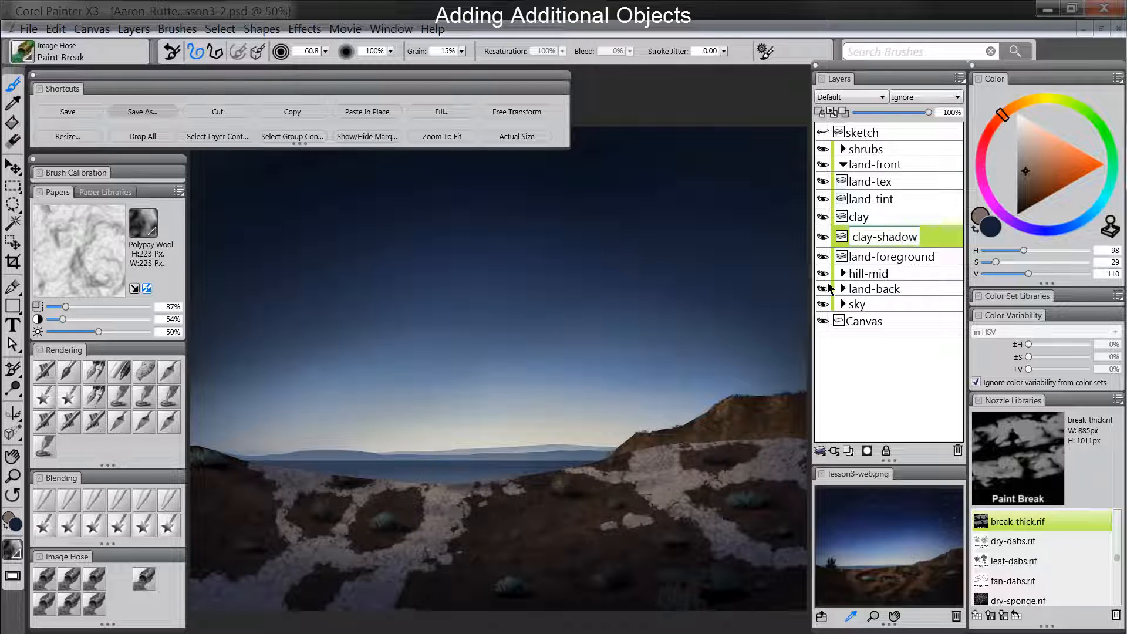
{"action": "key", "text": "Return"}
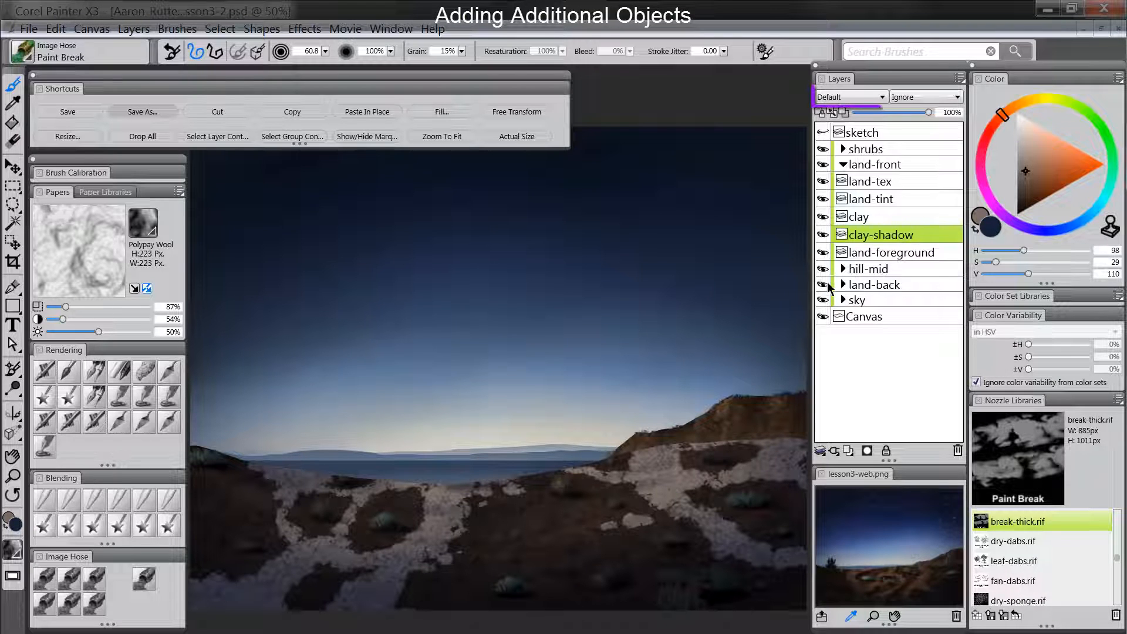
{"action": "left_click", "coordinate": [849, 97]}
{"action": "left_click", "coordinate": [855, 205]}
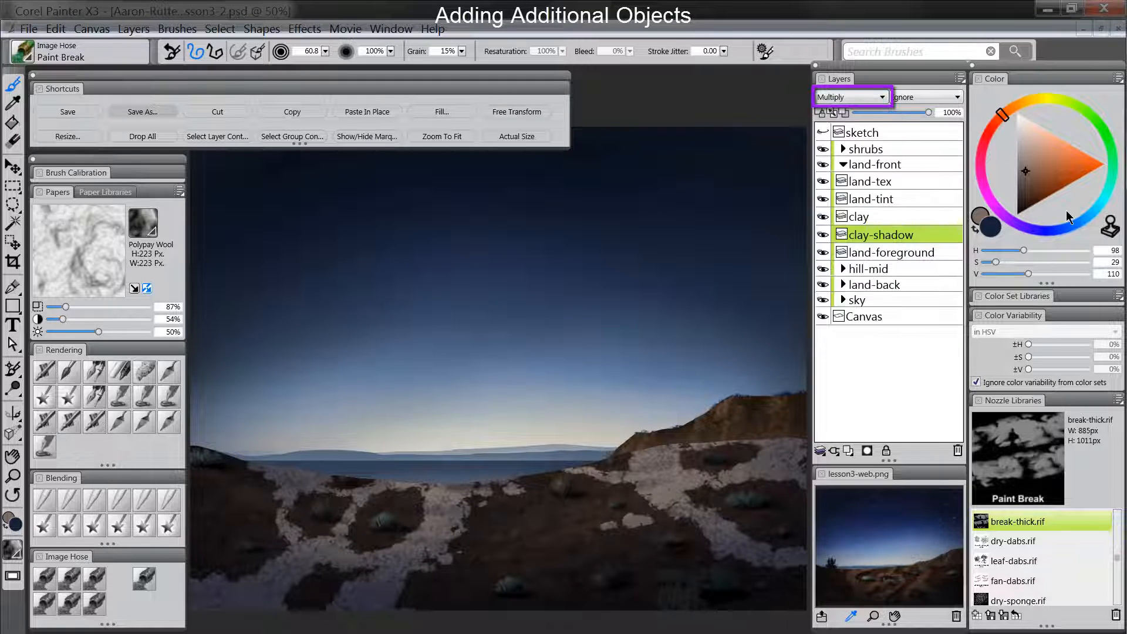
- Choose a muted dark blue (H 245, S 63, V 72) and airbrush soft shadows along the clay patches on the clay-shadow layer
{"action": "left_click", "coordinate": [1058, 229]}
{"action": "left_click_drag", "start_coordinate": [1026, 186], "coordinate": [1032, 184]}
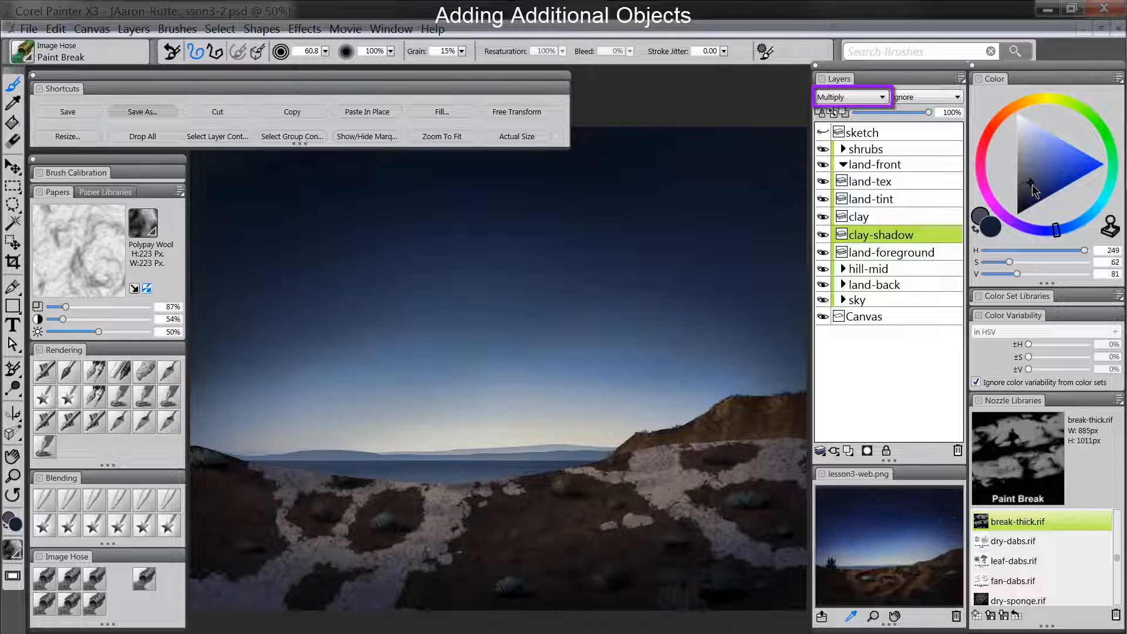
{"action": "left_click", "coordinate": [990, 229]}
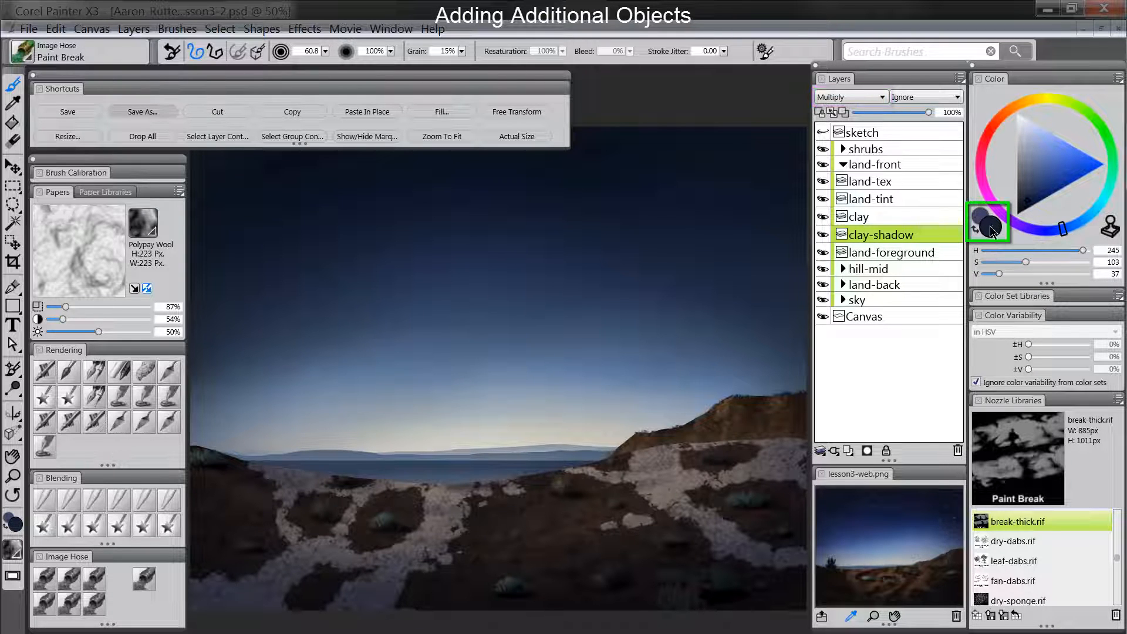
{"action": "left_click", "coordinate": [1029, 186]}
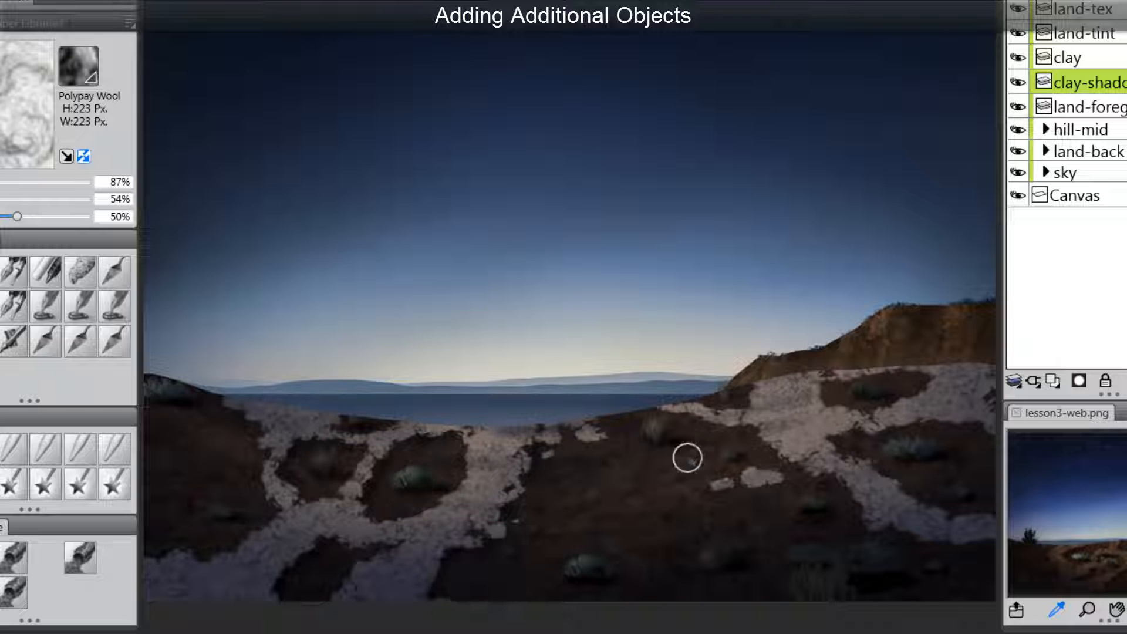
{"action": "left_click_drag", "start_coordinate": [805, 504], "coordinate": [614, 517]}
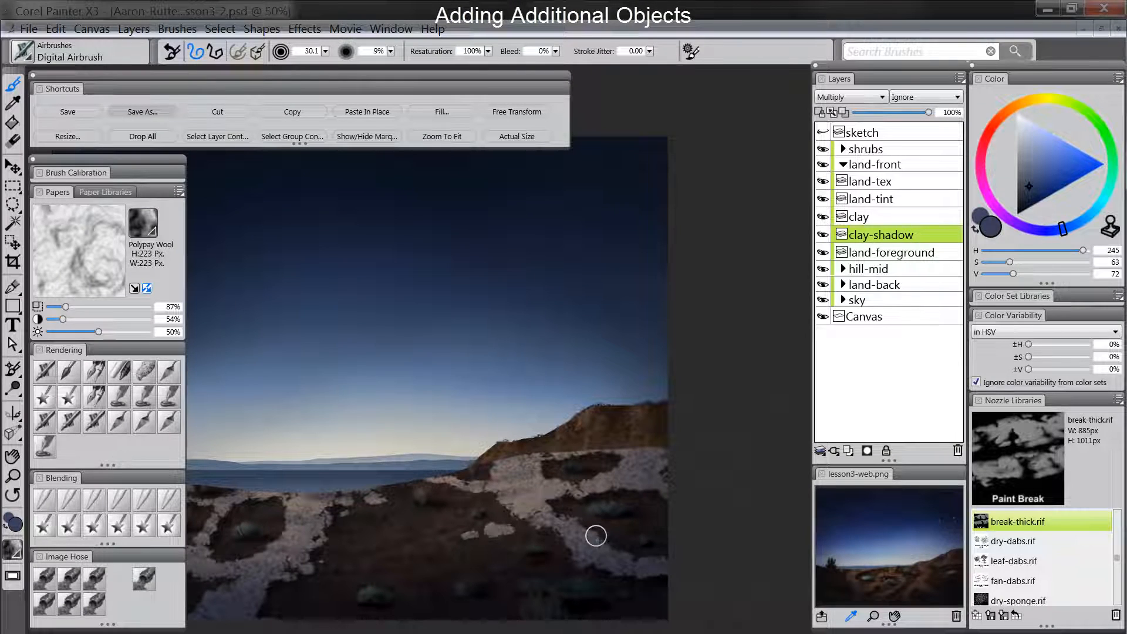
{"action": "left_click_drag", "start_coordinate": [482, 547], "coordinate": [649, 546]}
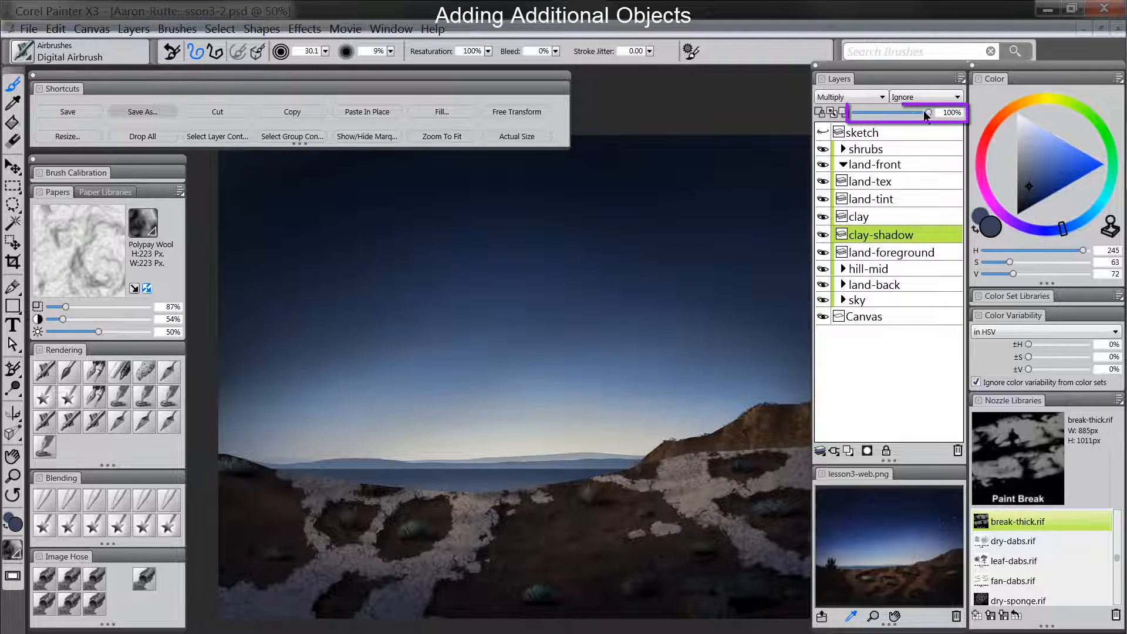
- Reduce the clay-shadow layer's opacity to 76%
{"action": "left_click_drag", "start_coordinate": [913, 114], "coordinate": [901, 113]}
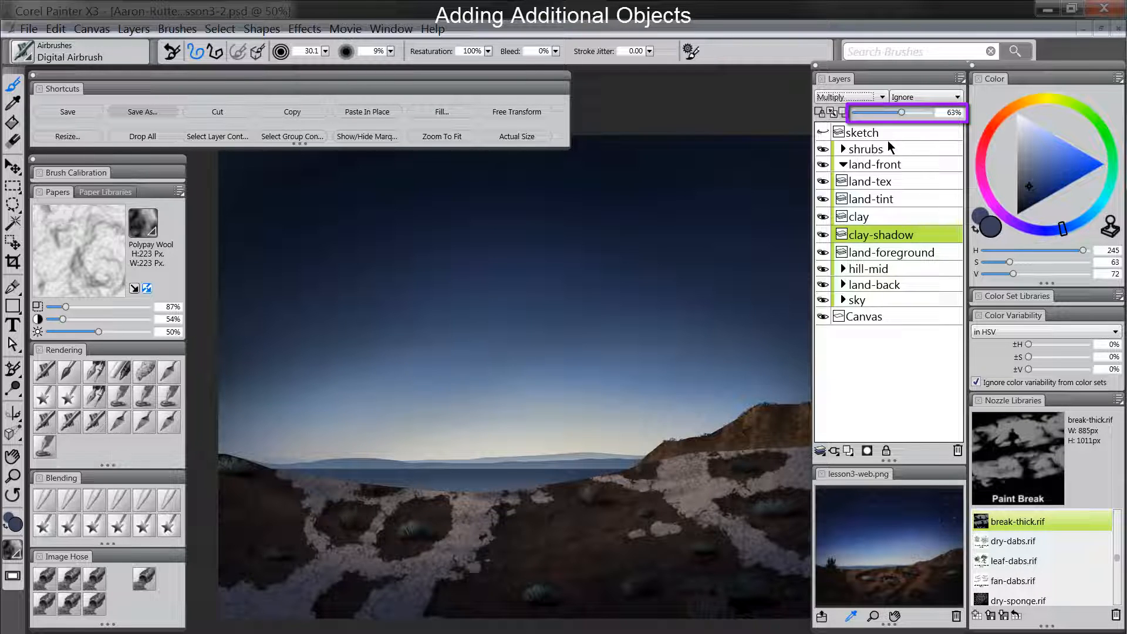
{"action": "left_click", "coordinate": [910, 111]}
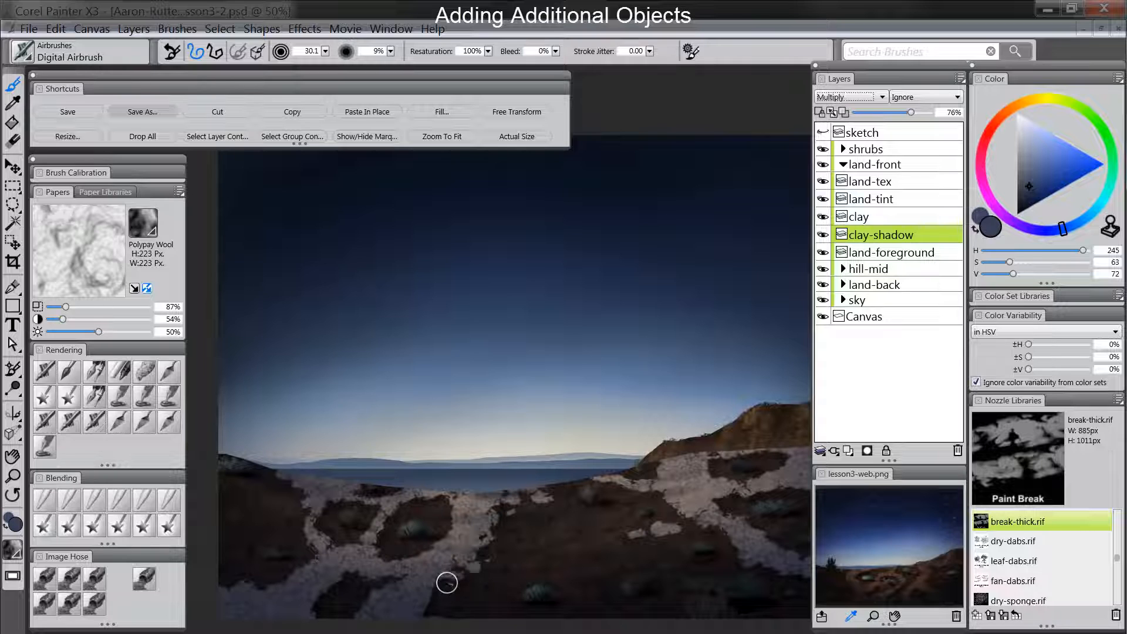
{"action": "left_click_drag", "start_coordinate": [595, 582], "coordinate": [581, 594]}
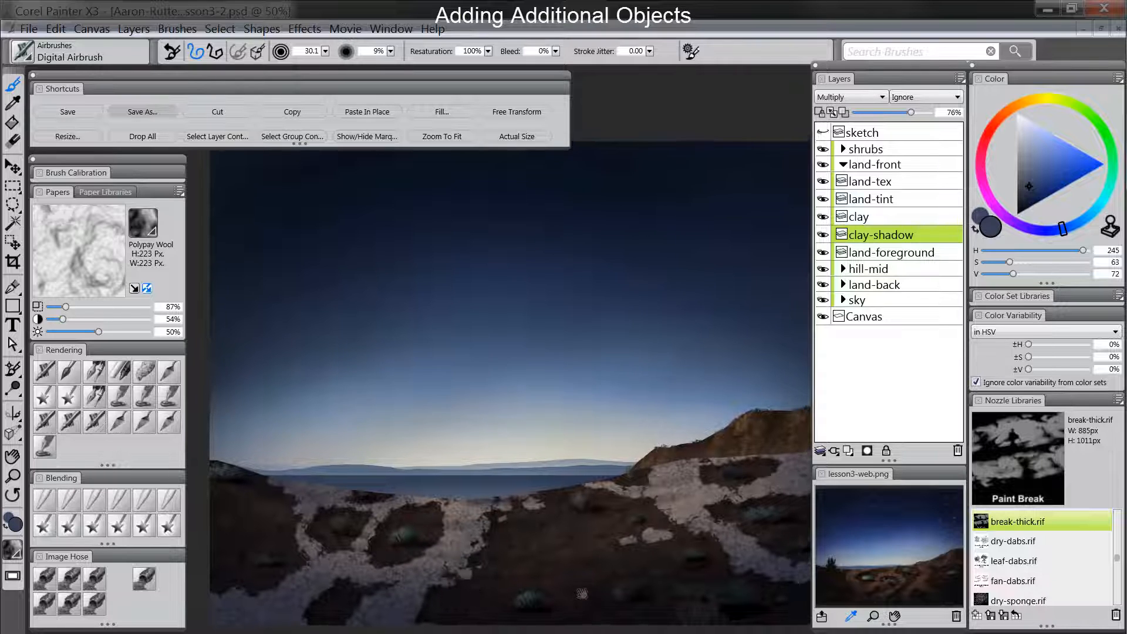
- Lower the clay layer's opacity to 53% and raise its saturation with Adjust Colors using Uniform Color
{"action": "left_click", "coordinate": [889, 217]}
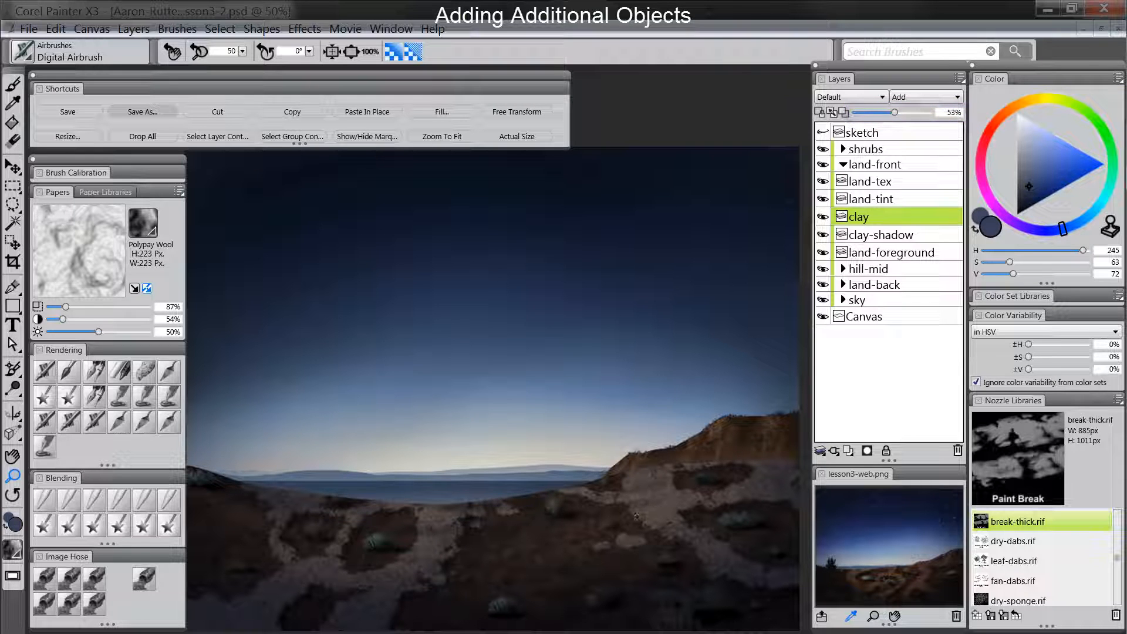
{"action": "left_click", "coordinate": [300, 30]}
{"action": "mouse_move", "coordinate": [405, 92]}
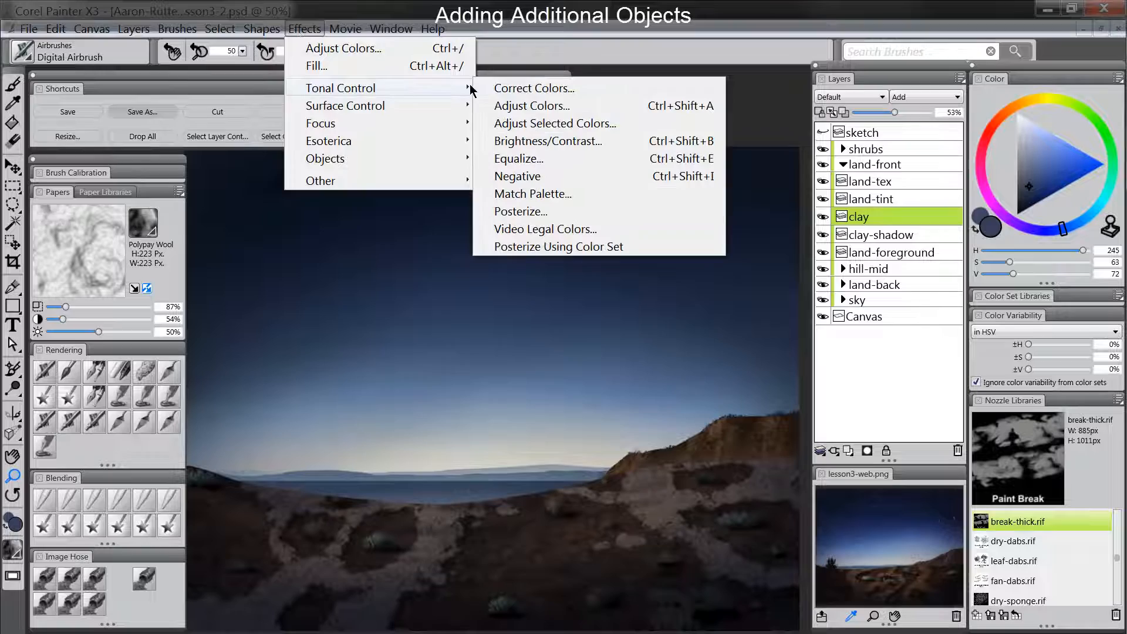
{"action": "left_click", "coordinate": [570, 109]}
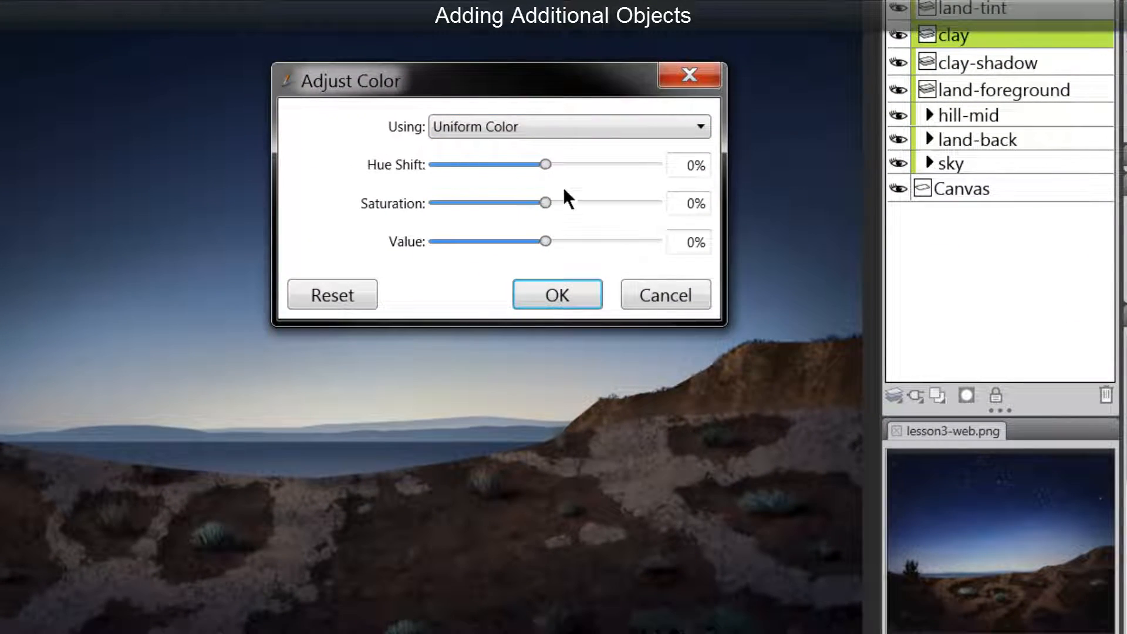
{"action": "left_click_drag", "start_coordinate": [545, 202], "coordinate": [575, 203]}
{"action": "left_click", "coordinate": [573, 294]}
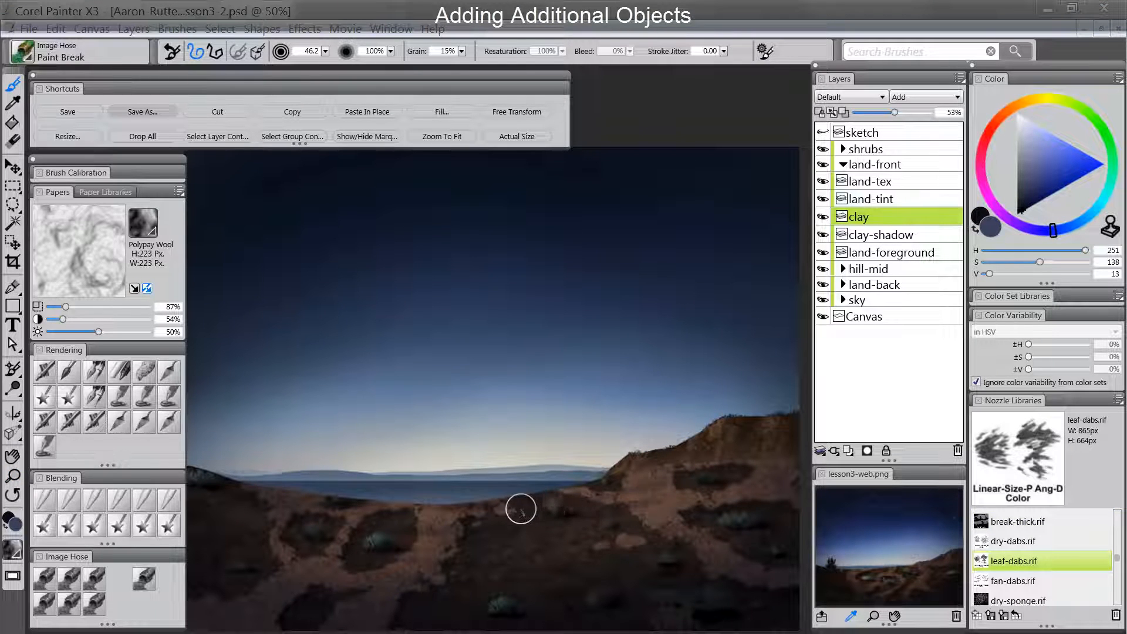
- Clear the selection and add a layer named "tree" between the hill-mid and land-back groups
{"action": "key", "text": "ctrl+d"}
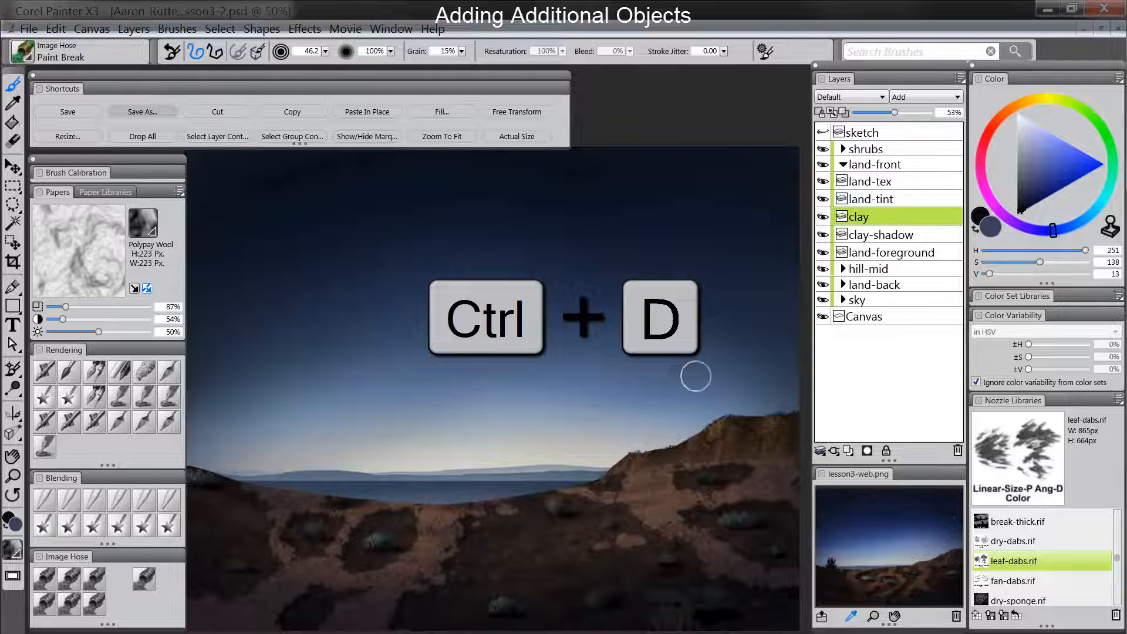
{"action": "left_click", "coordinate": [848, 451]}
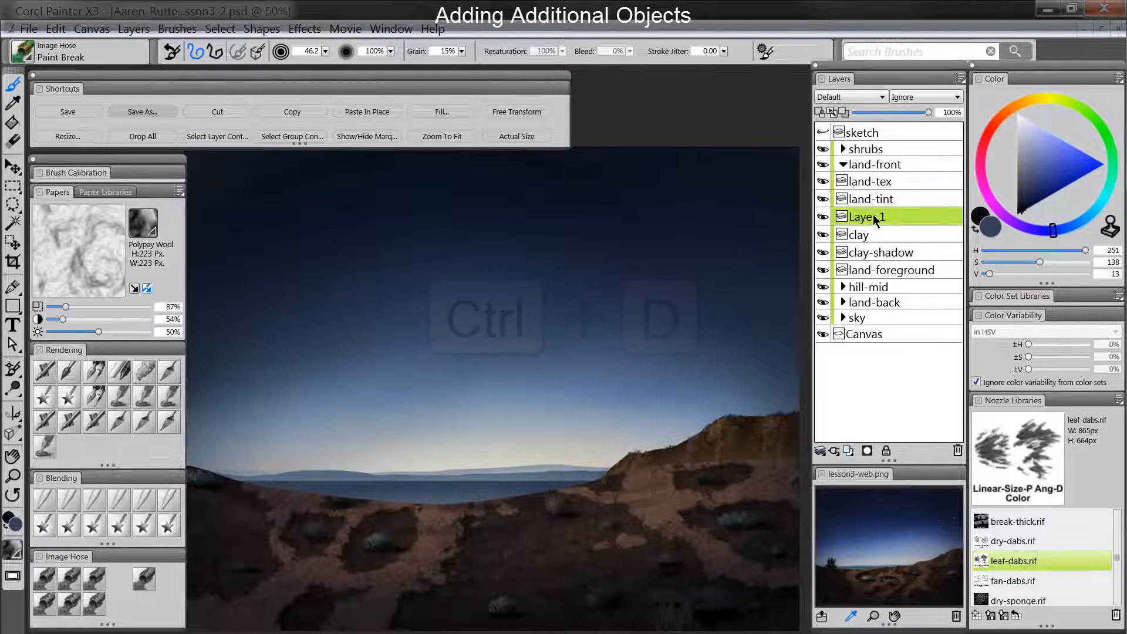
{"action": "left_click_drag", "start_coordinate": [873, 215], "coordinate": [875, 290]}
{"action": "double_click", "coordinate": [866, 287]}
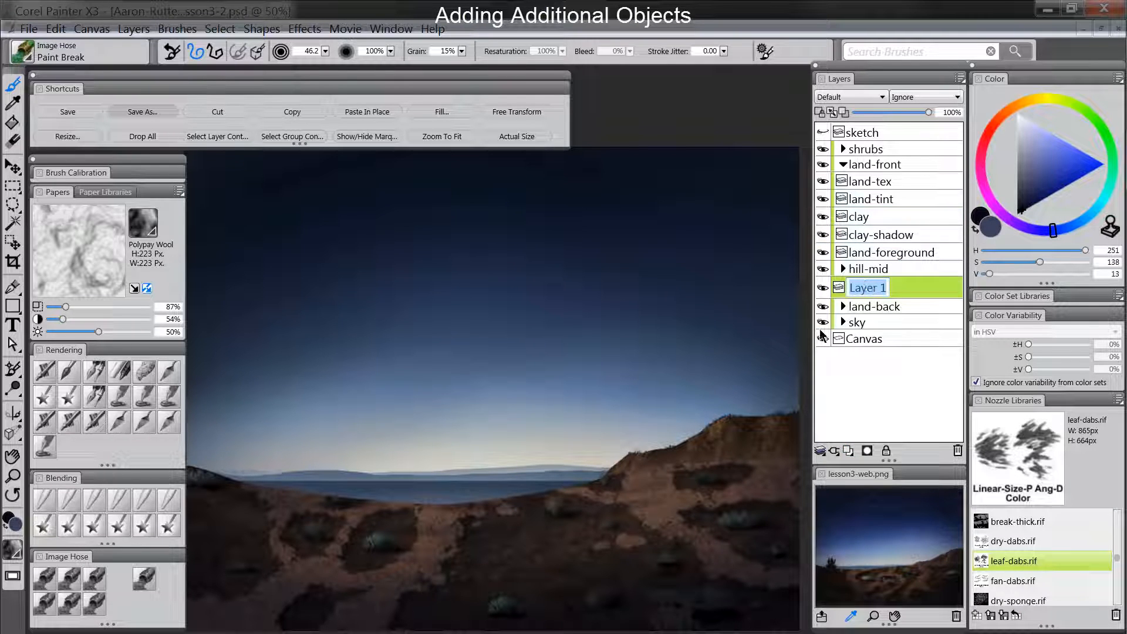
{"action": "type", "text": "tree"}
{"action": "key", "text": "Return"}
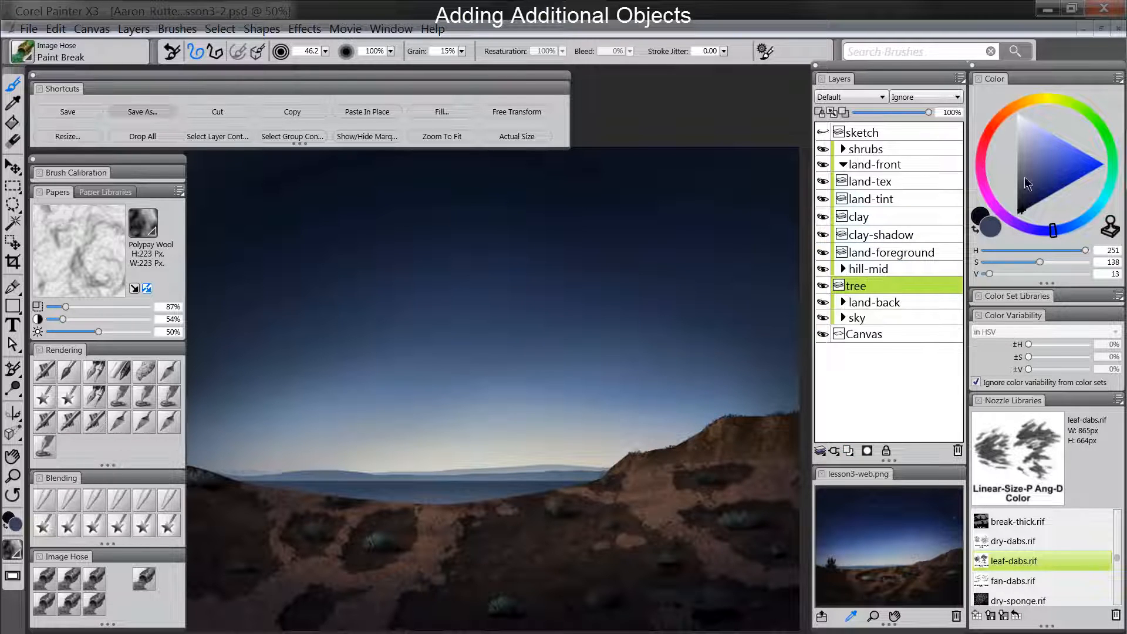
- Choose a very dark blue (H 251, S 255, V 12) and paint a small tree on the far-left hill with the Image Hose leaf-dabs nozzle
{"action": "left_click", "coordinate": [1023, 213]}
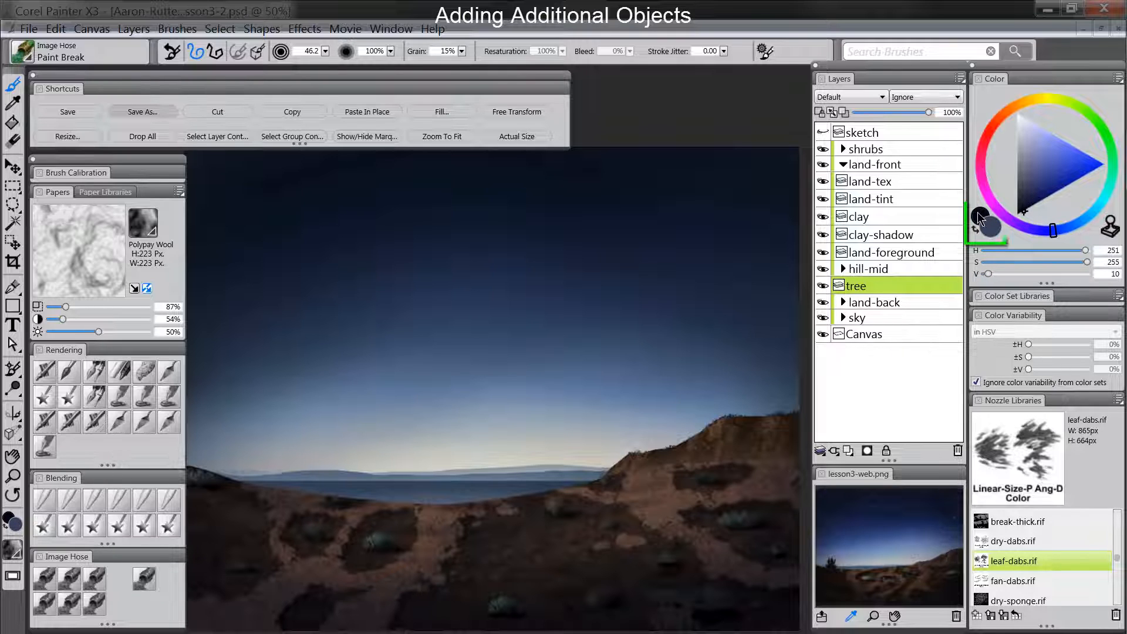
{"action": "left_click", "coordinate": [1027, 216]}
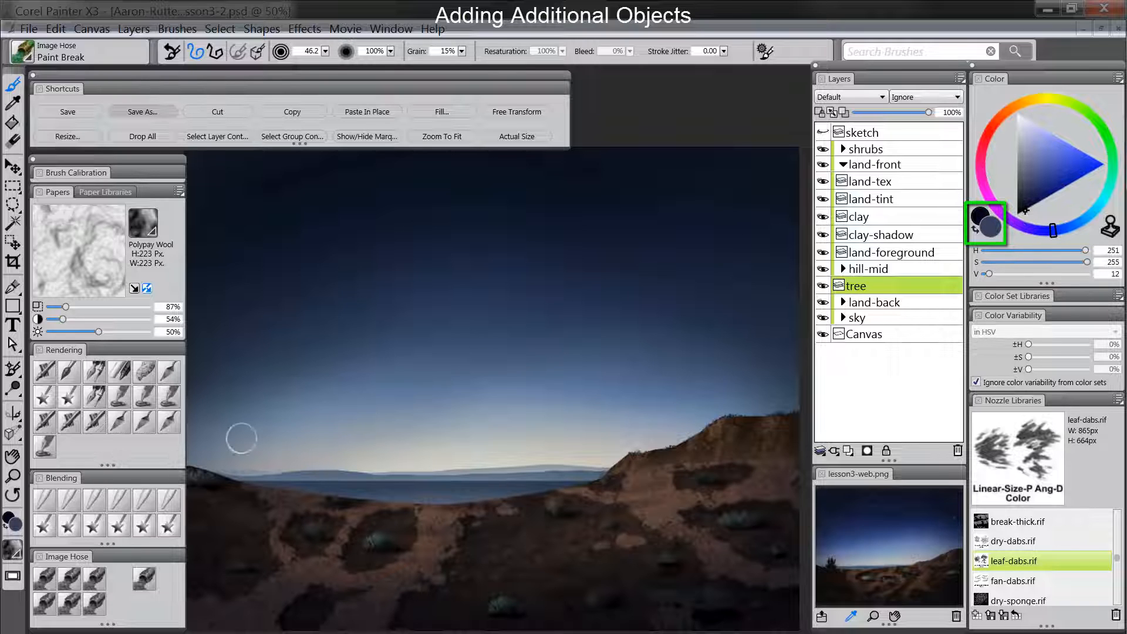
{"action": "left_click", "coordinate": [144, 580]}
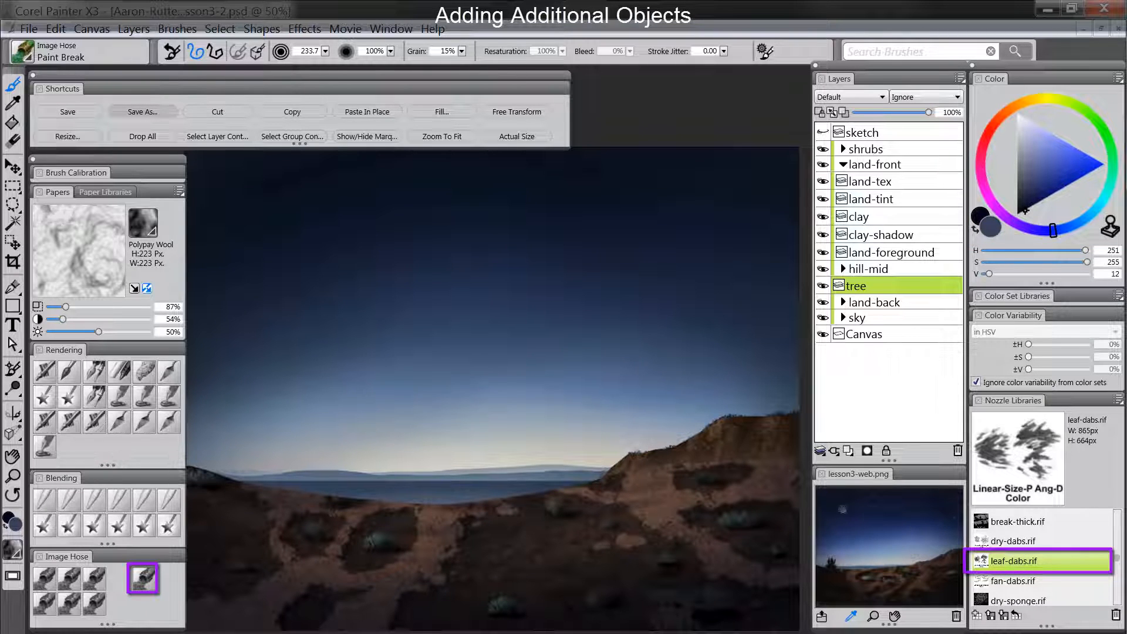
{"action": "left_click_drag", "start_coordinate": [358, 459], "coordinate": [366, 462]}
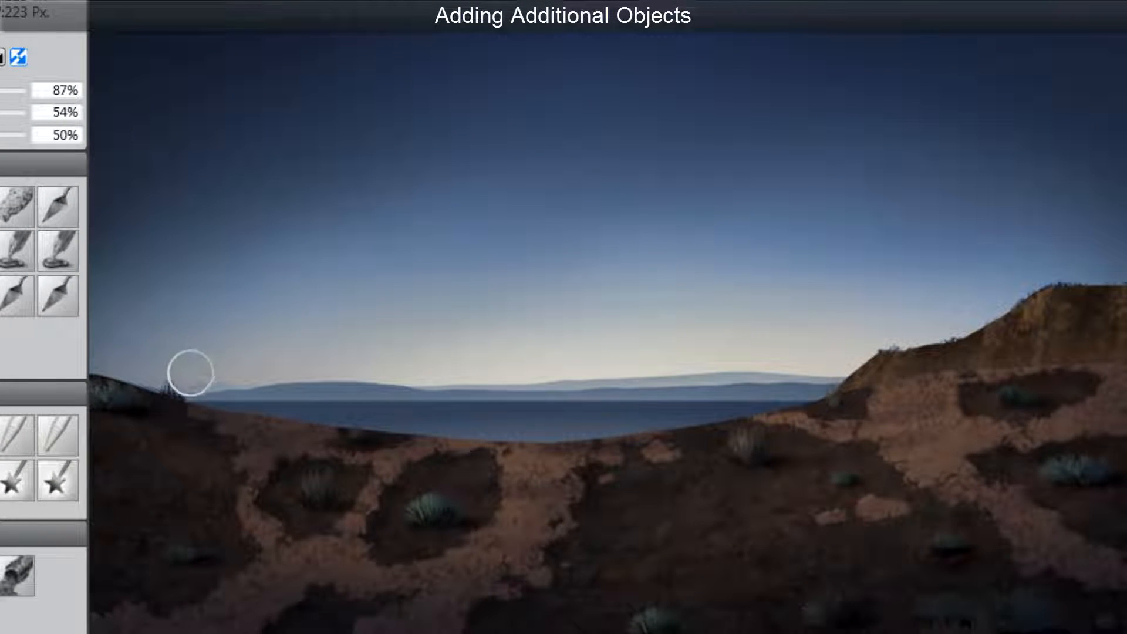
{"action": "mouse_move", "coordinate": [188, 372]}
{"action": "left_mouse_down"}
{"action": "mouse_move", "coordinate": [151, 364]}
{"action": "mouse_move", "coordinate": [179, 374]}
{"action": "mouse_move", "coordinate": [175, 382]}
{"action": "mouse_move", "coordinate": [184, 344]}
{"action": "mouse_move", "coordinate": [174, 384]}
{"action": "mouse_move", "coordinate": [165, 335]}
{"action": "mouse_move", "coordinate": [169, 389]}
{"action": "mouse_move", "coordinate": [163, 360]}
{"action": "mouse_move", "coordinate": [175, 367]}
{"action": "mouse_move", "coordinate": [158, 319]}
{"action": "mouse_move", "coordinate": [169, 370]}
{"action": "mouse_move", "coordinate": [143, 341]}
{"action": "mouse_move", "coordinate": [177, 359]}
{"action": "mouse_move", "coordinate": [178, 286]}
{"action": "mouse_move", "coordinate": [185, 362]}
{"action": "mouse_move", "coordinate": [175, 368]}
{"action": "mouse_move", "coordinate": [200, 324]}
{"action": "mouse_move", "coordinate": [183, 376]}
{"action": "mouse_move", "coordinate": [201, 364]}
{"action": "mouse_move", "coordinate": [179, 383]}
{"action": "mouse_move", "coordinate": [213, 340]}
{"action": "mouse_move", "coordinate": [181, 390]}
{"action": "mouse_move", "coordinate": [196, 400]}
{"action": "mouse_move", "coordinate": [180, 397]}
{"action": "mouse_move", "coordinate": [224, 385]}
{"action": "mouse_move", "coordinate": [203, 398]}
{"action": "mouse_move", "coordinate": [229, 407]}
{"action": "mouse_move", "coordinate": [198, 386]}
{"action": "mouse_move", "coordinate": [231, 407]}
{"action": "mouse_move", "coordinate": [177, 386]}
{"action": "mouse_move", "coordinate": [140, 395]}
{"action": "left_mouse_up"}
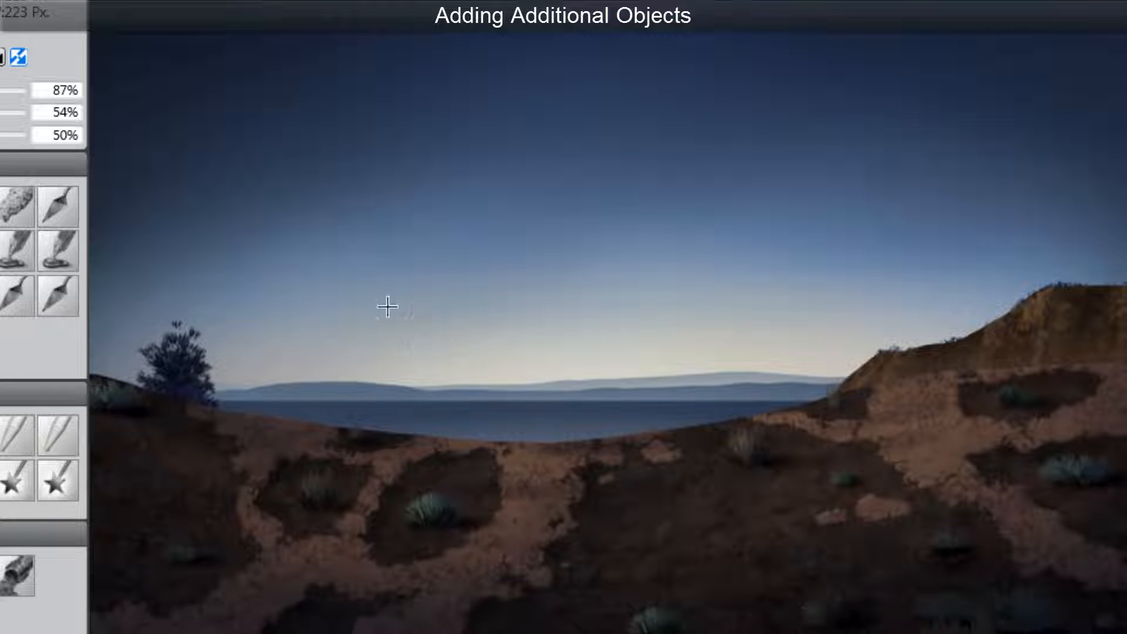
- Paint a larger practice tree in the sky with leafy strokes fanning upward and outward from one base point
{"action": "left_click_drag", "start_coordinate": [447, 337], "coordinate": [447, 188]}
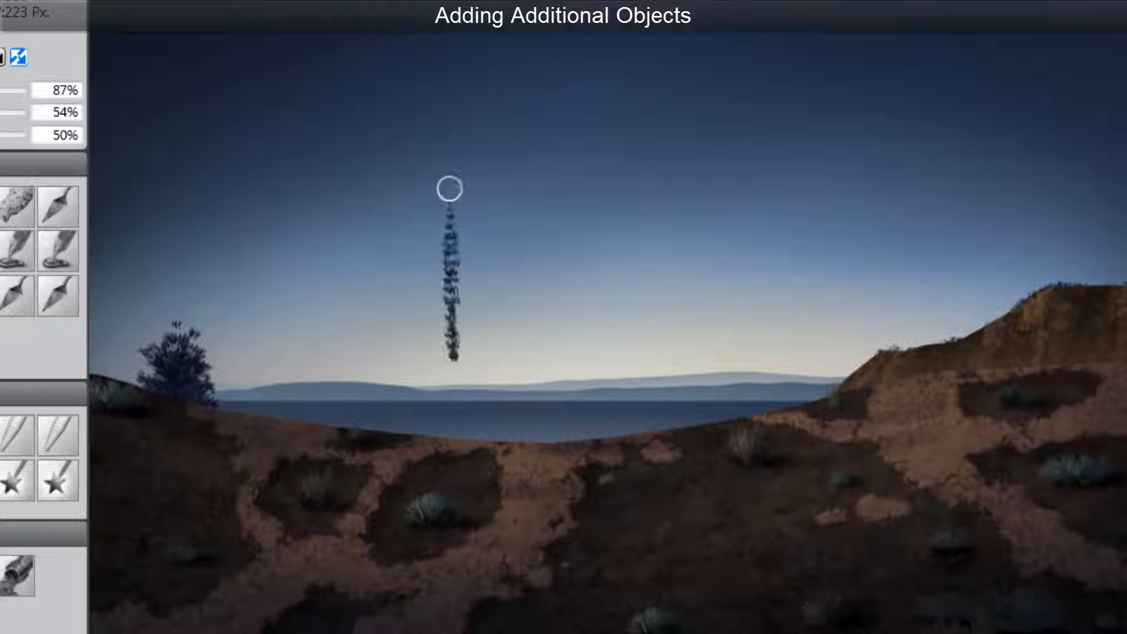
{"action": "left_click_drag", "start_coordinate": [449, 352], "coordinate": [378, 265]}
{"action": "mouse_move", "coordinate": [448, 344]}
{"action": "left_mouse_down"}
{"action": "mouse_move", "coordinate": [407, 241]}
{"action": "mouse_move", "coordinate": [433, 188]}
{"action": "left_mouse_up"}
{"action": "left_click_drag", "start_coordinate": [449, 340], "coordinate": [476, 170]}
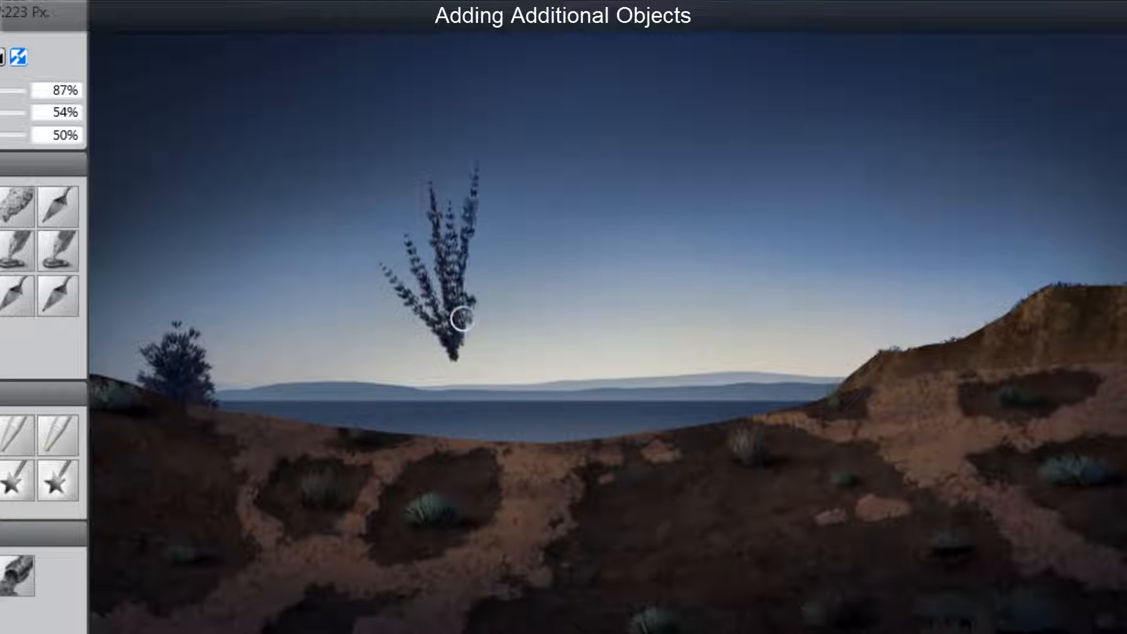
{"action": "mouse_move", "coordinate": [459, 326]}
{"action": "left_mouse_down"}
{"action": "mouse_move", "coordinate": [504, 191]}
{"action": "mouse_move", "coordinate": [532, 208]}
{"action": "left_mouse_up"}
{"action": "mouse_move", "coordinate": [455, 346]}
{"action": "left_mouse_down"}
{"action": "mouse_move", "coordinate": [546, 249]}
{"action": "mouse_move", "coordinate": [546, 276]}
{"action": "mouse_move", "coordinate": [395, 317]}
{"action": "mouse_move", "coordinate": [385, 308]}
{"action": "left_mouse_up"}
- Select the practice tree in the sky with a rectangular selection and cut it from the tree layer
{"action": "key", "text": "r"}
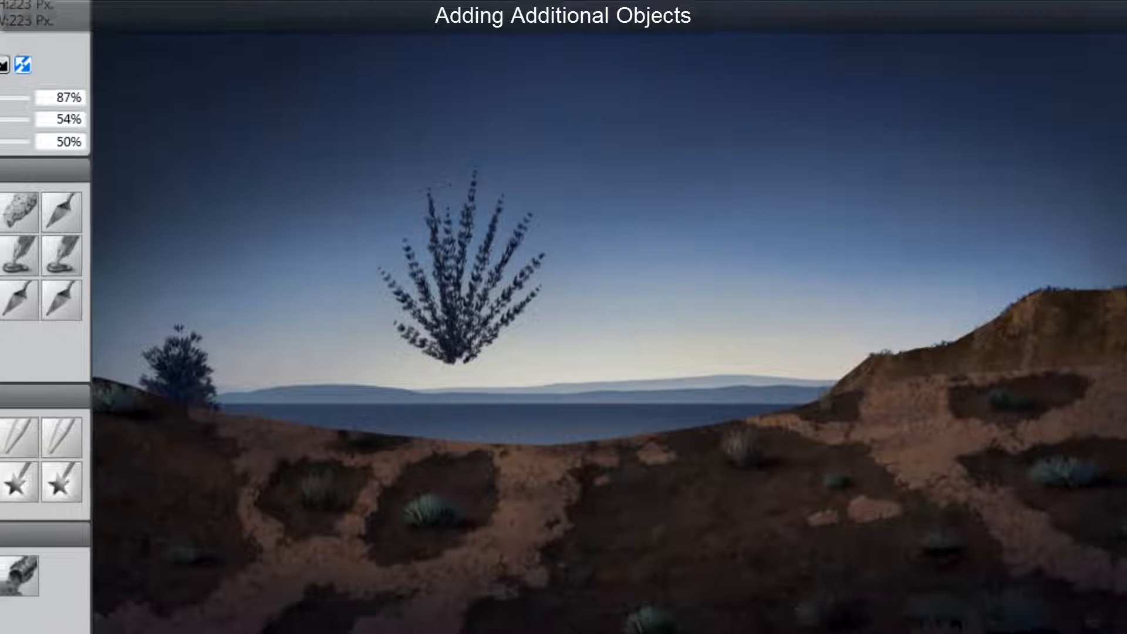
{"action": "left_click_drag", "start_coordinate": [327, 114], "coordinate": [617, 413]}
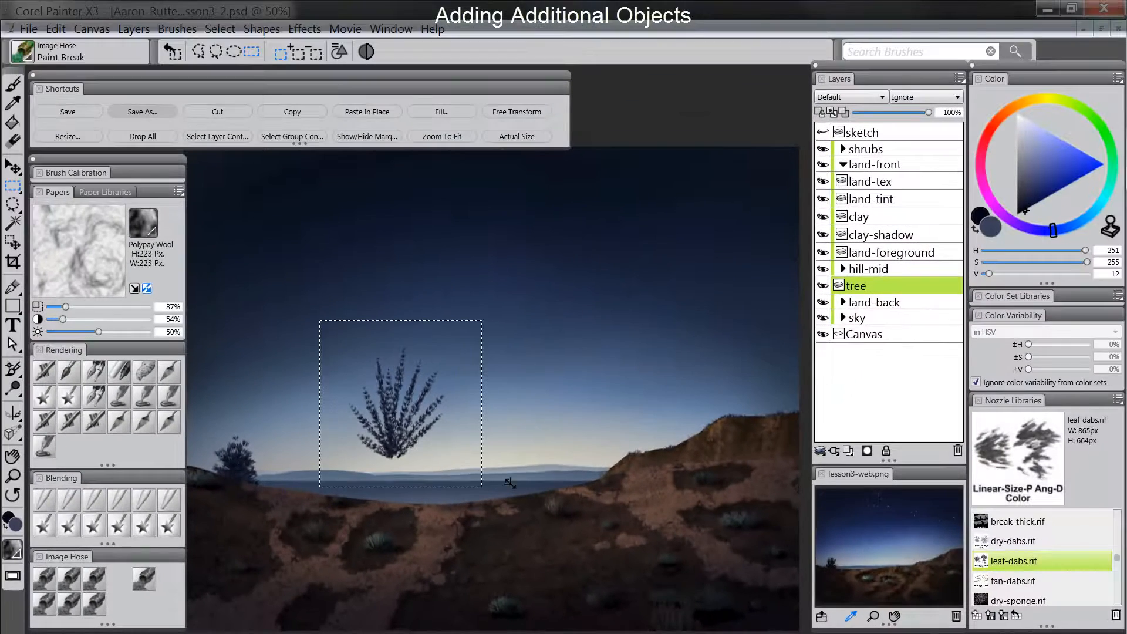
{"action": "key", "text": "ctrl+x"}
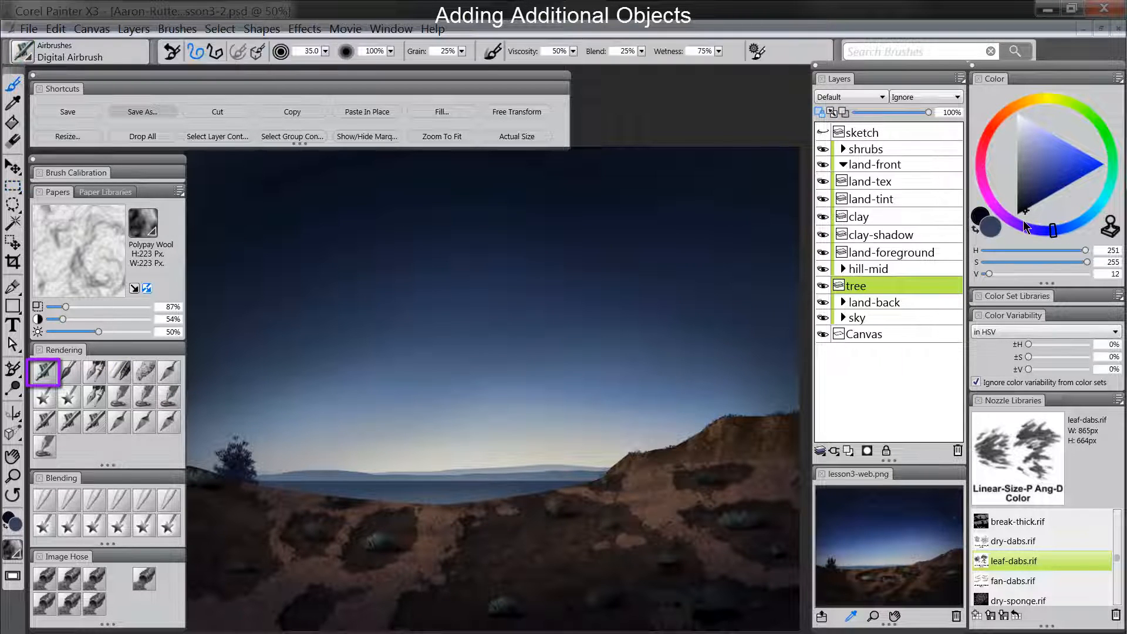
- Set the main color to near-black (H 251, S 255, V 3) and the additional color to H 247, S 255, V 5
{"action": "left_click_drag", "start_coordinate": [1023, 210], "coordinate": [1020, 220]}
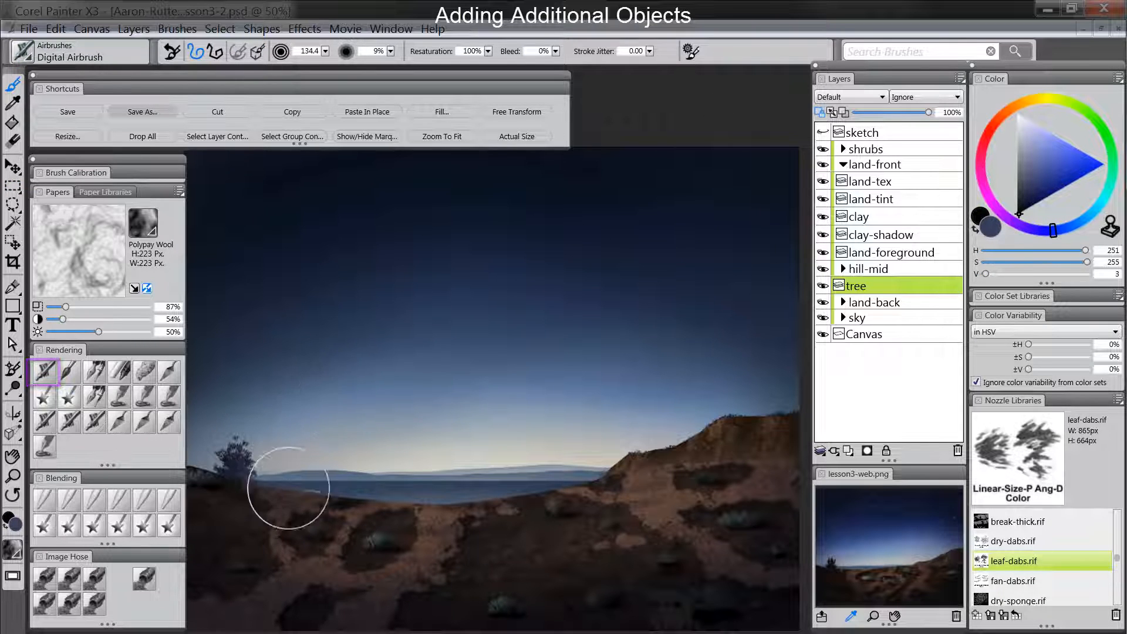
{"action": "left_click", "coordinate": [991, 228]}
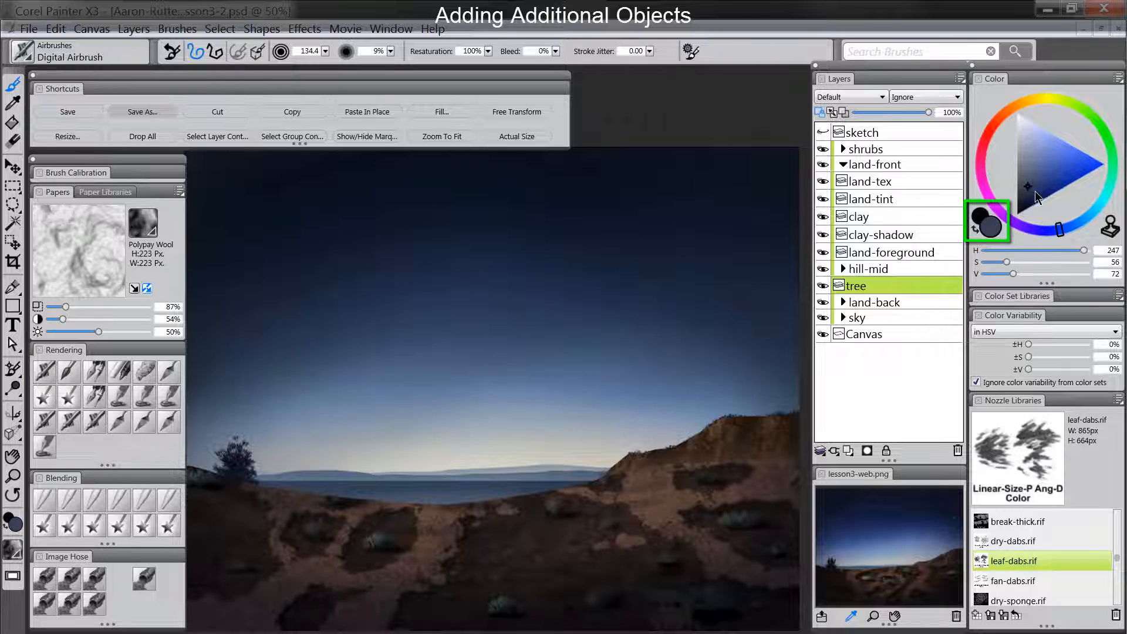
{"action": "left_click_drag", "start_coordinate": [1026, 207], "coordinate": [1020, 220]}
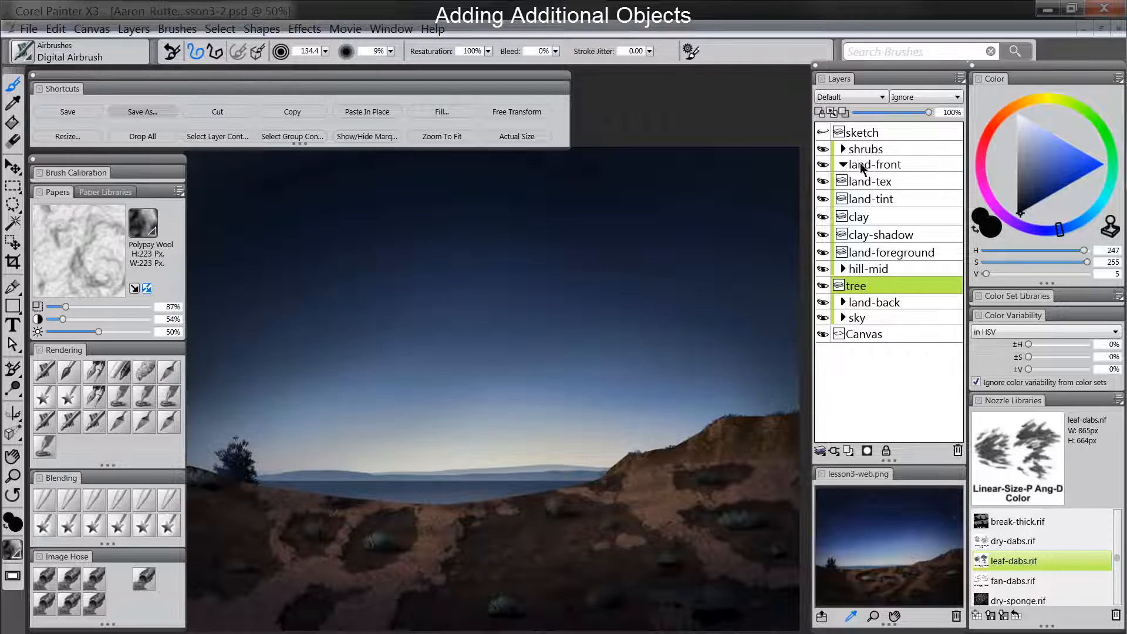
- Collapse the land-front group and shift the tree layer slightly right and down along the hill with the Layer Adjuster
{"action": "left_click", "coordinate": [844, 165]}
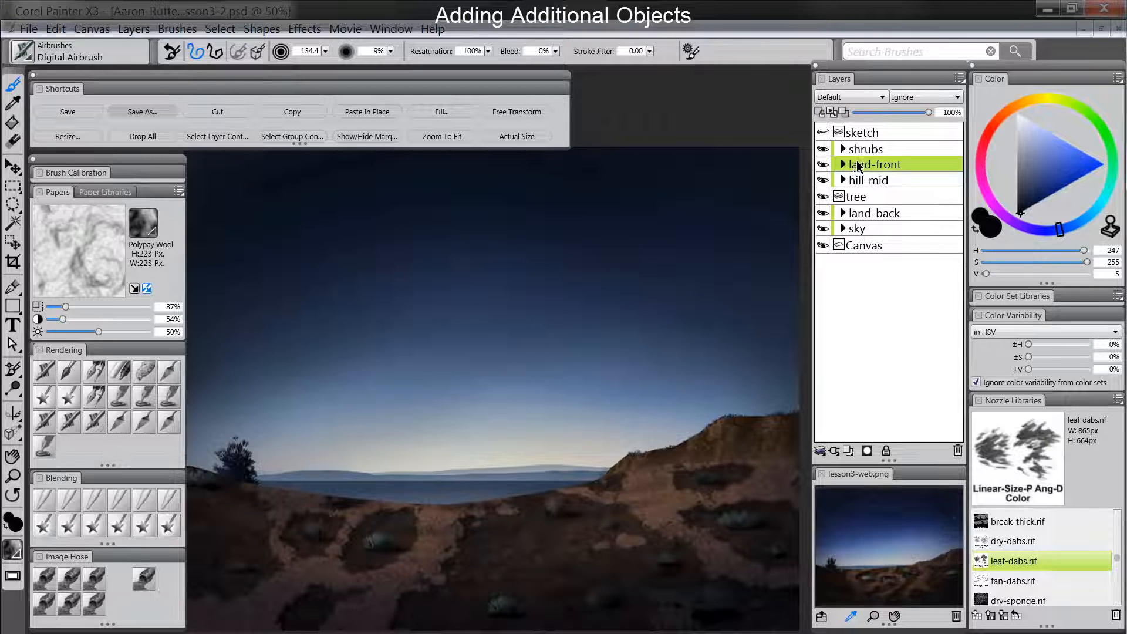
{"action": "left_click", "coordinate": [867, 198]}
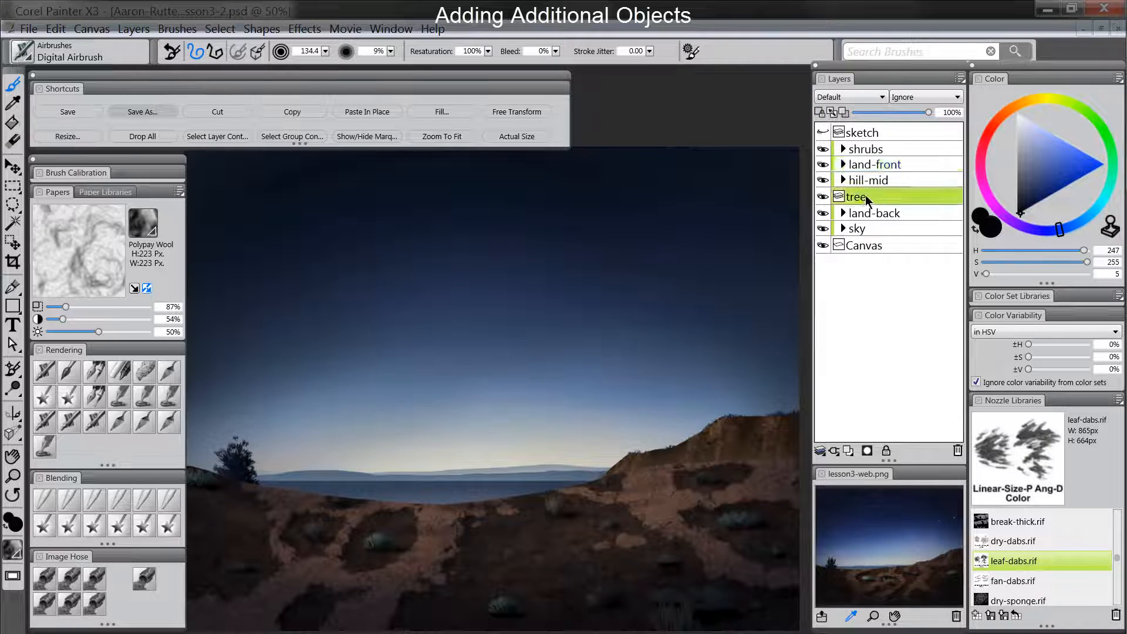
{"action": "left_click", "coordinate": [14, 168]}
{"action": "mouse_move", "coordinate": [241, 470]}
{"action": "left_mouse_down"}
{"action": "mouse_move", "coordinate": [226, 469]}
{"action": "mouse_move", "coordinate": [250, 475]}
{"action": "left_mouse_up"}
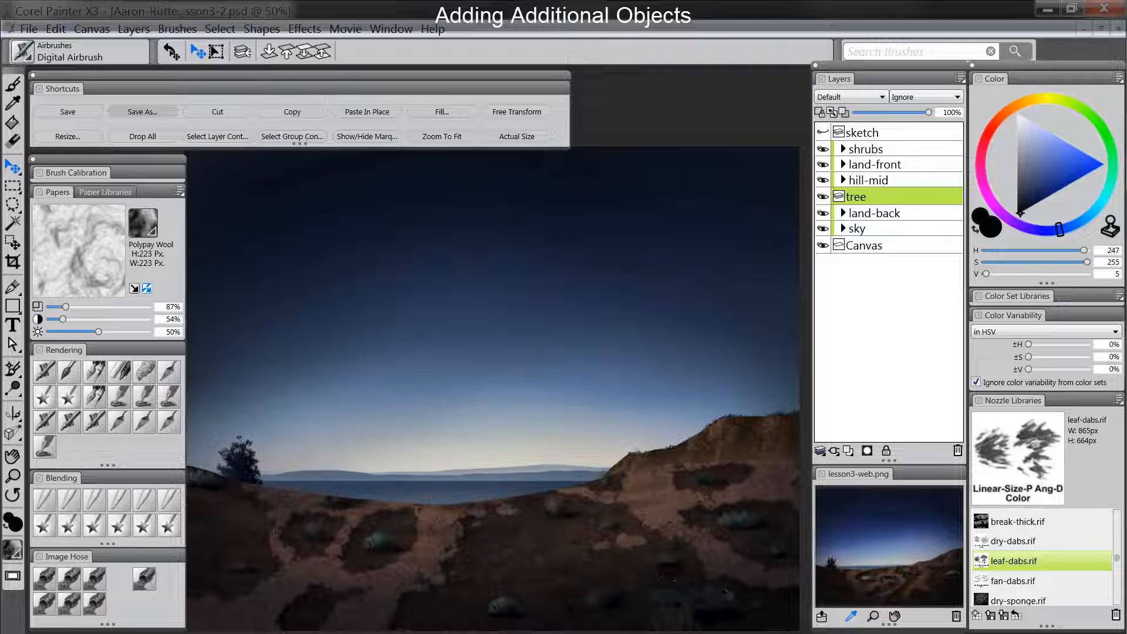